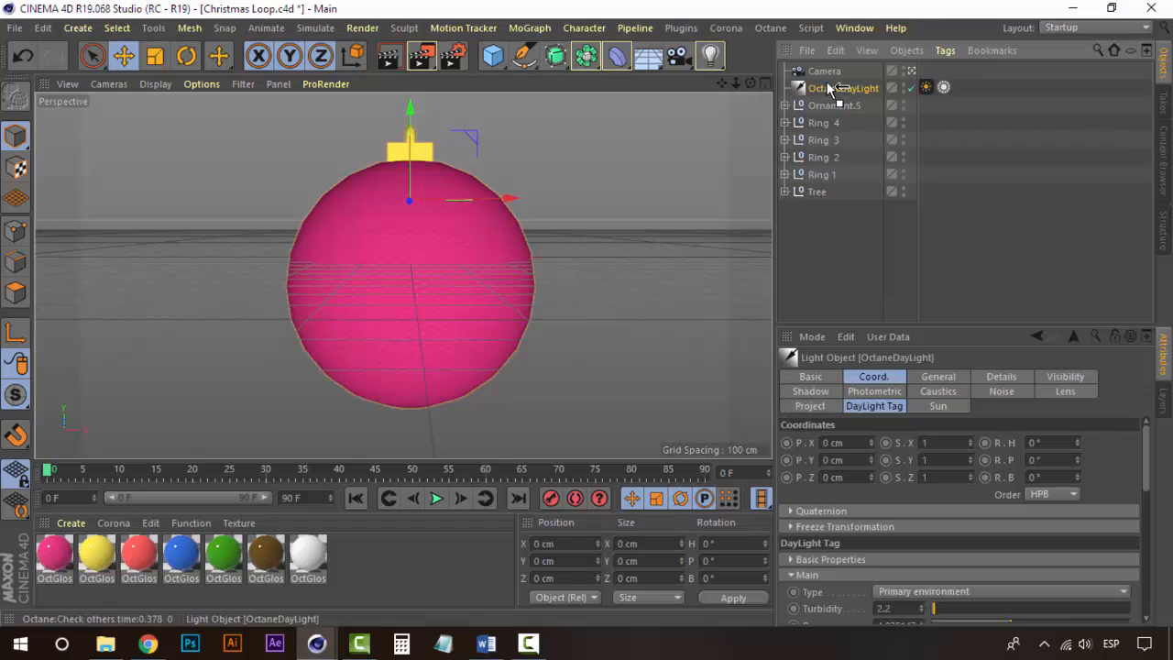
left_click(830, 104)
left_click(833, 88)
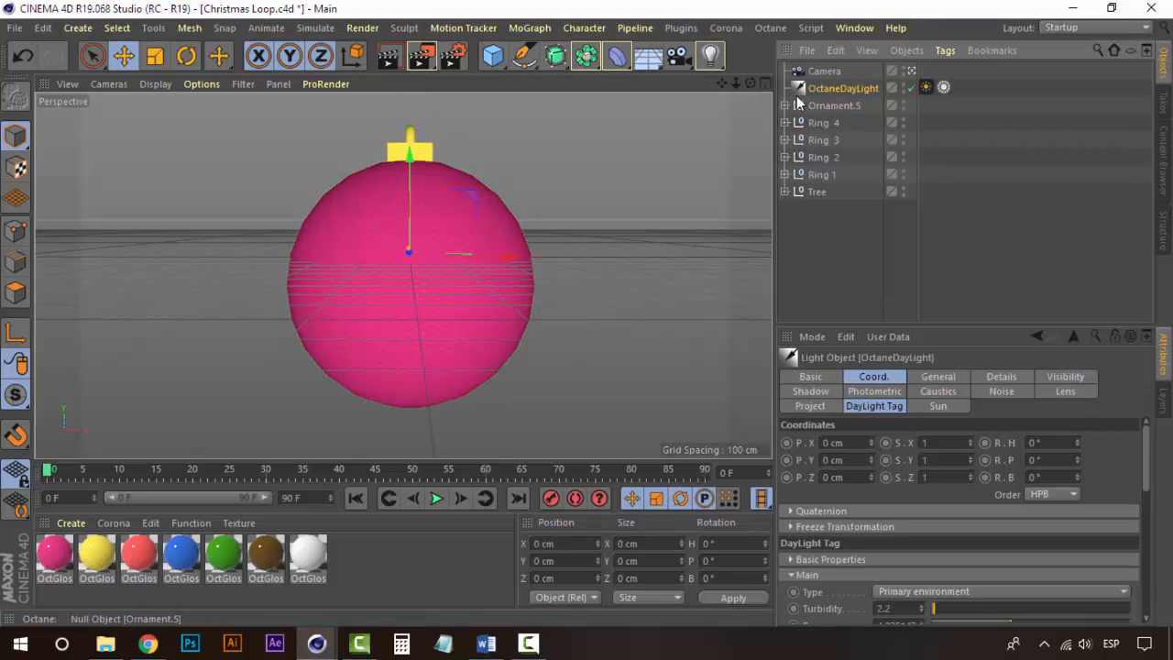
left_click(827, 76)
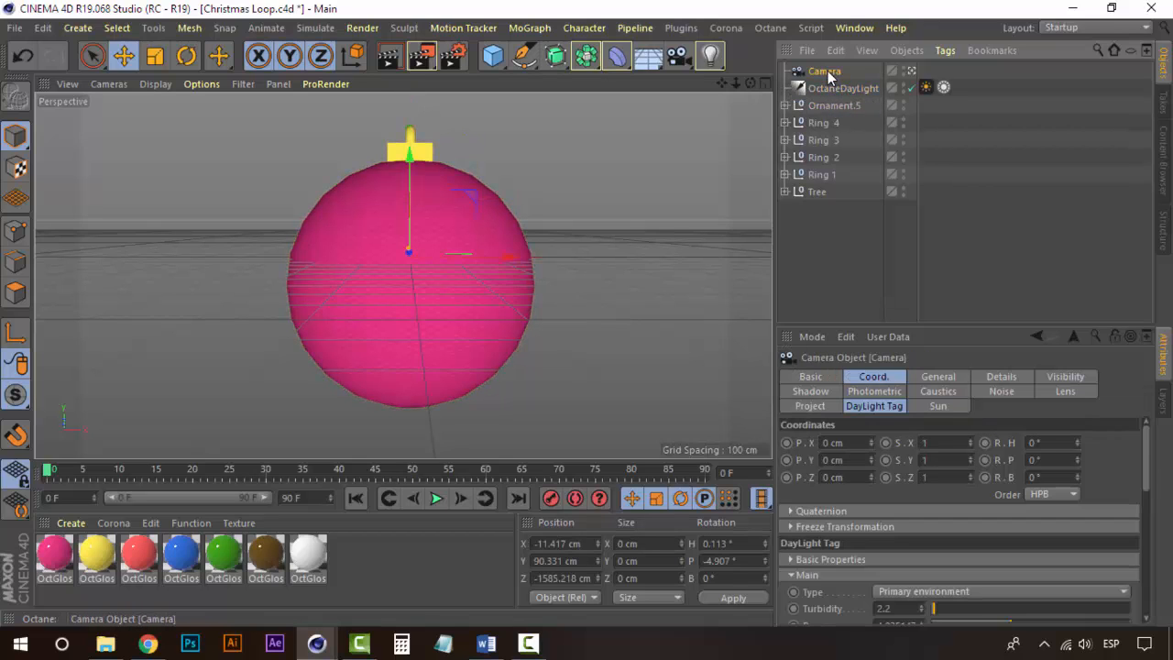
- Group Ornament.5, Ring 4, Ring 3, Ring 2, Ring 1 and Tree together under one null
left_click(835, 104)
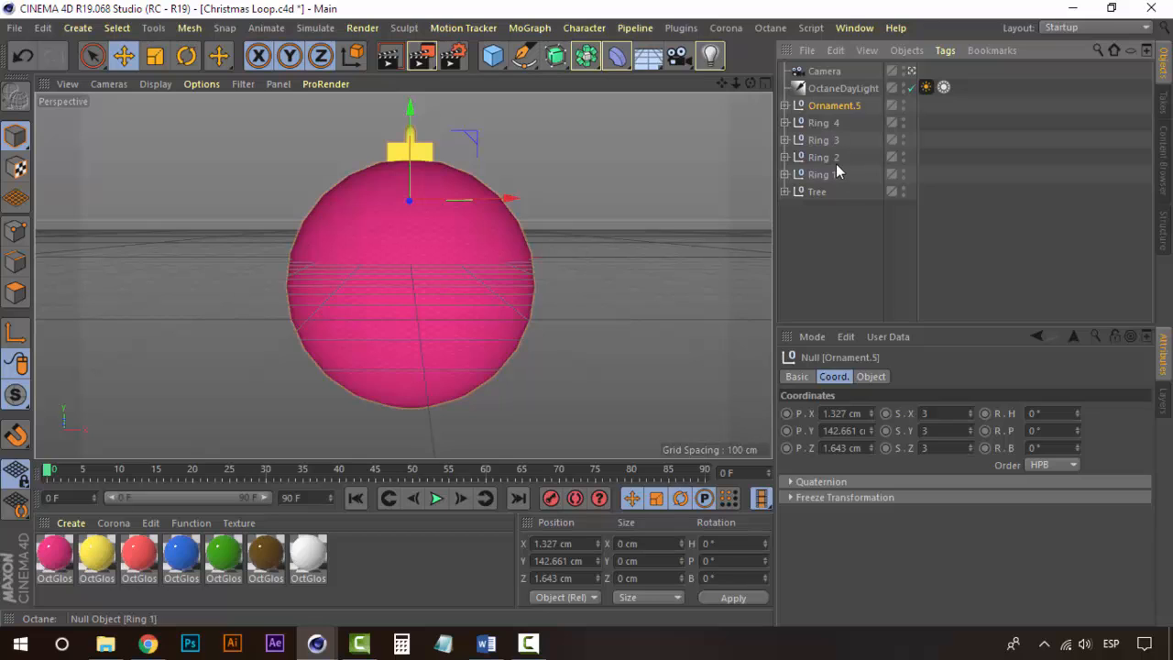
left_click(827, 190, "shift")
right_click(827, 189)
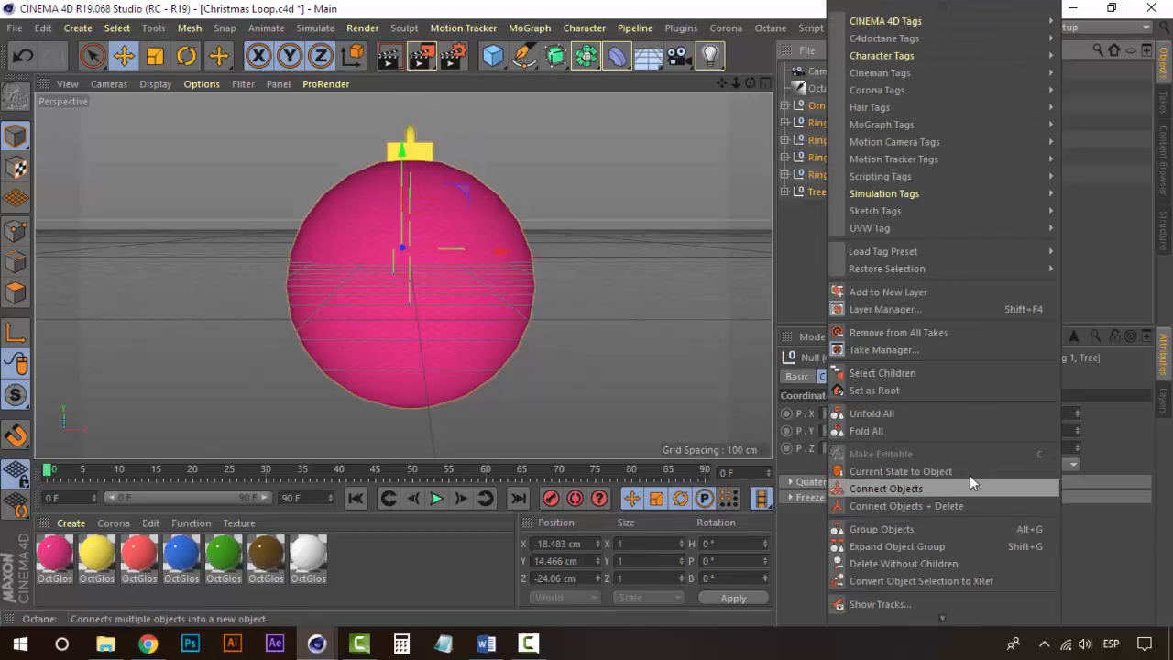
left_click(929, 530)
- Rename the null that holds the tree, rings and ornament as First Tree
double_click(819, 106)
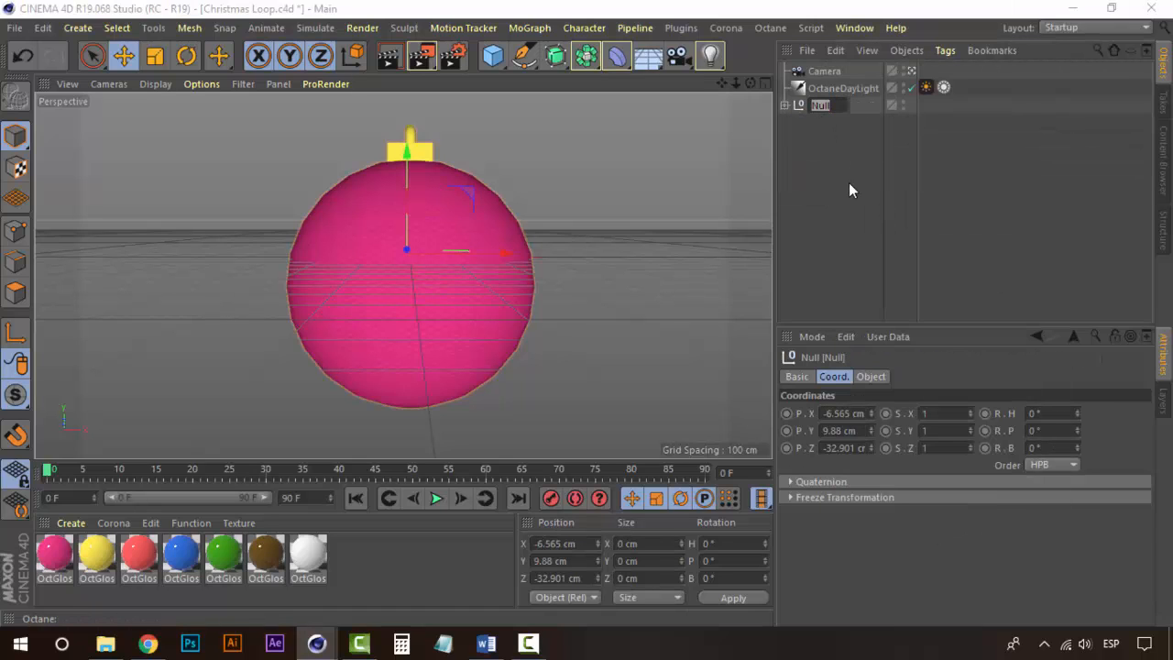
type("Orn")
key("BackSpace")
key("BackSpace")
key("BackSpace")
type("First Tree")
key("Return")
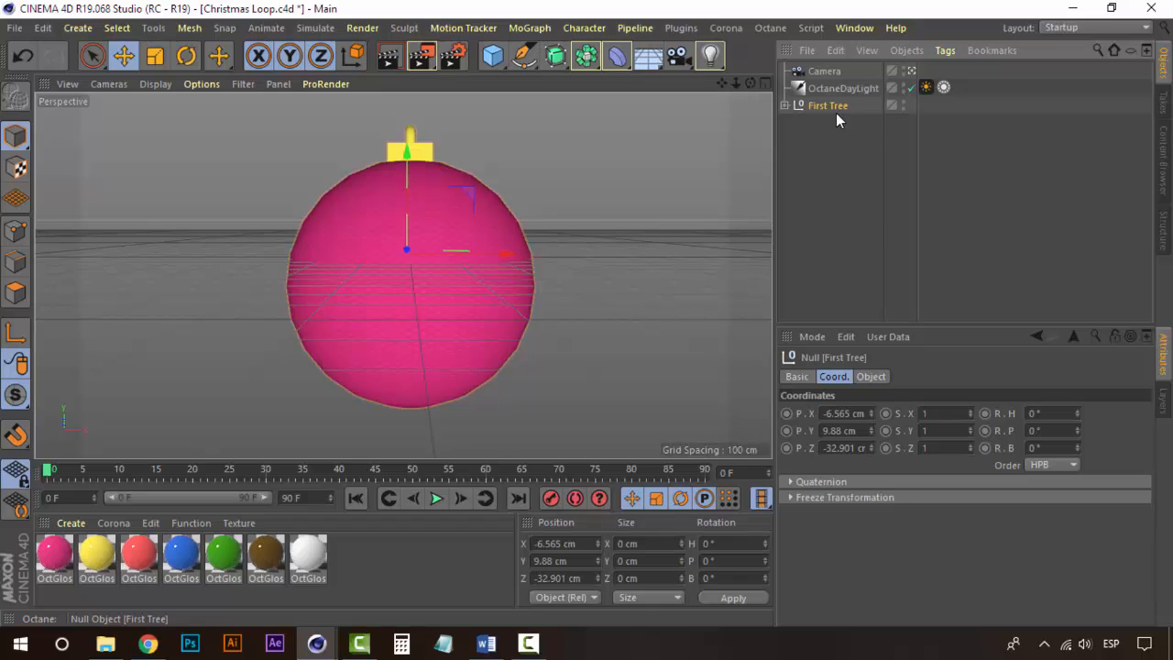
- Set the First Tree null's scale to 3 on the X, Y and Z axes, and deselect it
left_click_drag(939, 413, 896, 417)
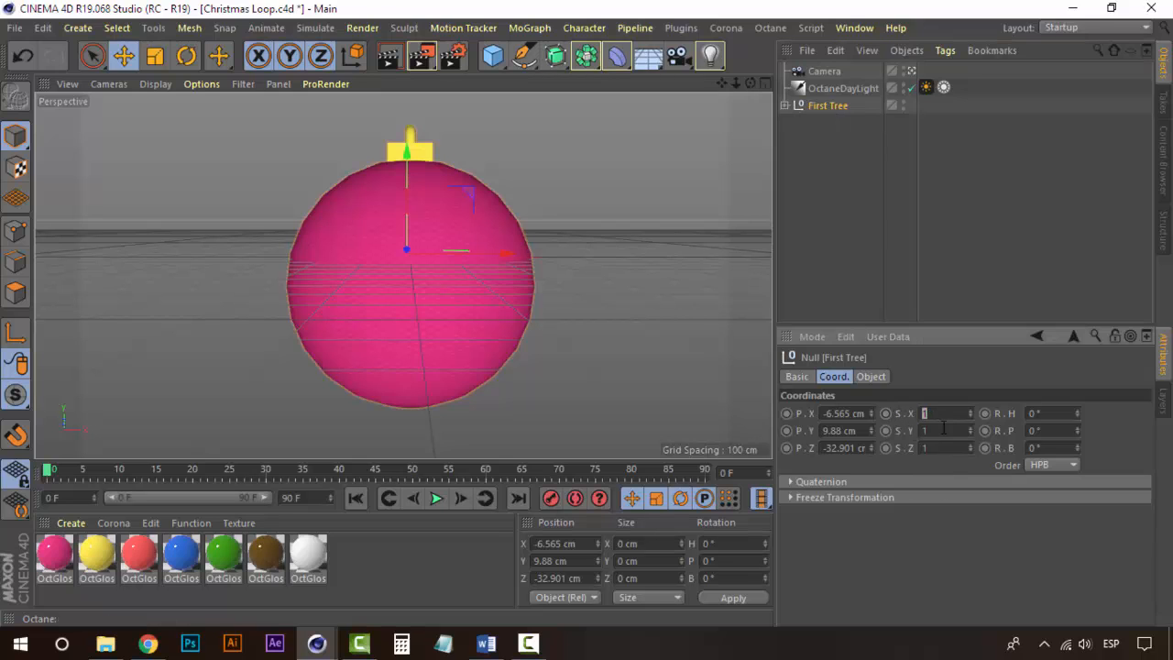
type("3")
key("Tab")
type("3")
key("Tab")
type("3")
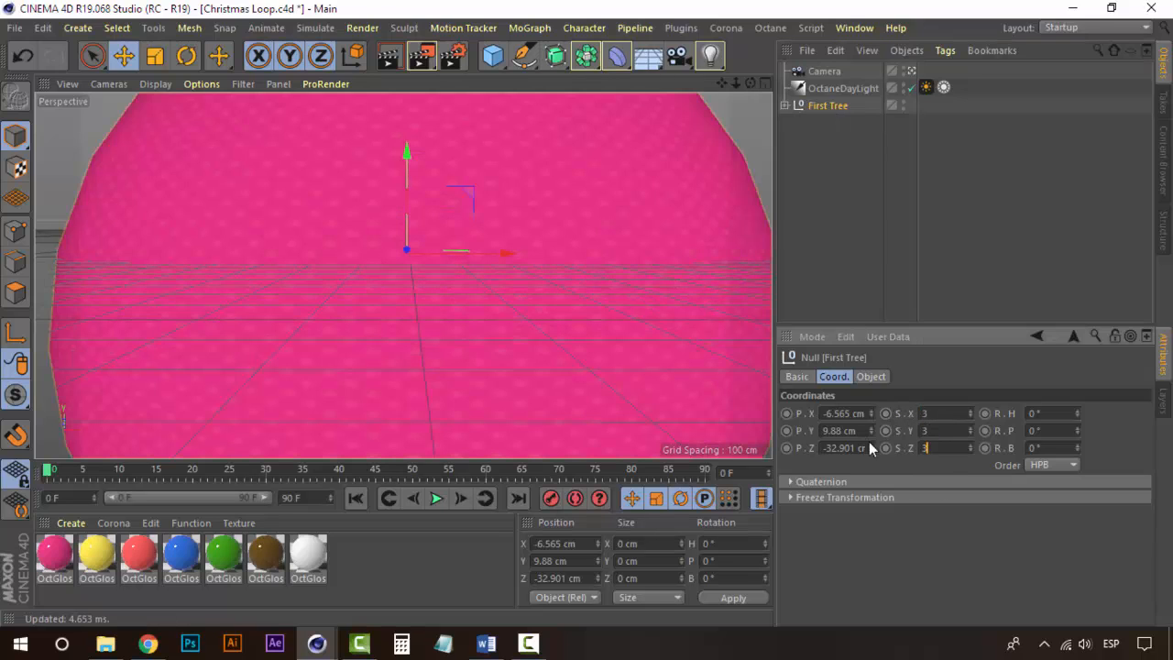
left_click(877, 233)
scroll(471, 301, "down", 6)
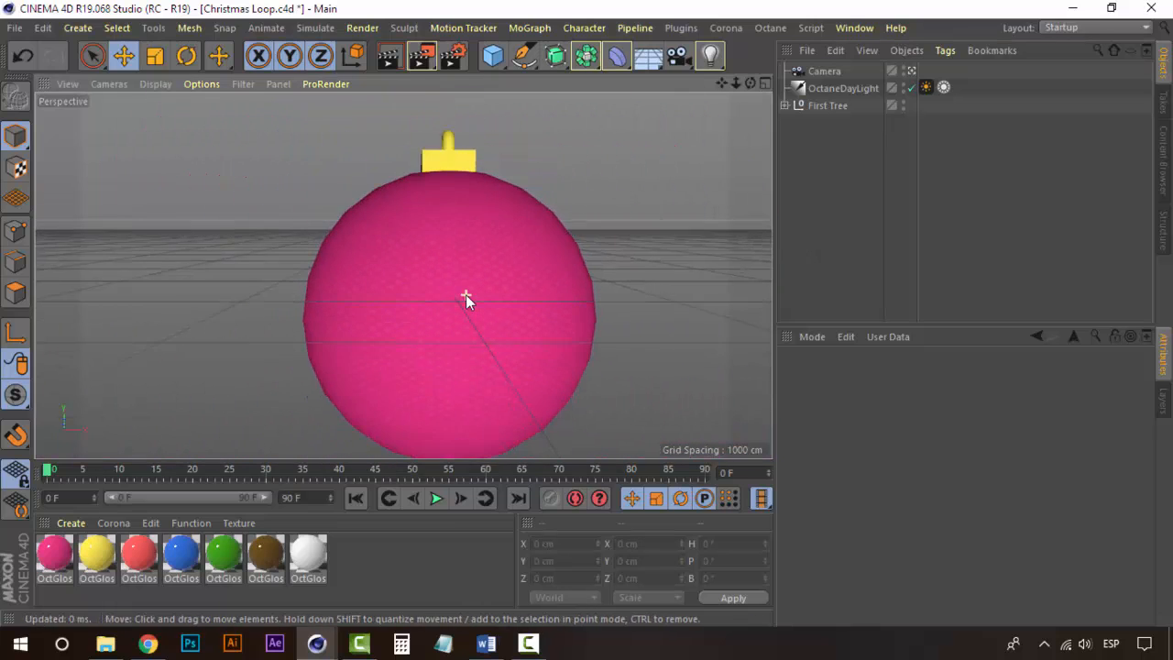
scroll(426, 295, "down", 2)
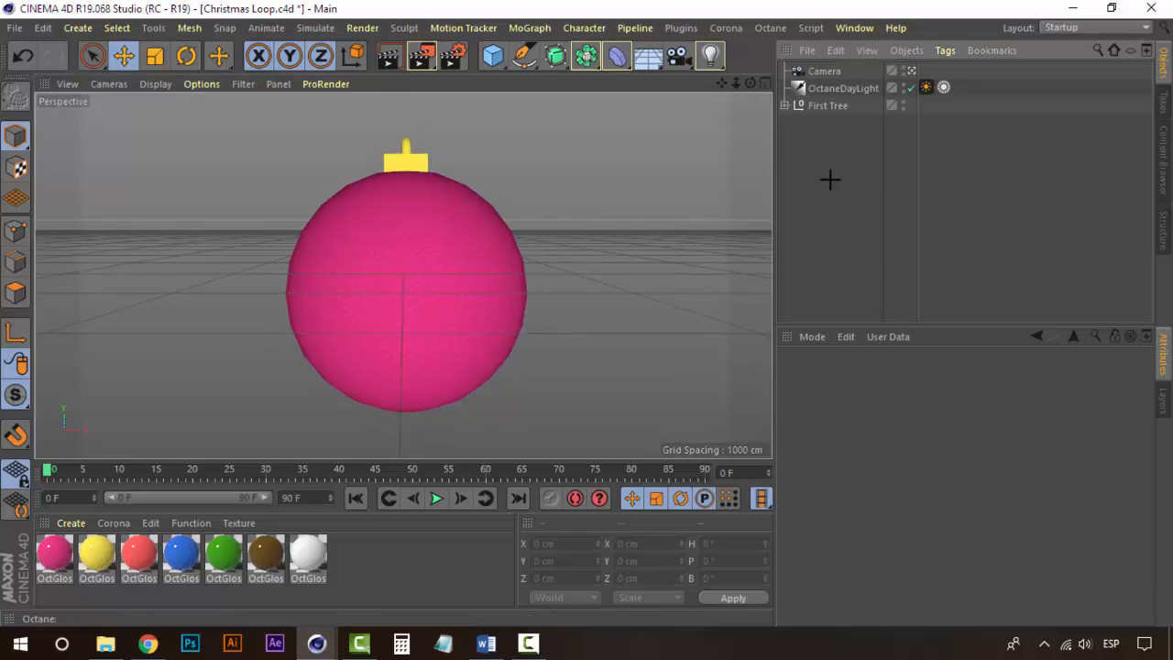
- Expand the First Tree group in the object hierarchy and select its Ornament.5 child
left_click(812, 107)
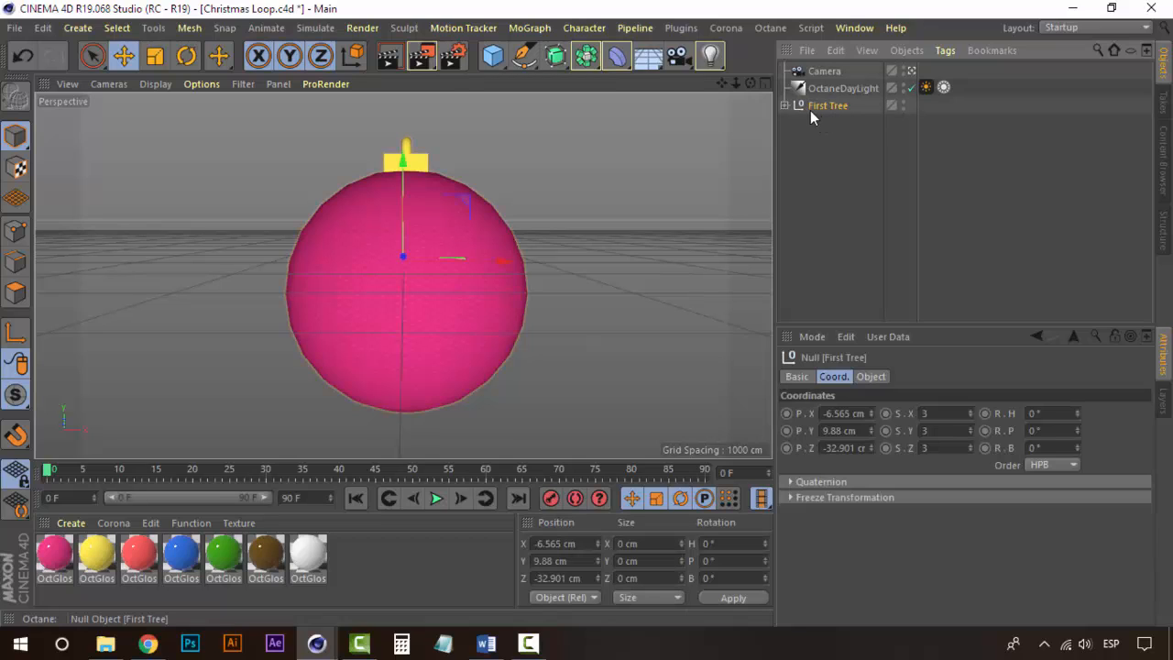
left_click(814, 161)
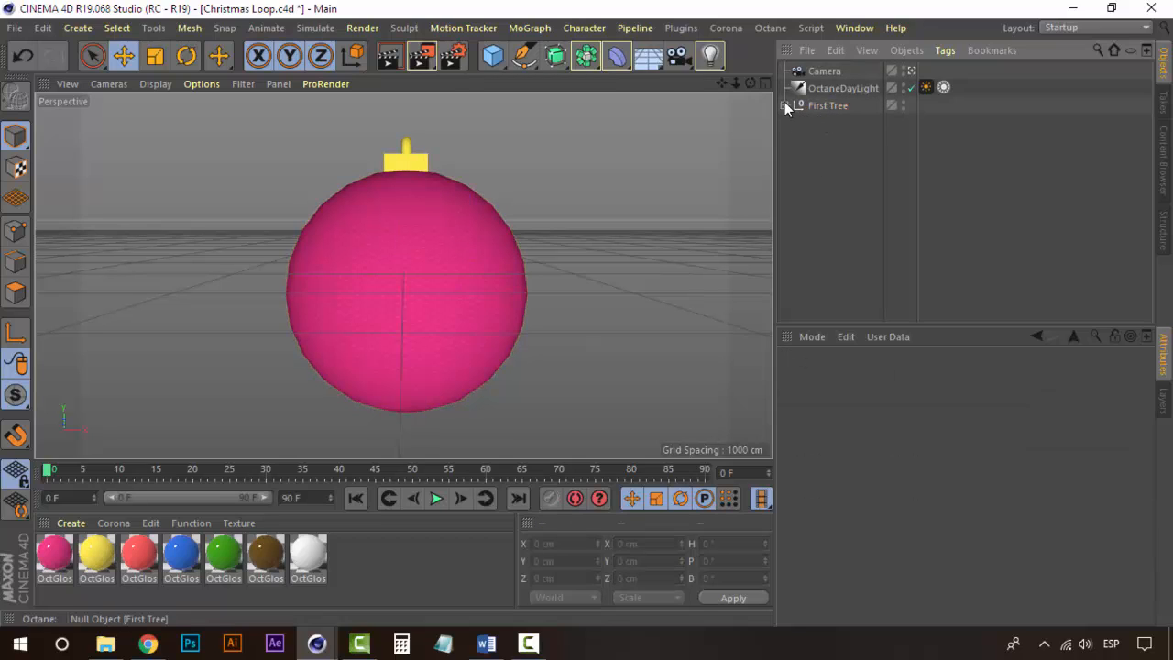
left_click(785, 105)
left_click(828, 125)
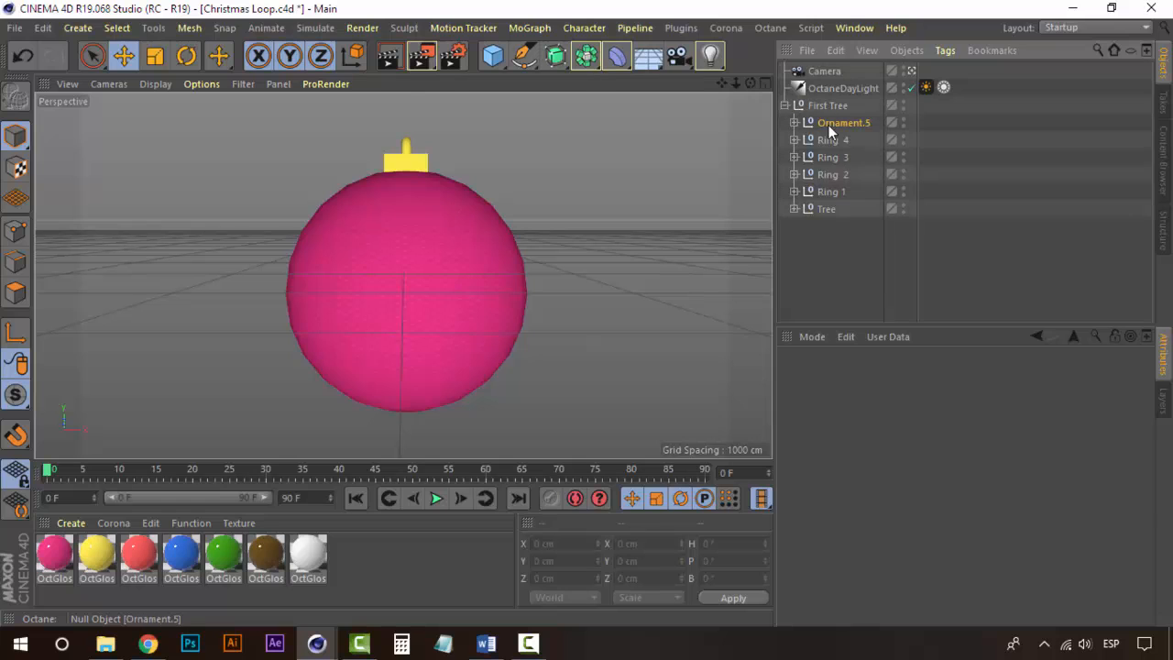
- Bring up the Octane Live Viewer and reposition it so the upper object hierarchy stays accessible
mouse_move(316, 643)
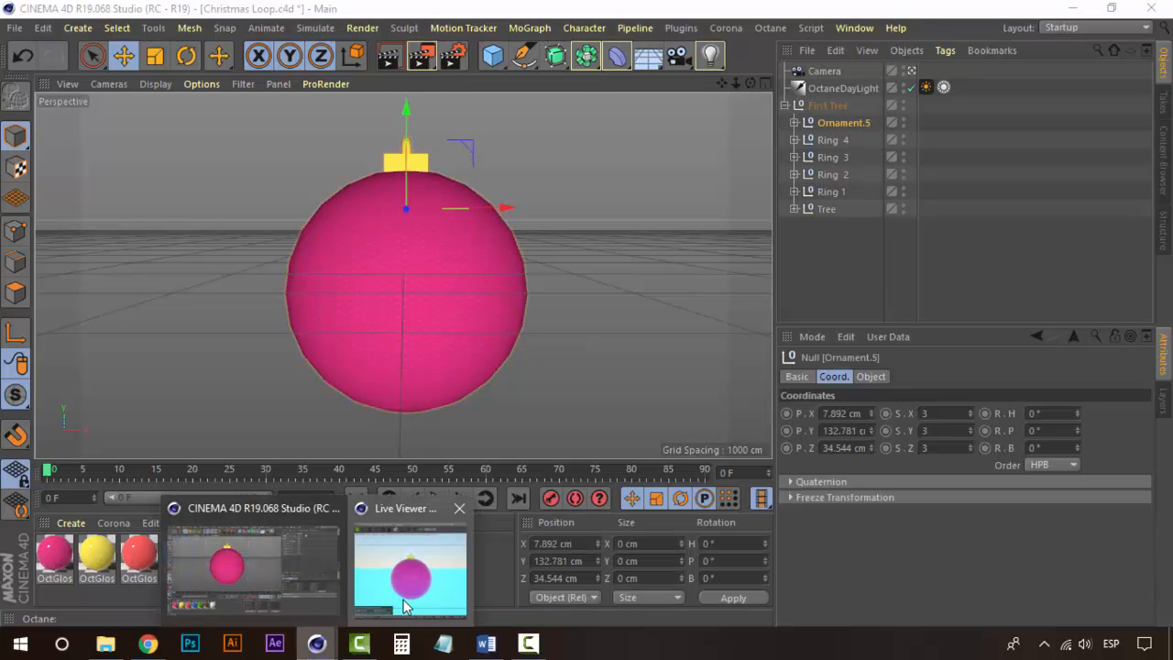
left_click(403, 599)
left_click_drag(681, 66, 842, 214)
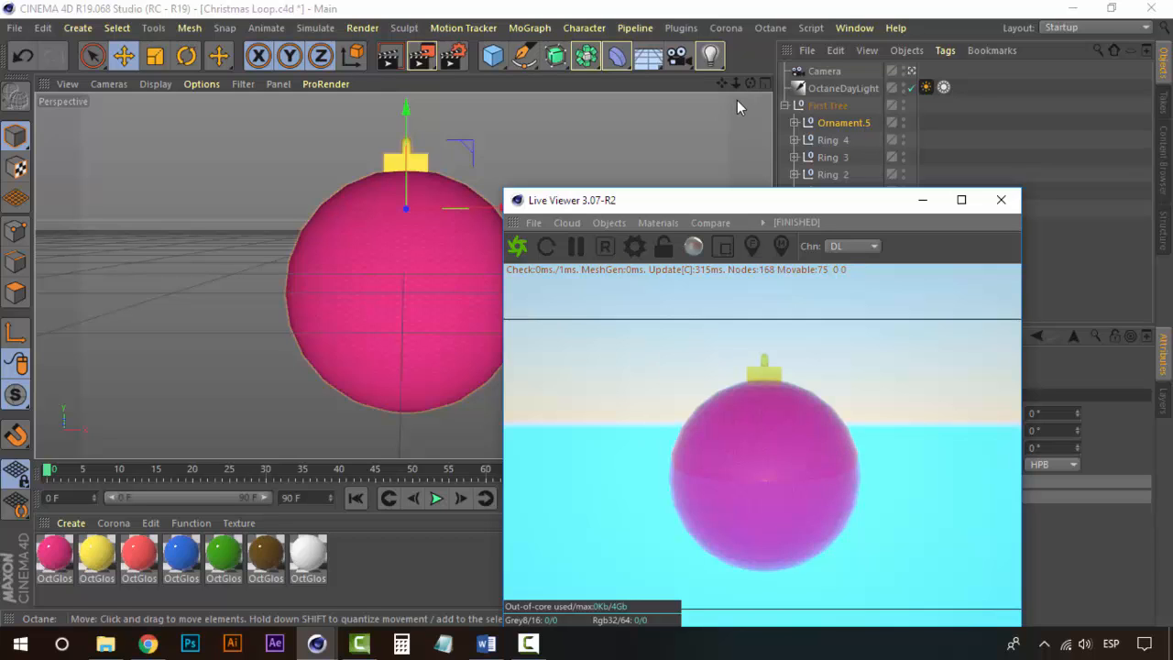
- Duplicate the pink glossy material and apply the copy to the Sphere inside Ornament.5
left_click(414, 562)
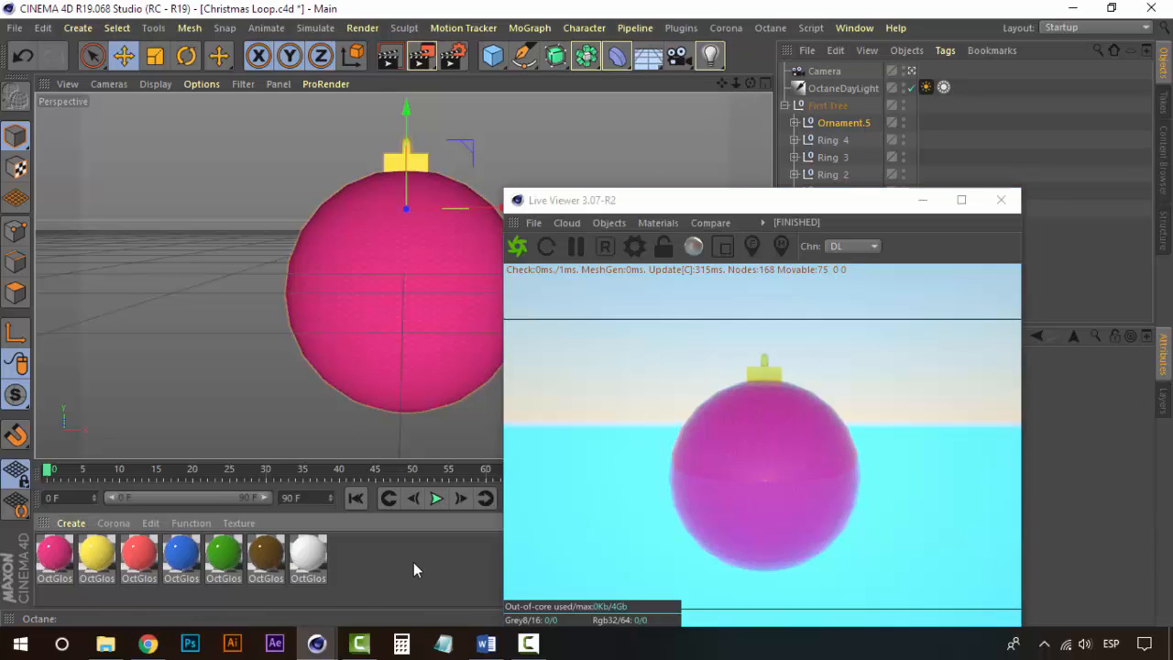
left_click(74, 561)
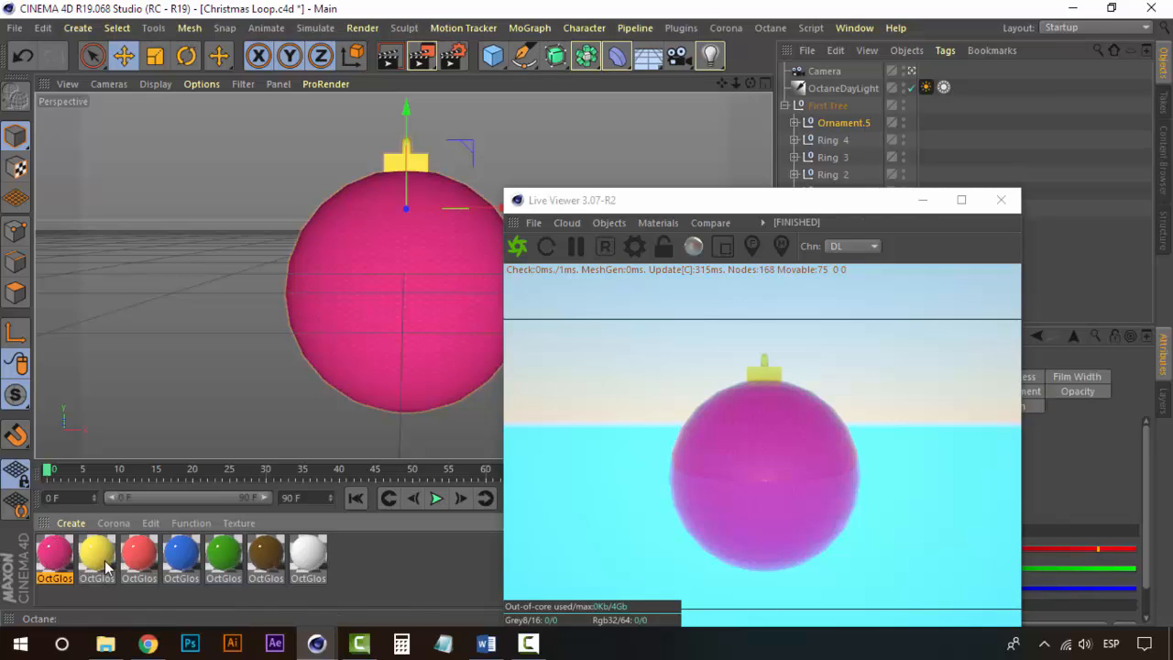
left_click_drag(75, 562, 60, 557, "ctrl")
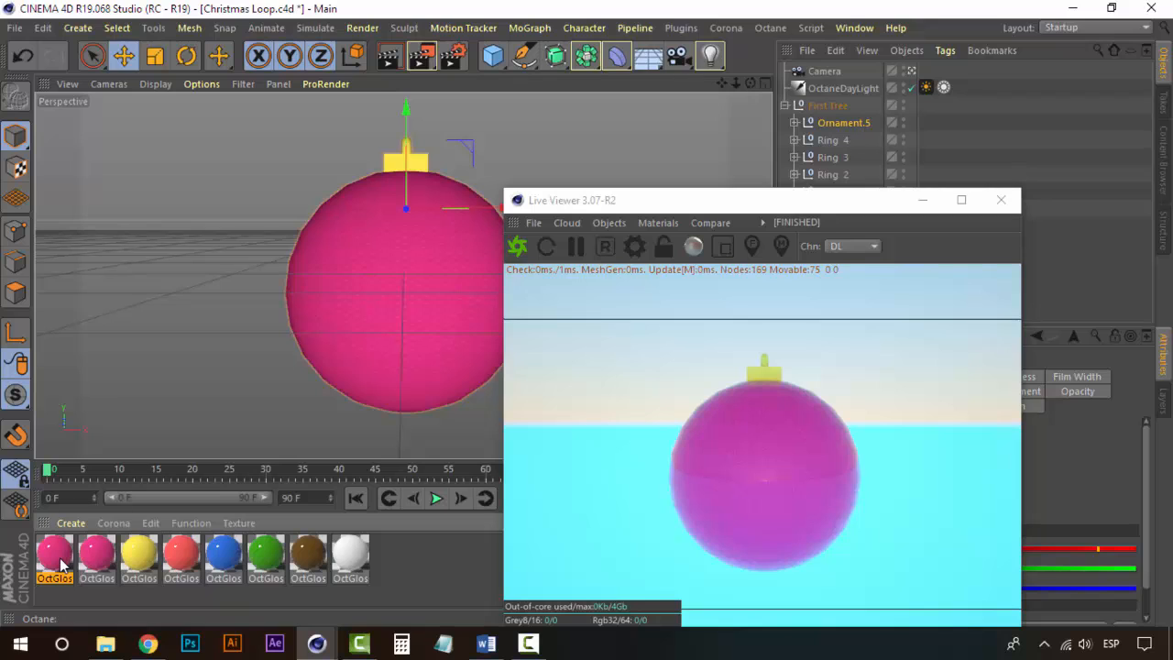
left_click(794, 123)
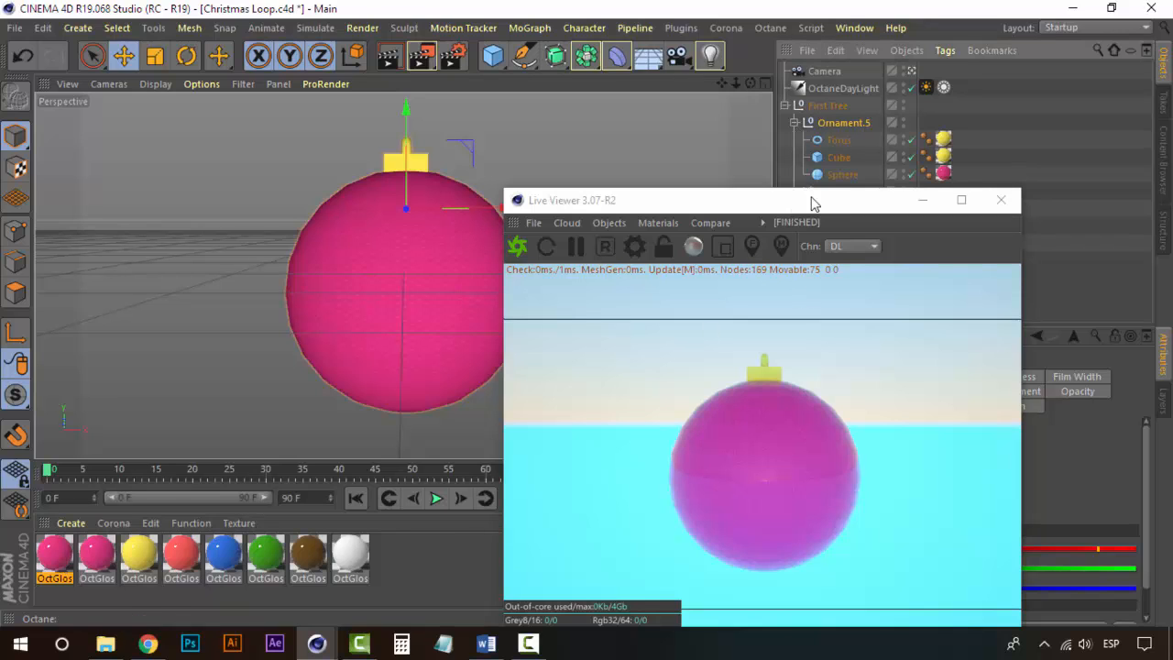
left_click_drag(812, 200, 814, 230)
left_click_drag(66, 547, 942, 176)
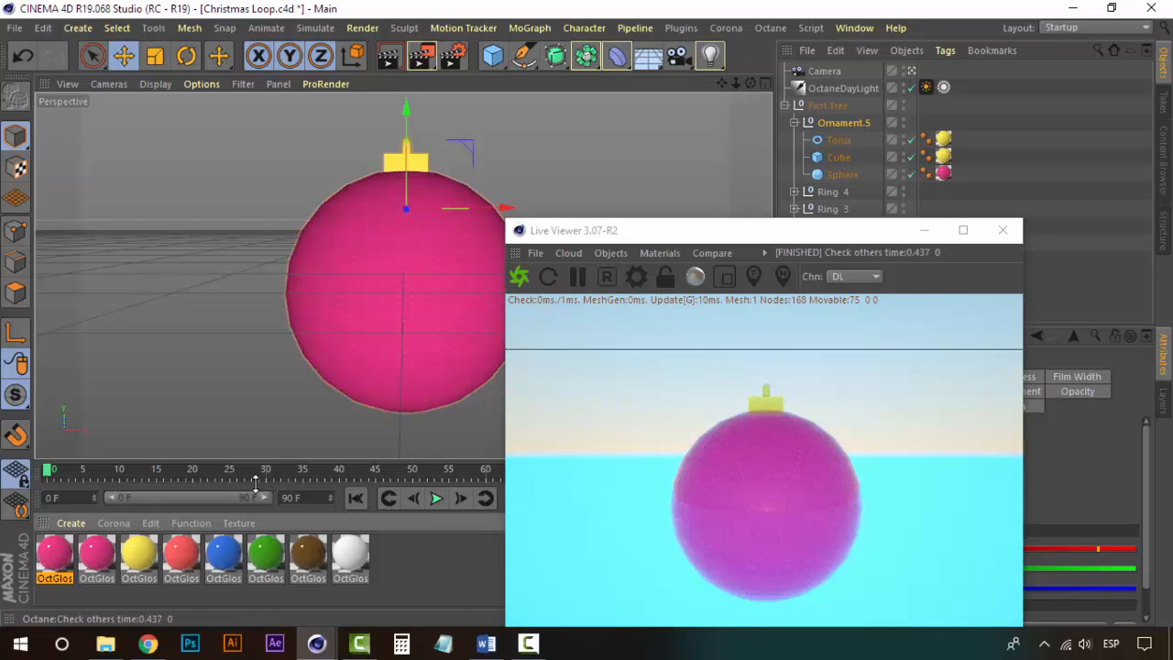
- Lower the Opacity float of the sphere's copied pink material to about 0.3 and close the material's settings
double_click(57, 555)
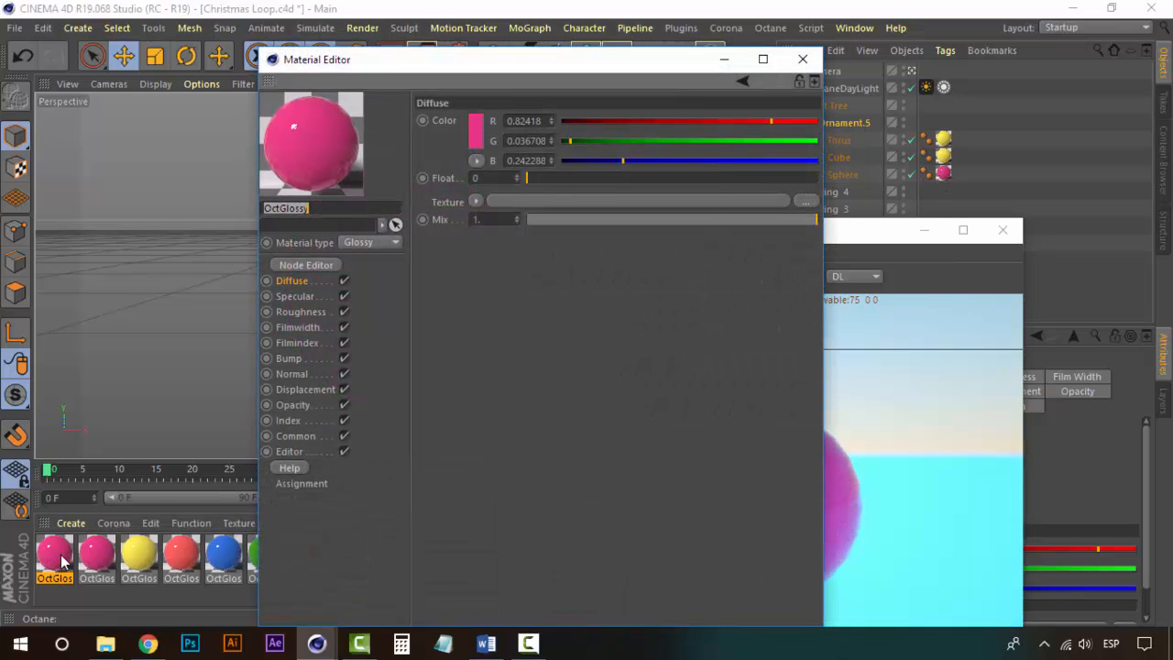
left_click_drag(434, 57, 583, 59)
left_click(449, 408)
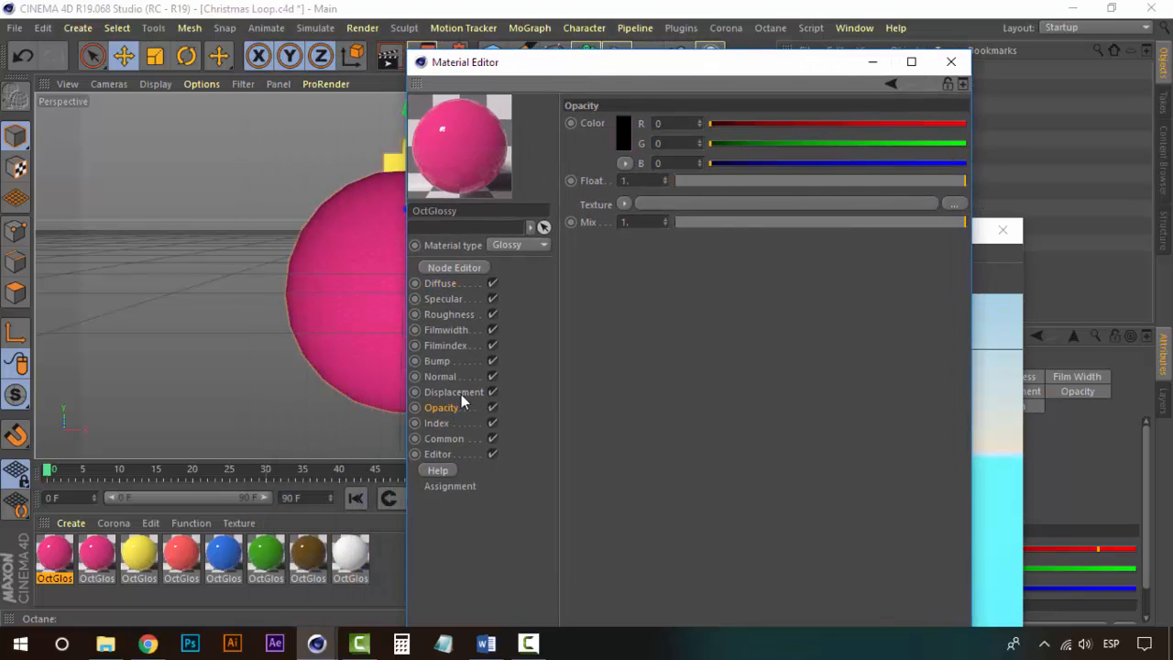
left_click_drag(667, 70, 731, 314)
left_click(856, 429)
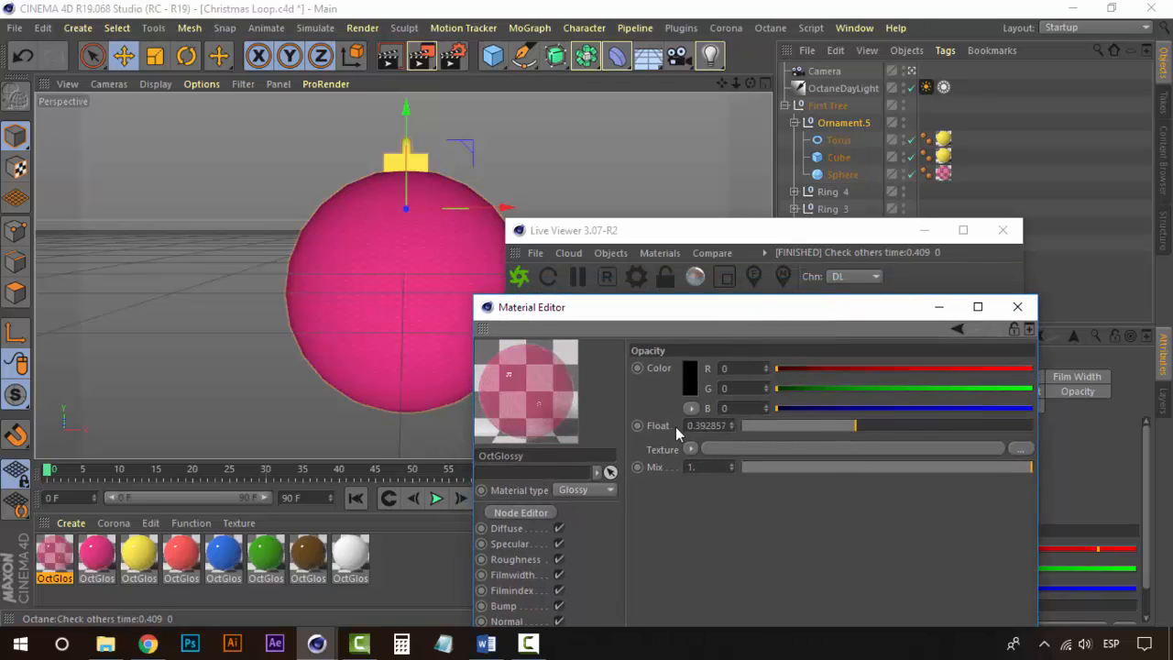
left_click(799, 425)
left_click_drag(784, 313, 398, 144)
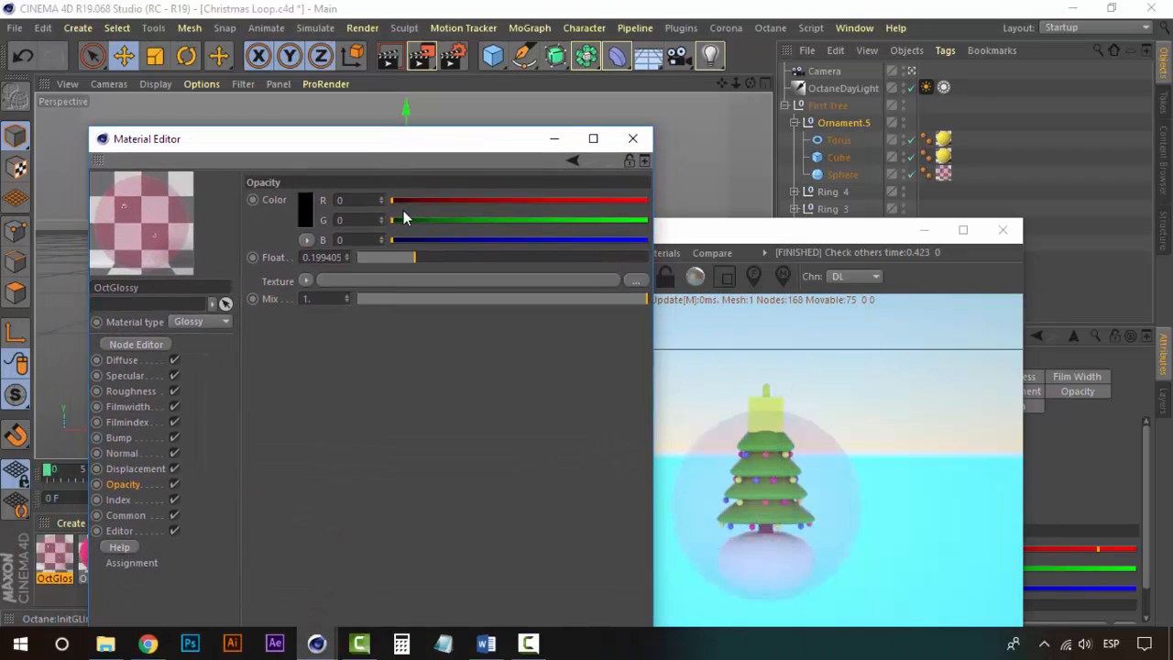
left_click(431, 257)
left_click_drag(434, 257, 444, 258)
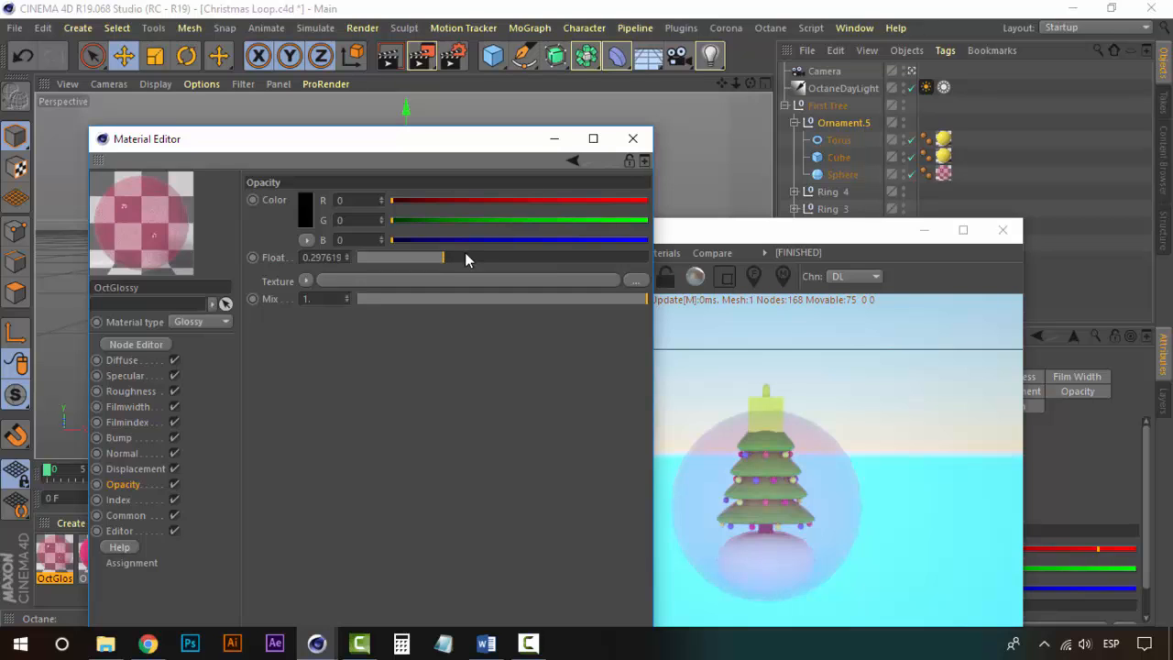
left_click(447, 258)
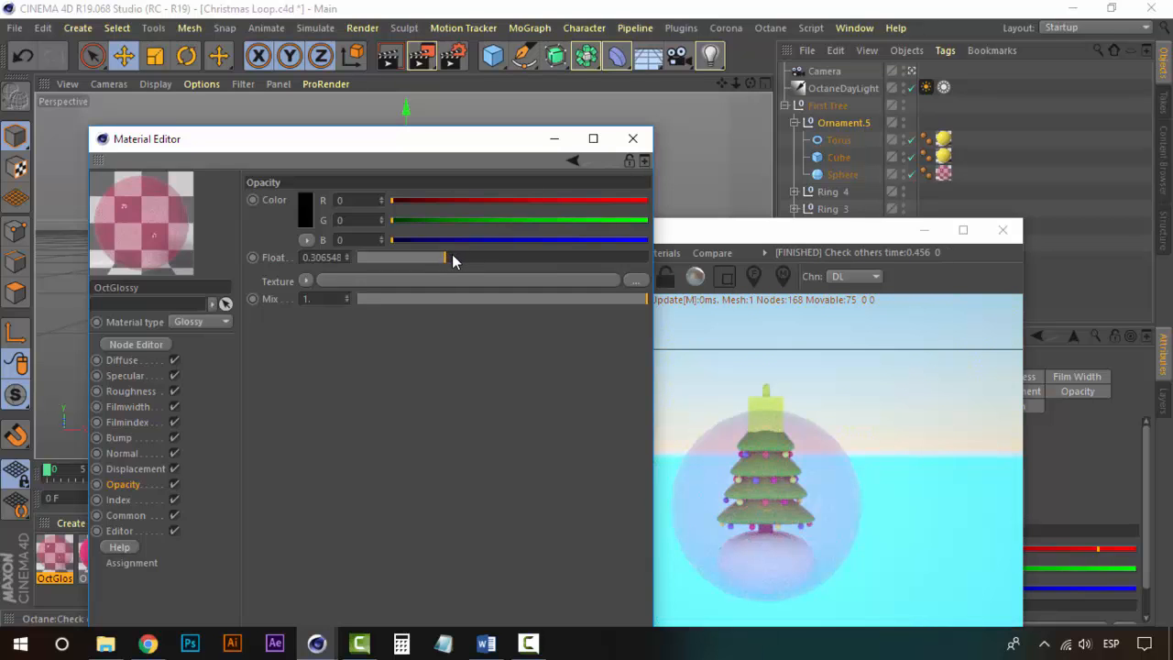
left_click(452, 258)
left_click(632, 138)
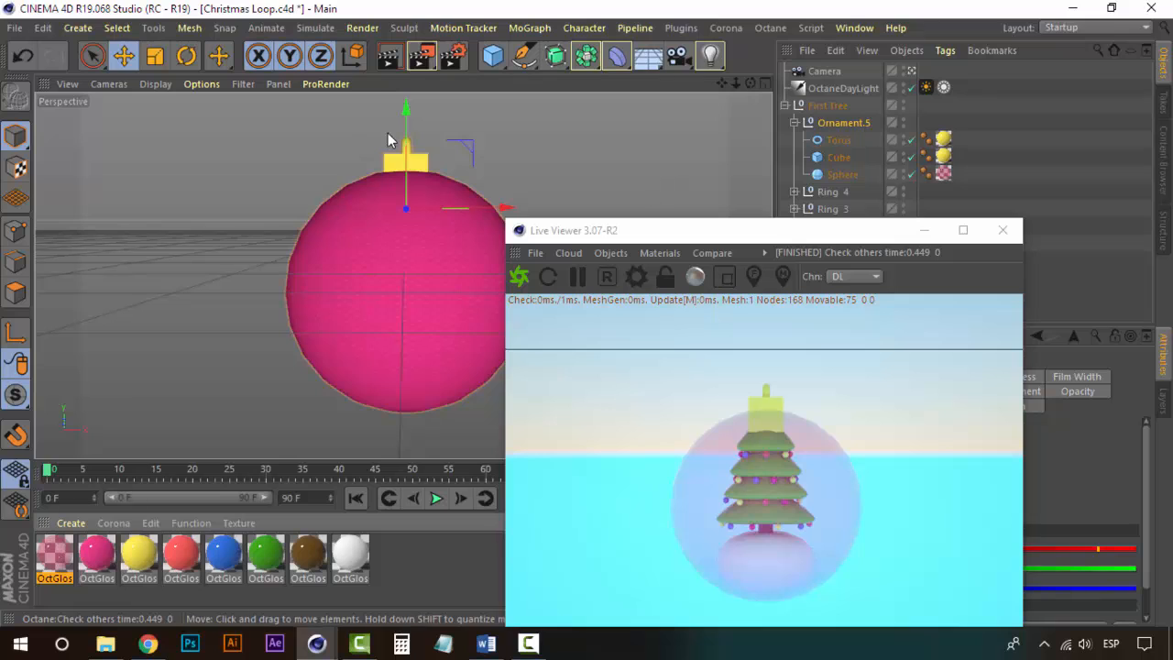
- Flatten the ornament cap's Cube by reducing its depth along Z to 0 cm
left_click(423, 166)
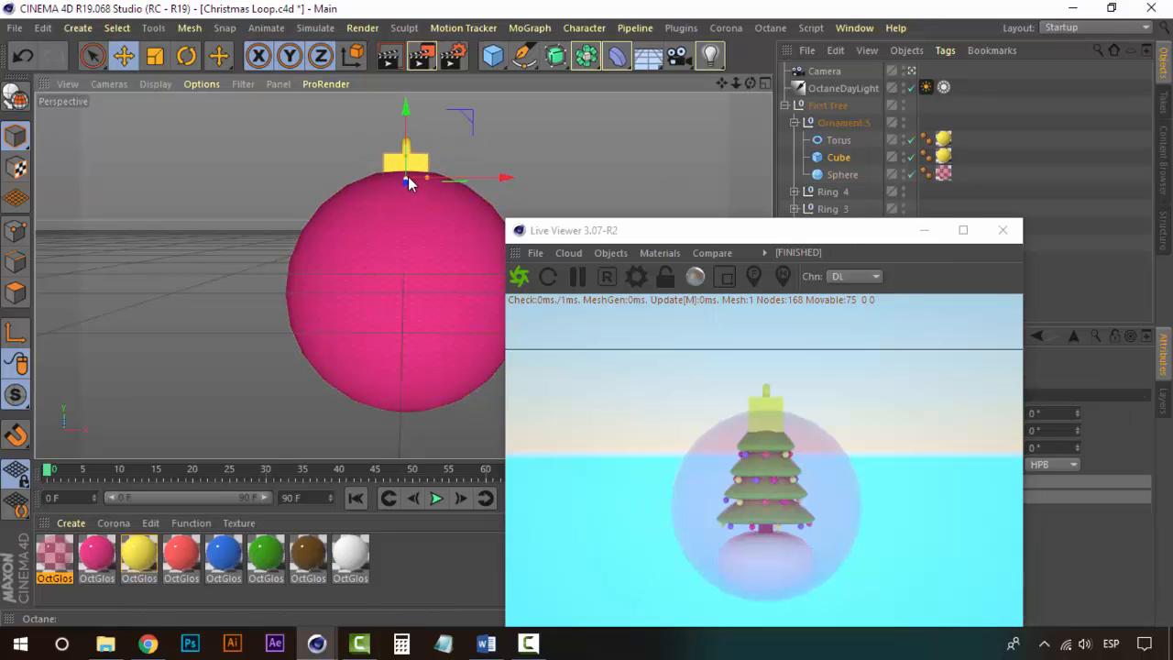
left_click_drag(408, 176, 408, 174)
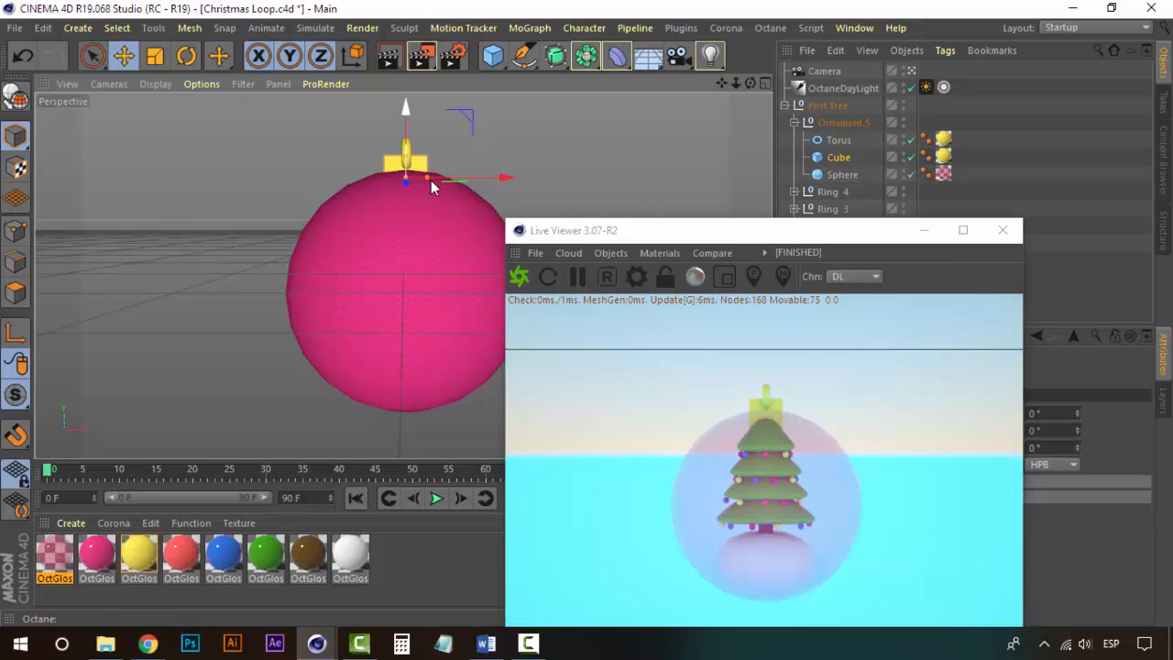
- Scale the cap's Cube to 0.48 in Y and 1.9 in Z, raise it to about 35 cm in Y, and minimize the Live Viewer
left_click(840, 157)
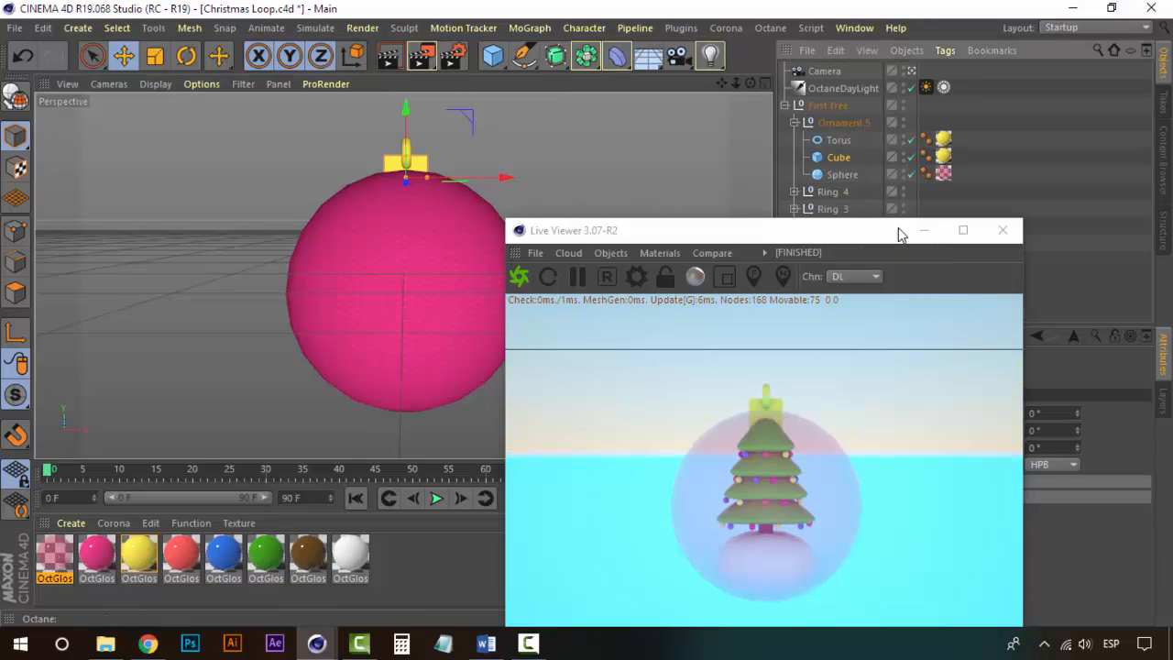
left_click_drag(898, 230, 678, 215)
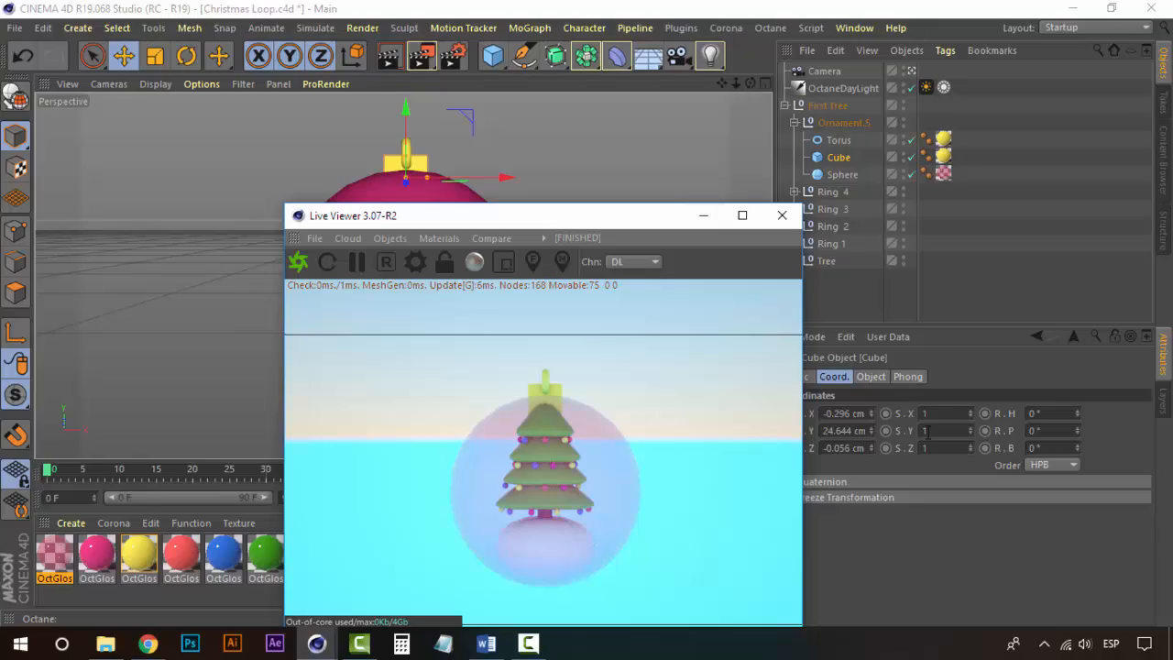
left_click_drag(970, 430, 972, 477)
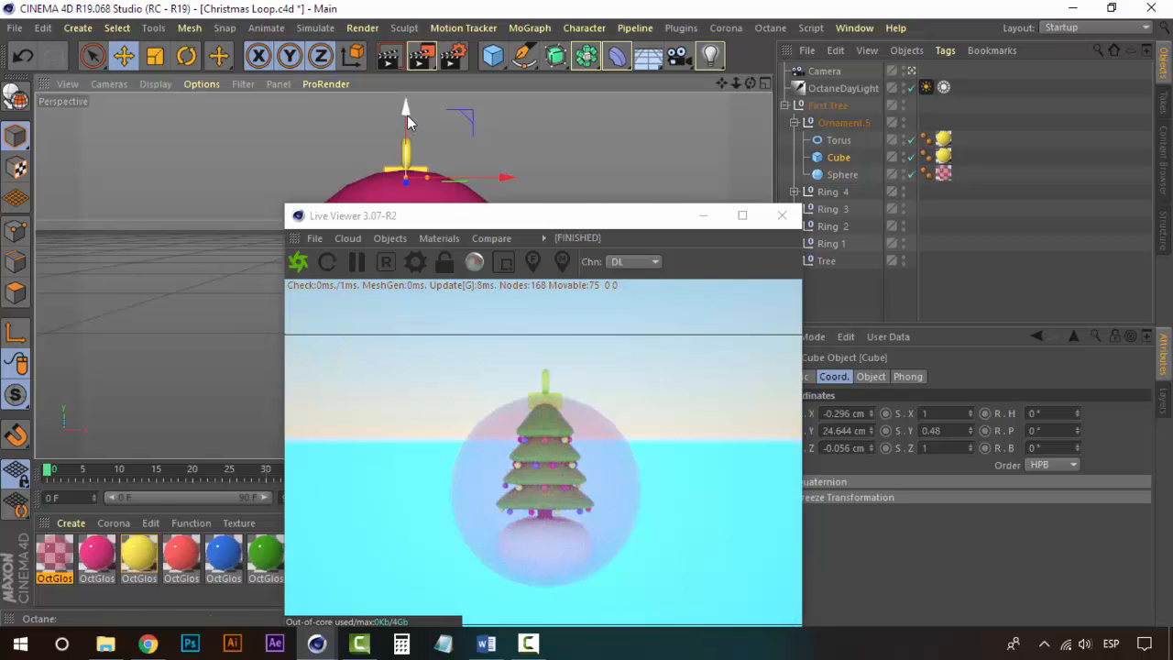
left_click_drag(406, 124, 410, 105)
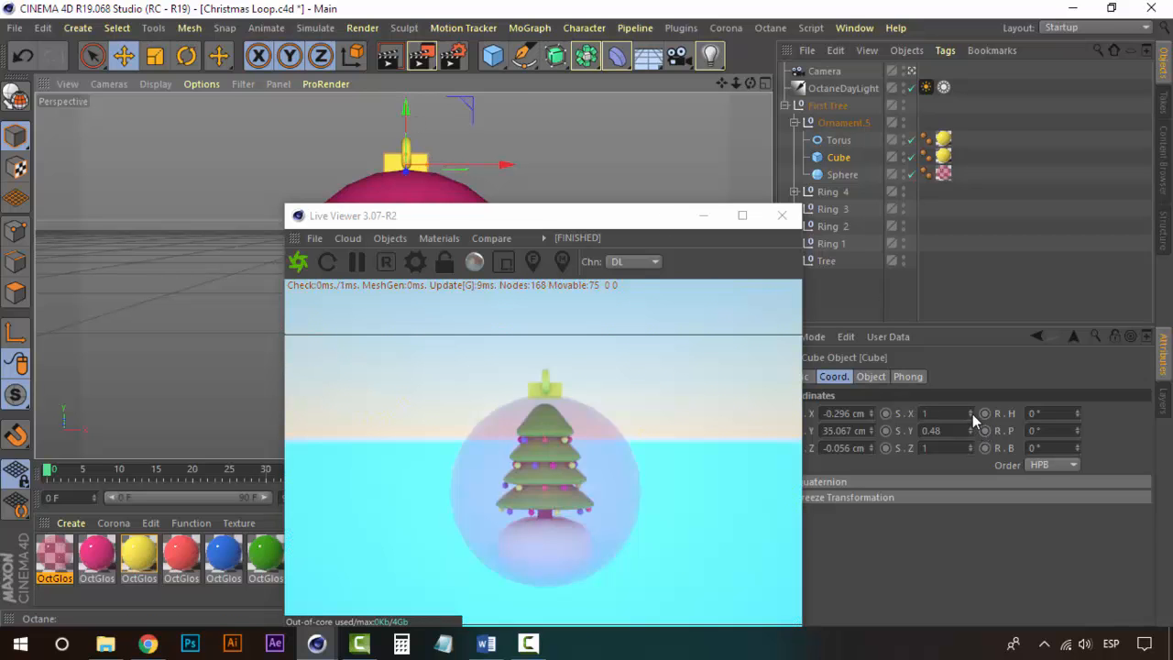
left_click_drag(972, 446, 985, 444)
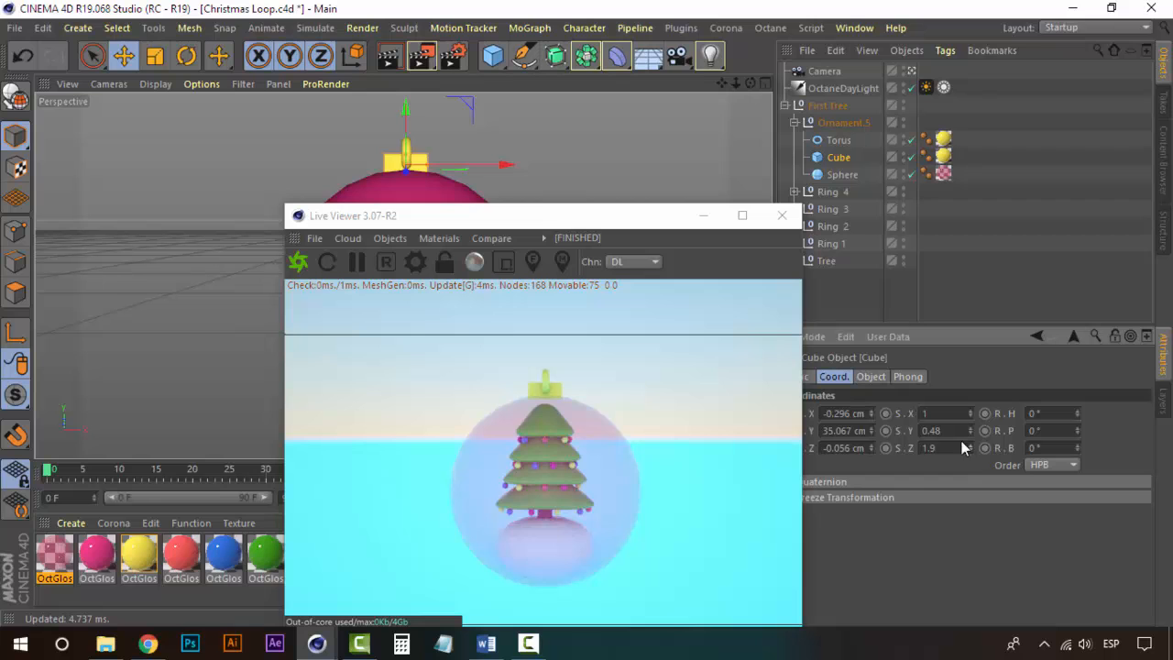
left_click(704, 215)
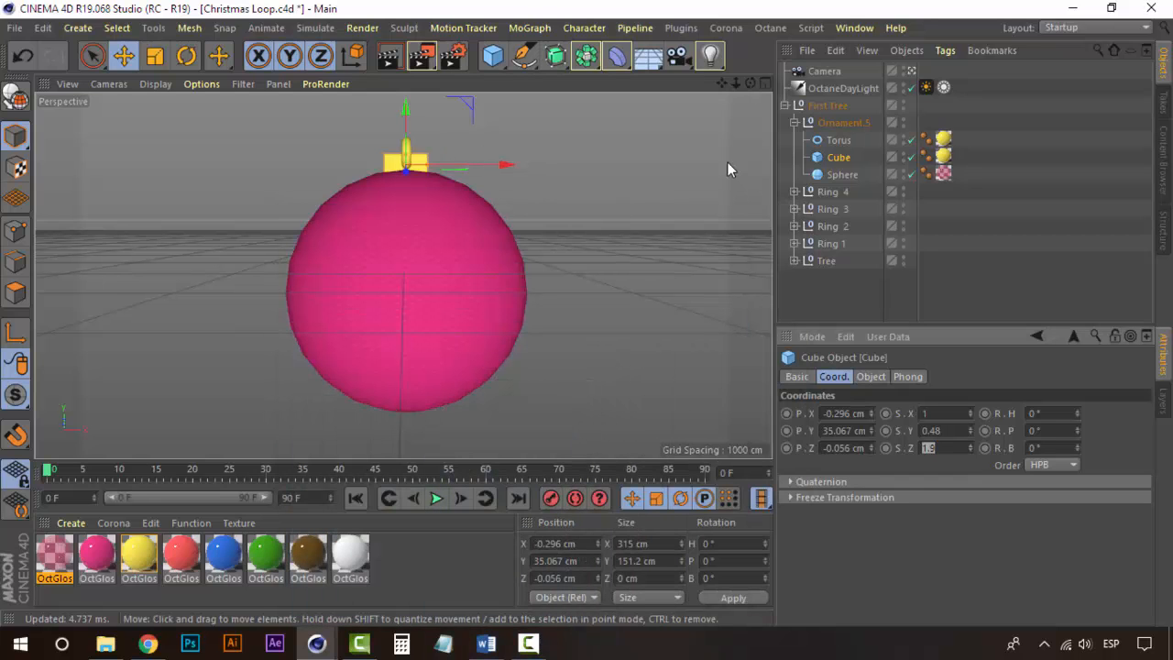
- Scale the cap's Cube to 1.07 in X, 0.4 in Y and 3.53 in Z, with a depth of about 268 cm, and return to the scene camera
scroll(327, 220, "up", 5)
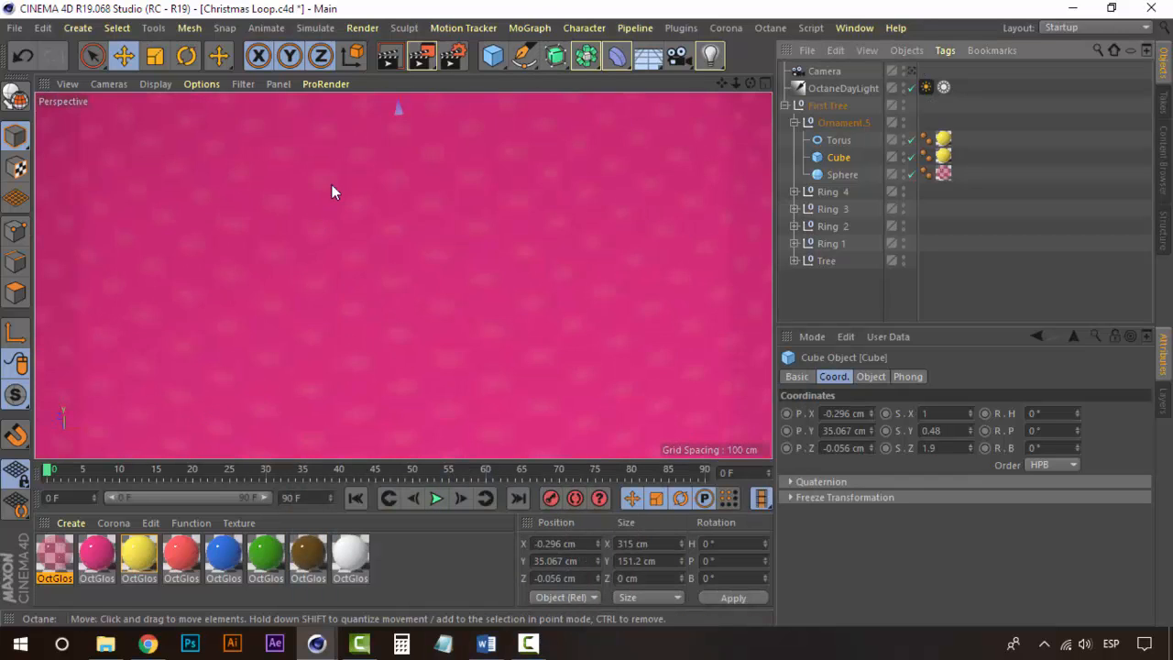
scroll(332, 192, "down", 6)
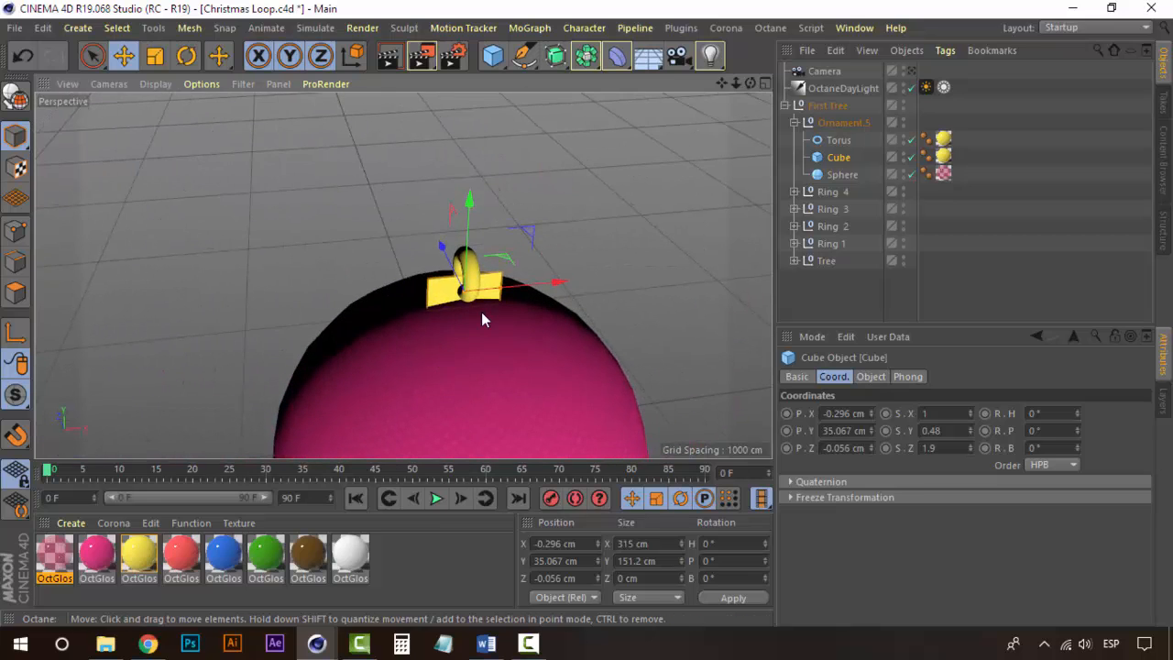
left_click_drag(484, 319, 958, 407, "alt")
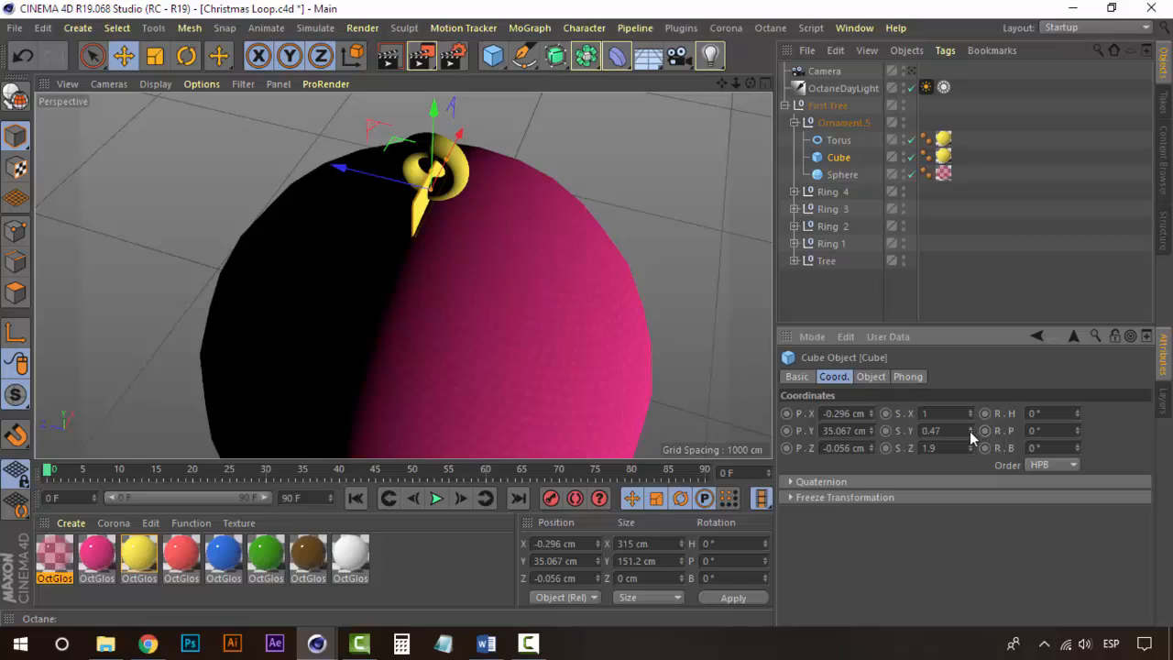
left_click(953, 431)
key("BackSpace")
key("Return")
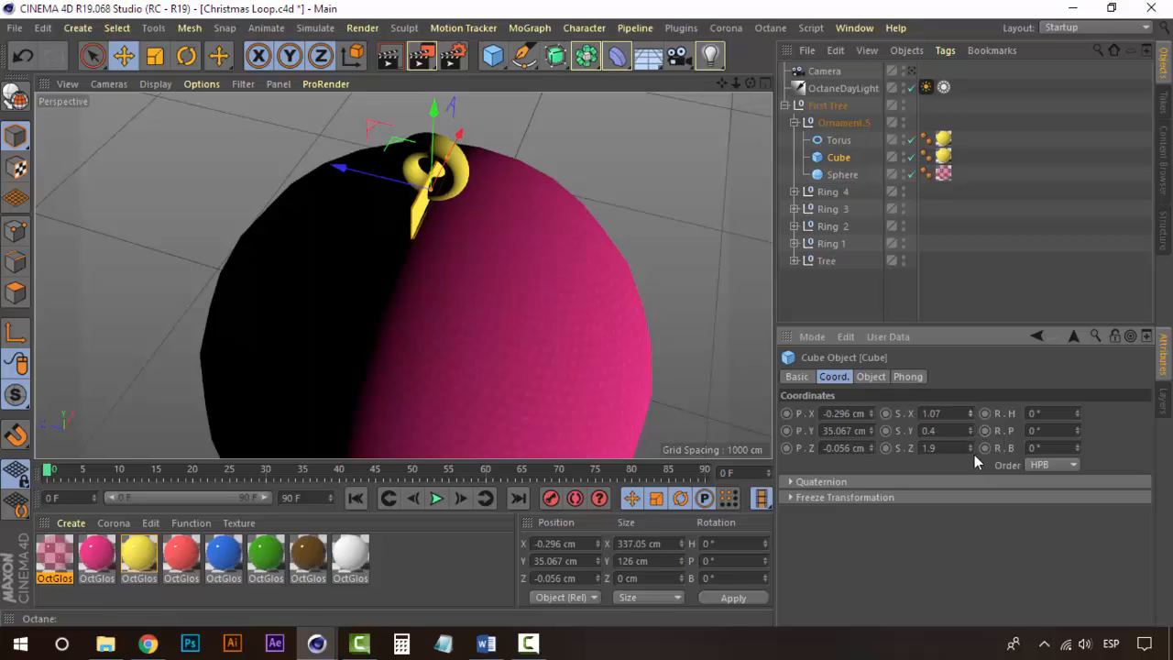
left_click_drag(970, 448, 962, 466)
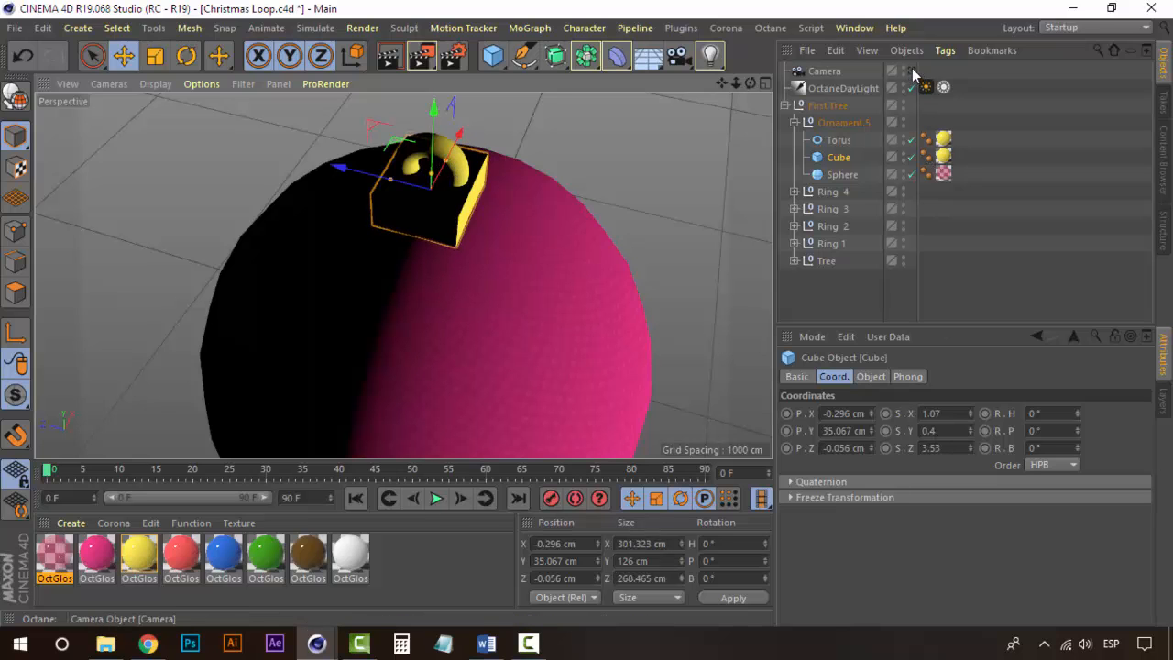
key("ctrl+shift+z")
- Restore the Live Viewer and place it over the viewport to check the ornament cap in the render
mouse_move(321, 647)
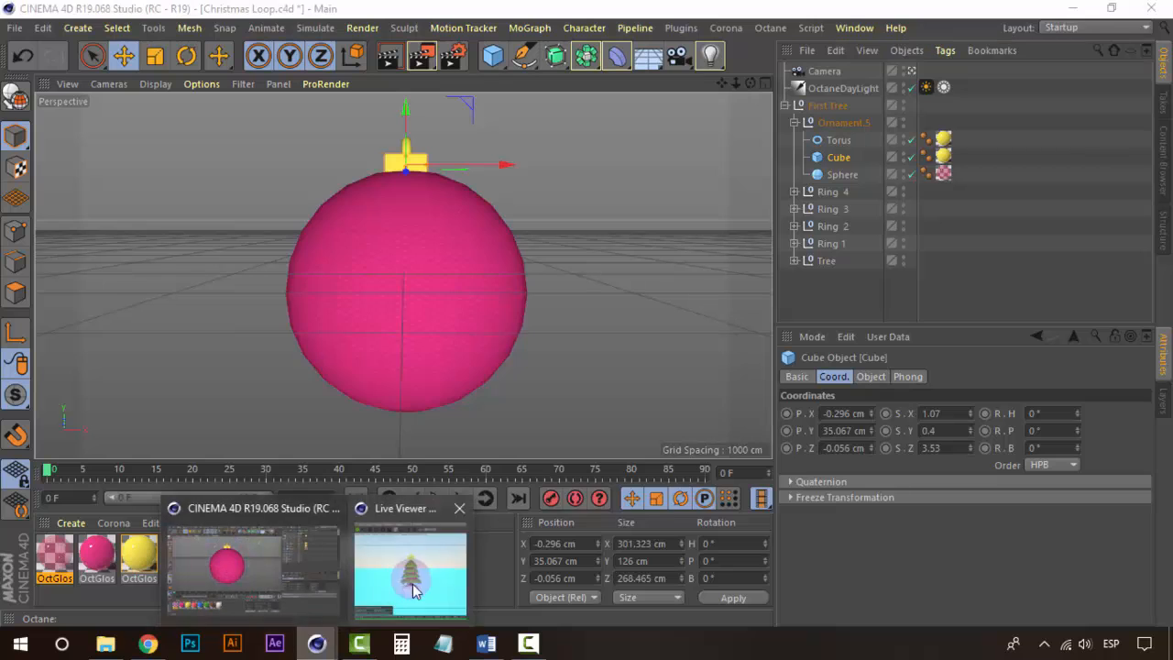
left_click(411, 587)
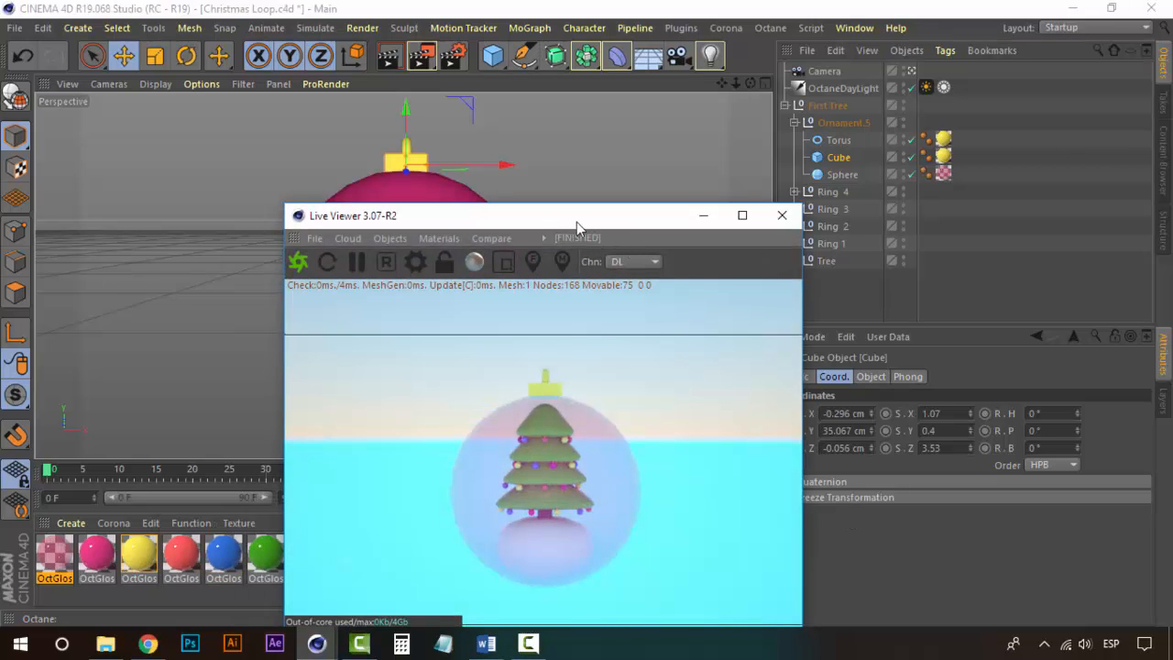
left_click_drag(579, 221, 629, 165)
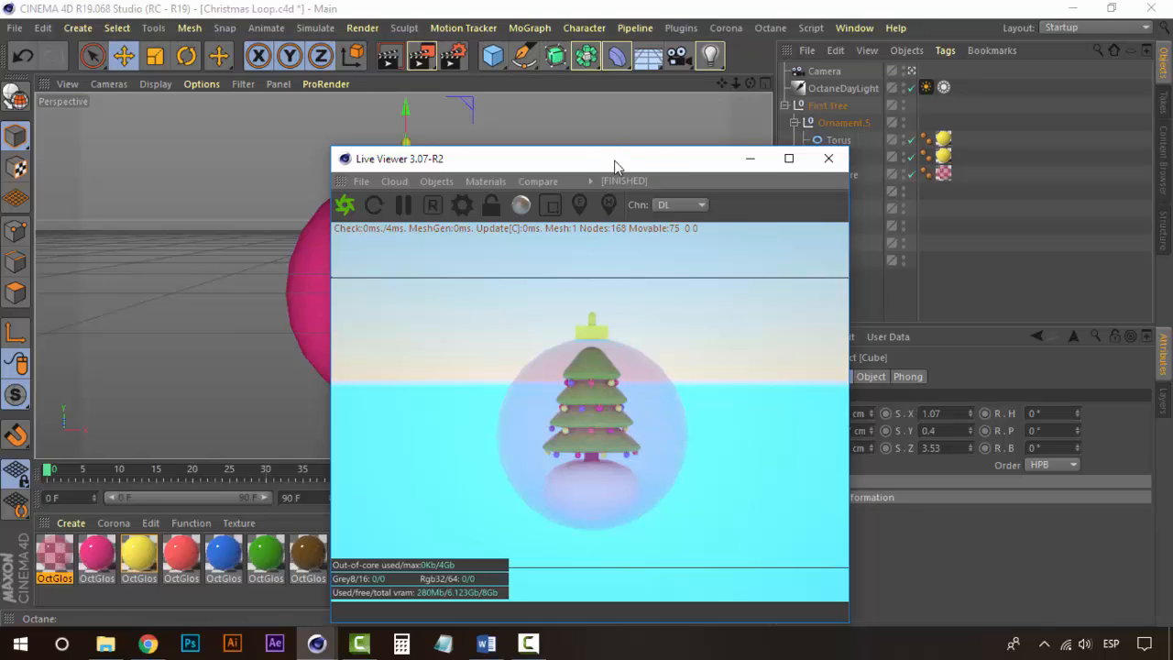
left_click_drag(622, 160, 791, 120)
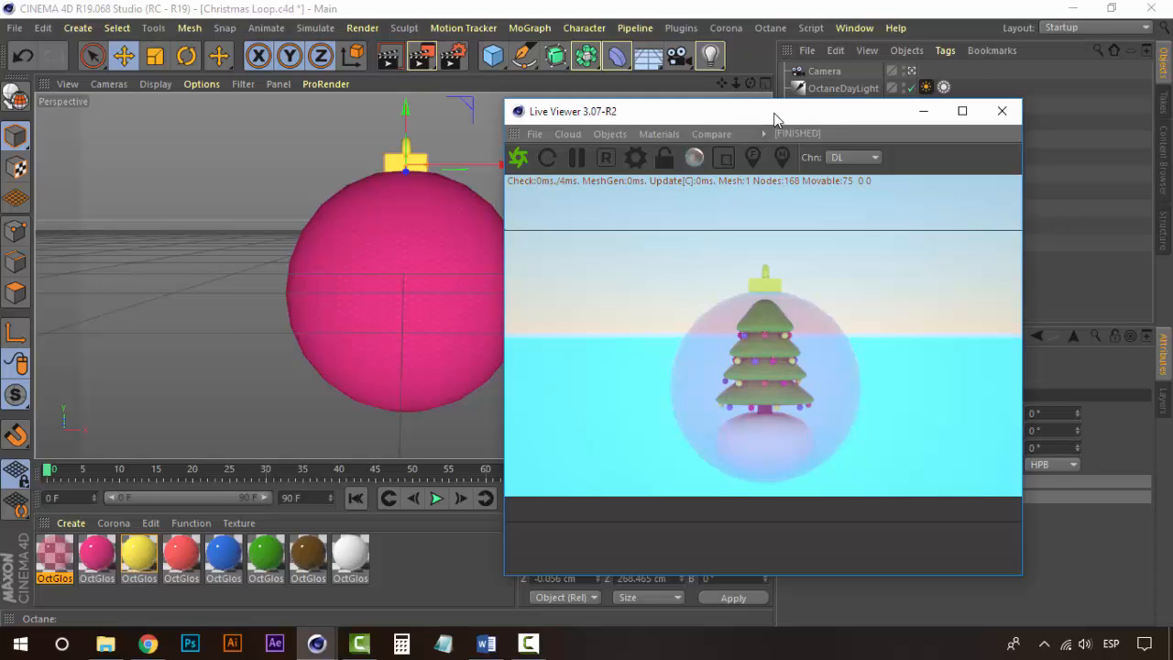
left_click_drag(778, 118, 600, 276)
- Duplicate the ornament's pink Sphere and nest the copy inside Ornament.5, directly above the original
left_click(853, 180)
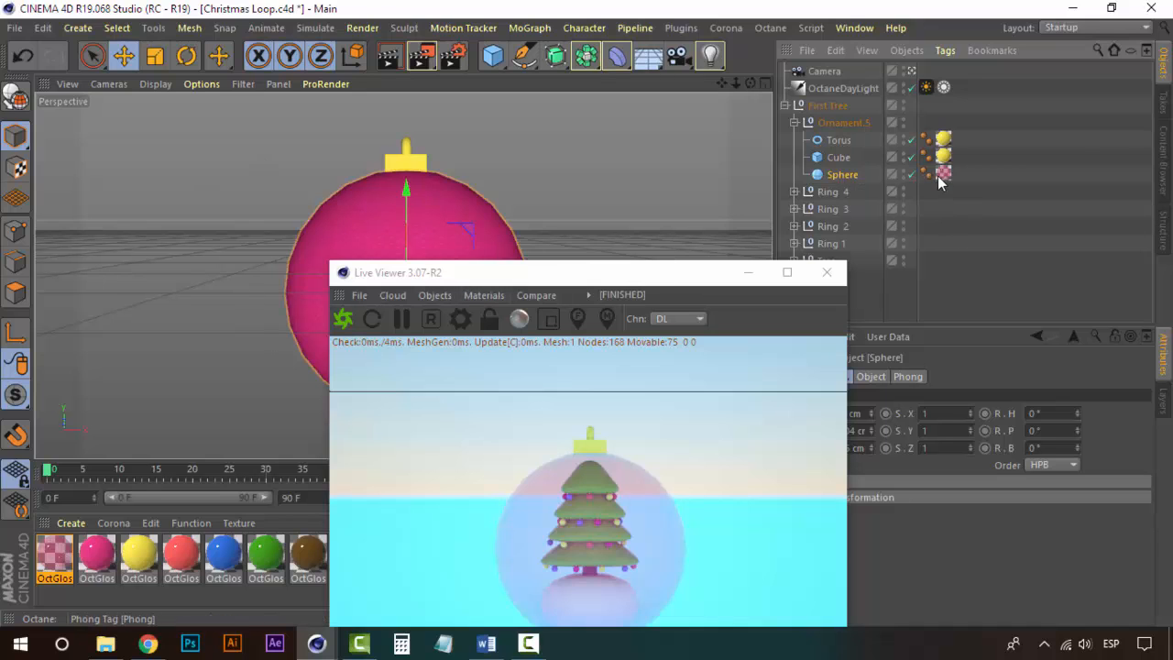
left_click_drag(647, 270, 558, 157)
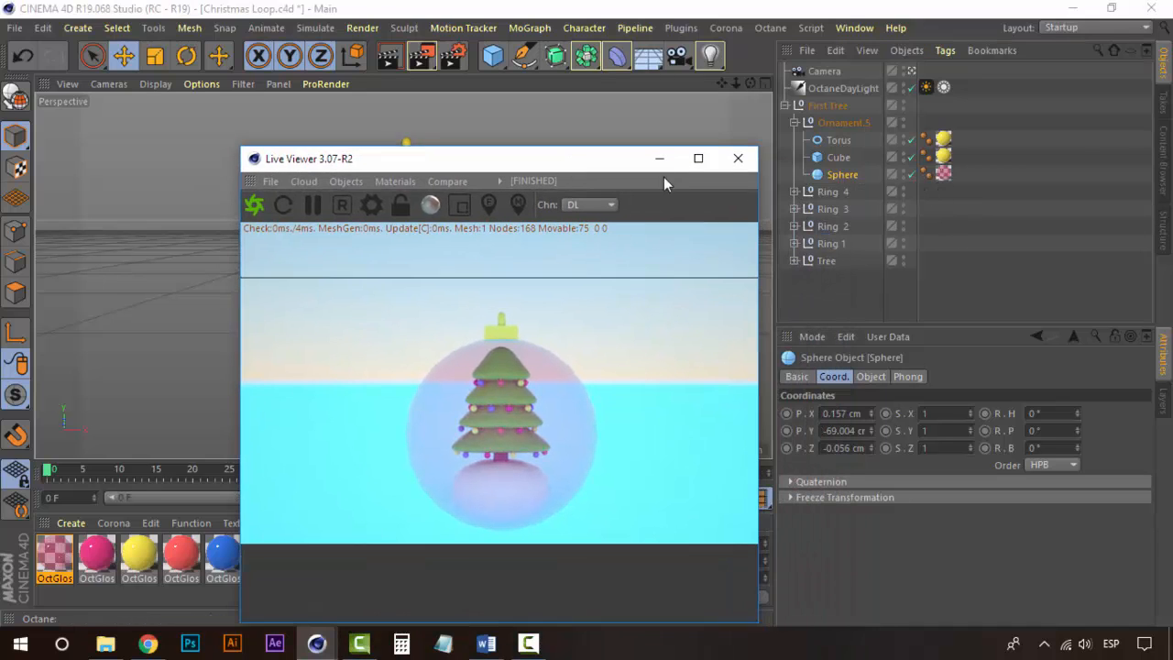
left_click(841, 176)
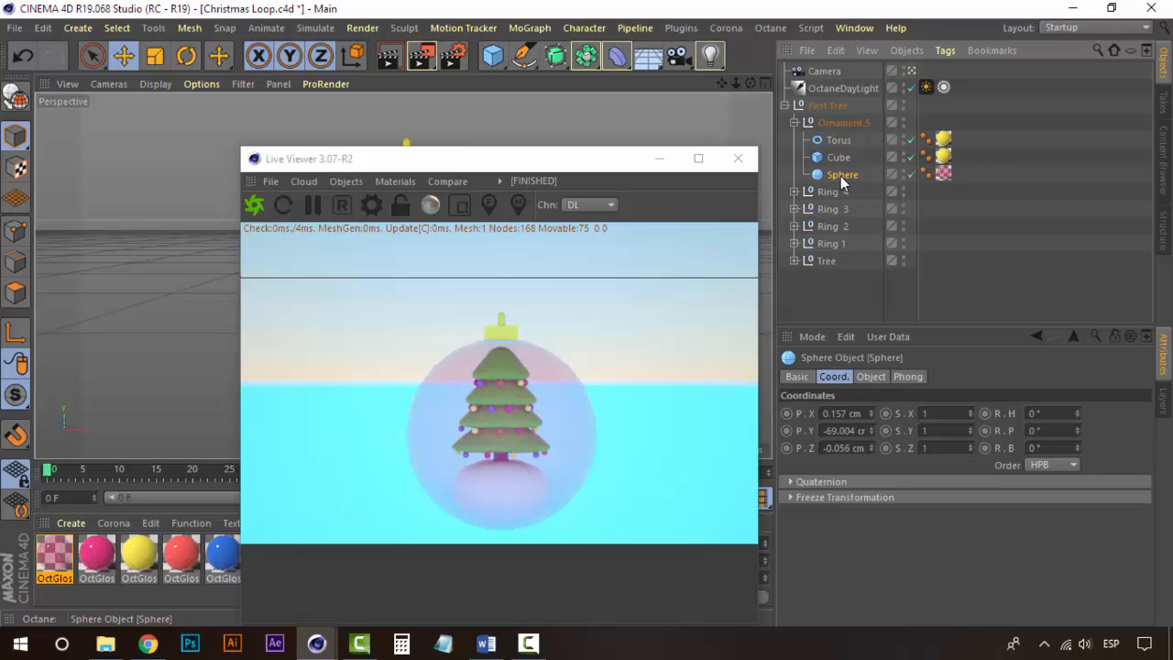
key("ctrl+c")
key("ctrl+v")
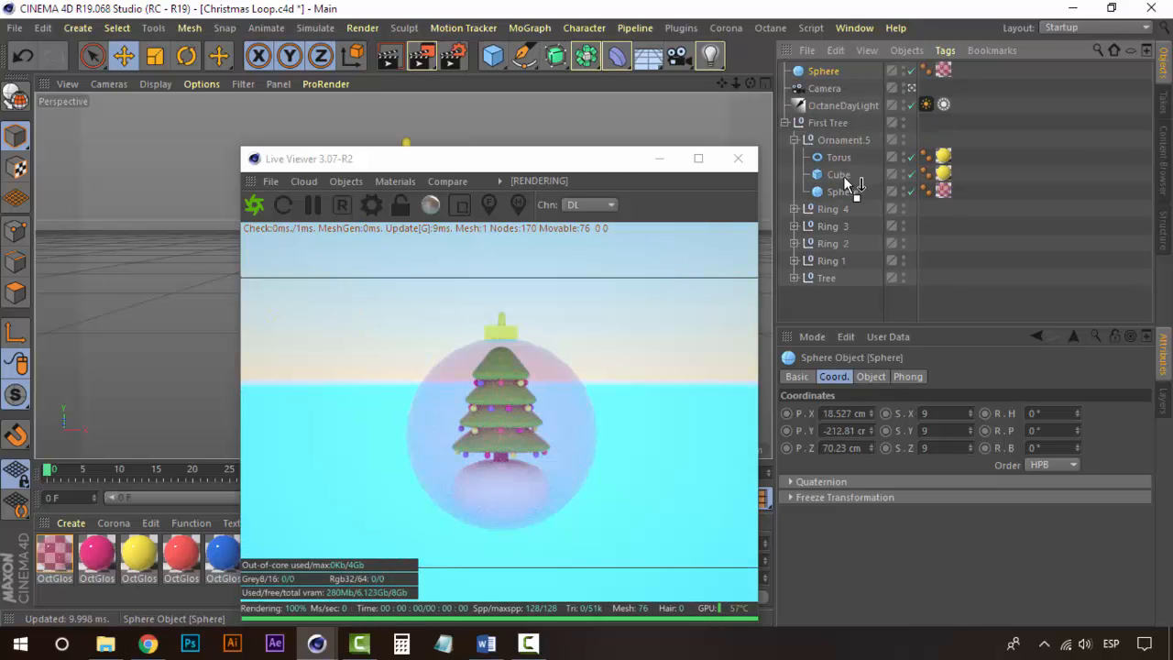
left_click_drag(843, 175, 838, 182)
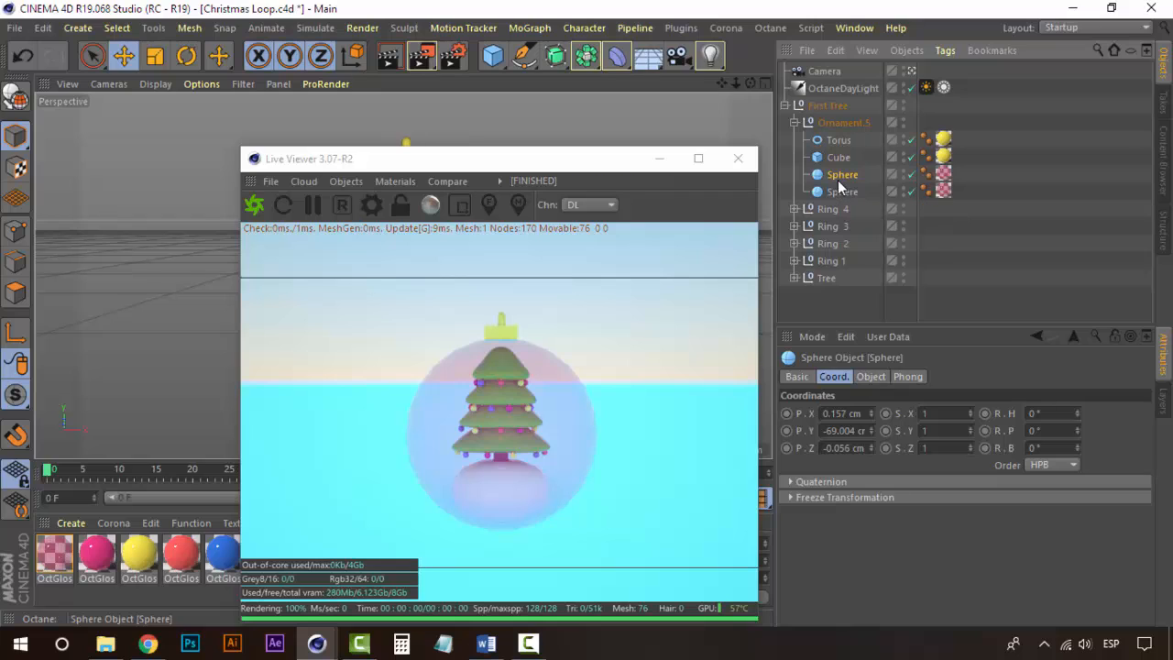
- Reduce the radius of the duplicated Sphere to 93 cm so that it forms an inner shell
left_click_drag(543, 167, 556, 167)
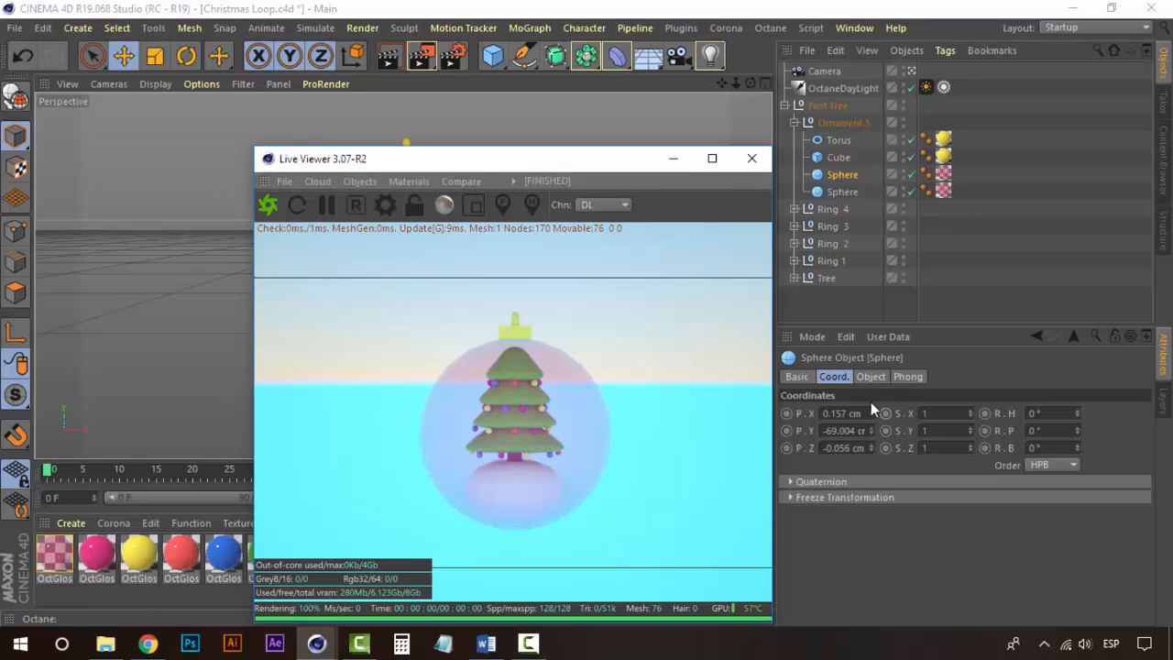
left_click(871, 377)
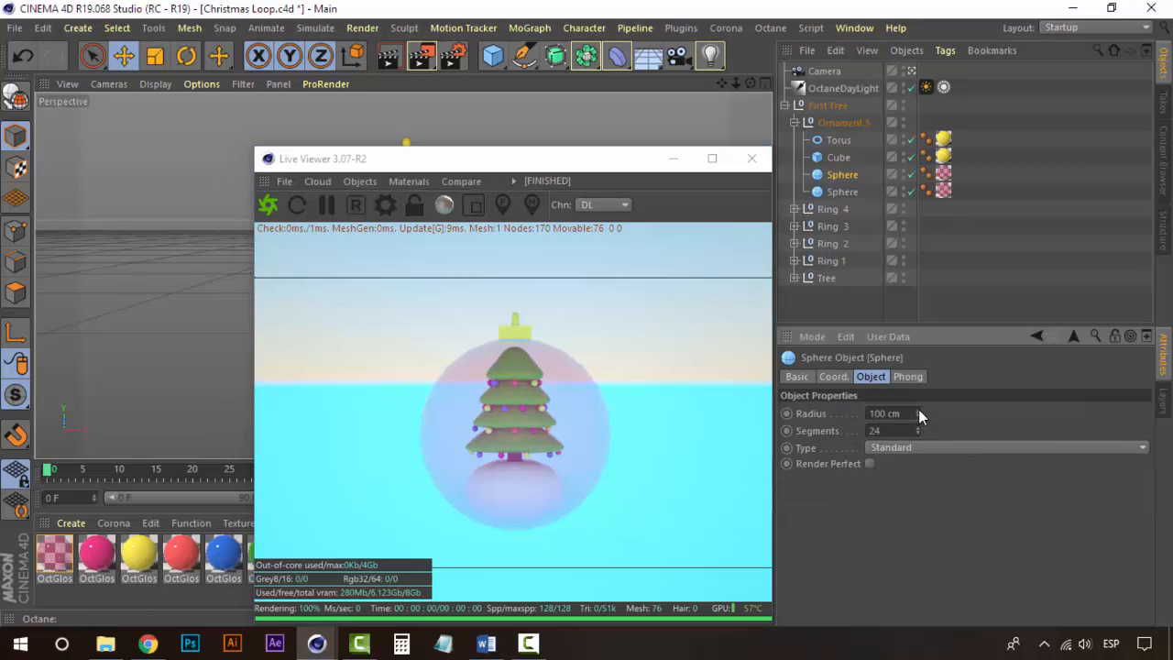
left_click_drag(919, 410, 918, 415)
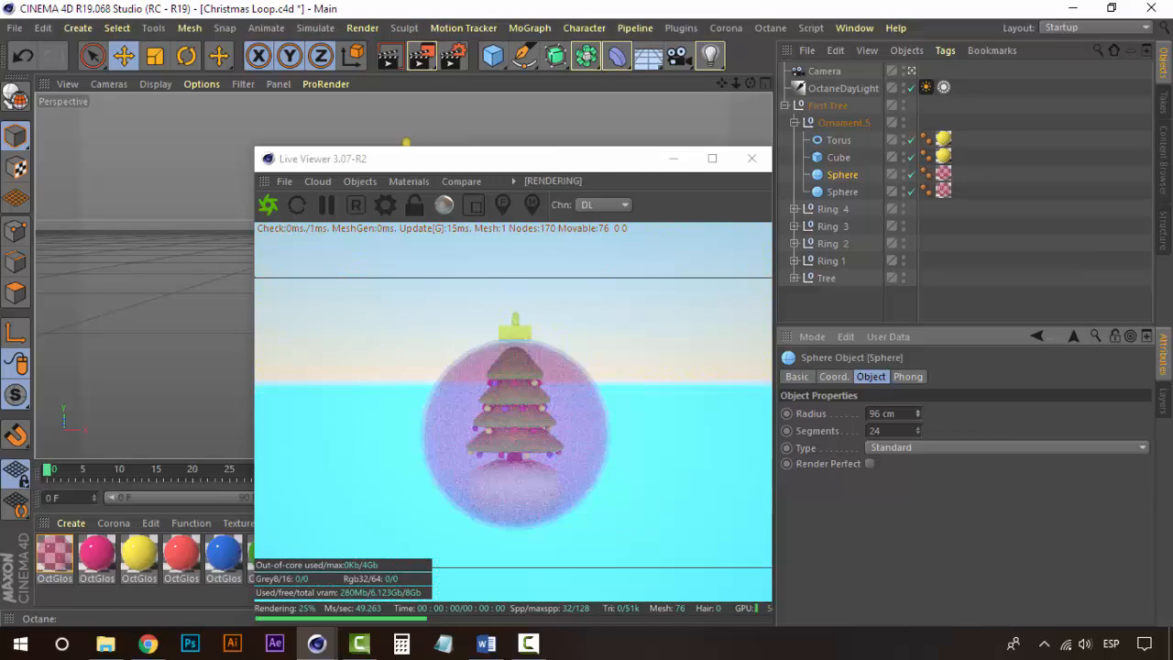
left_click(918, 417)
left_click(919, 417)
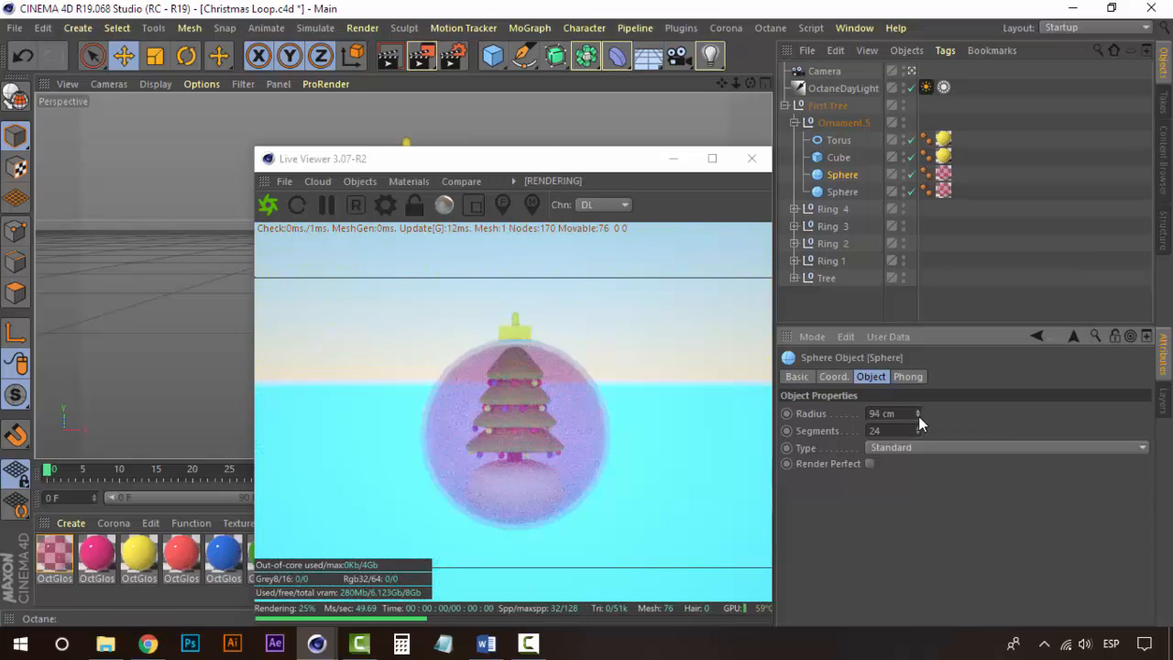
left_click(918, 416)
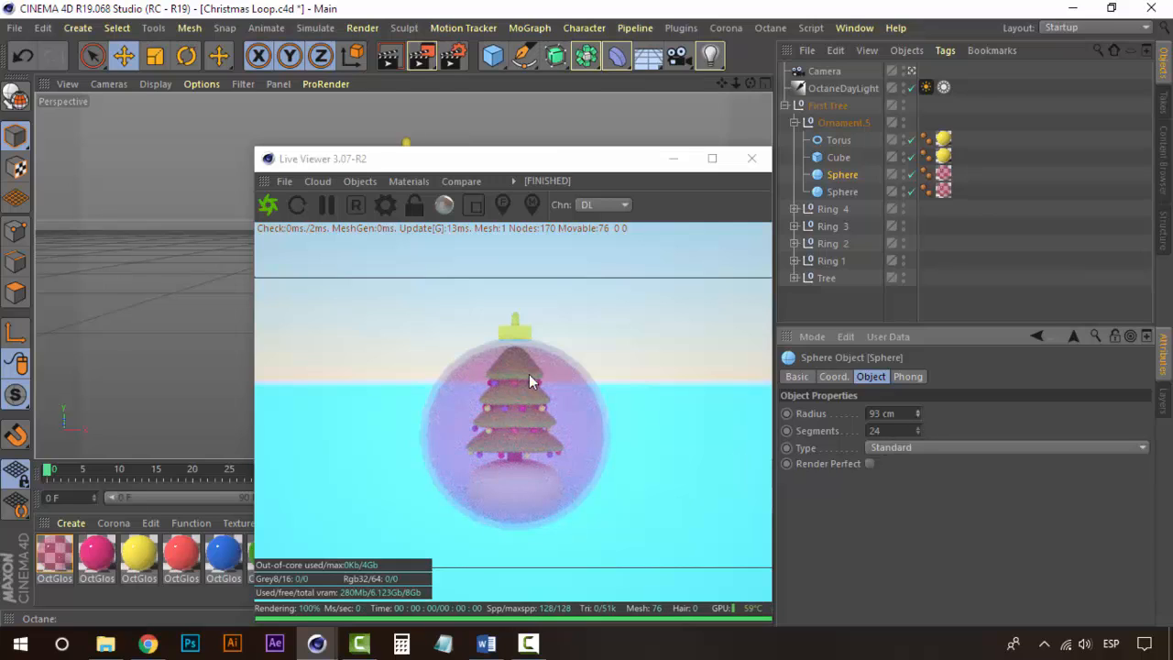
- Lower the Opacity float of the translucent pink material to 0.1875 and close the material's settings
double_click(57, 557)
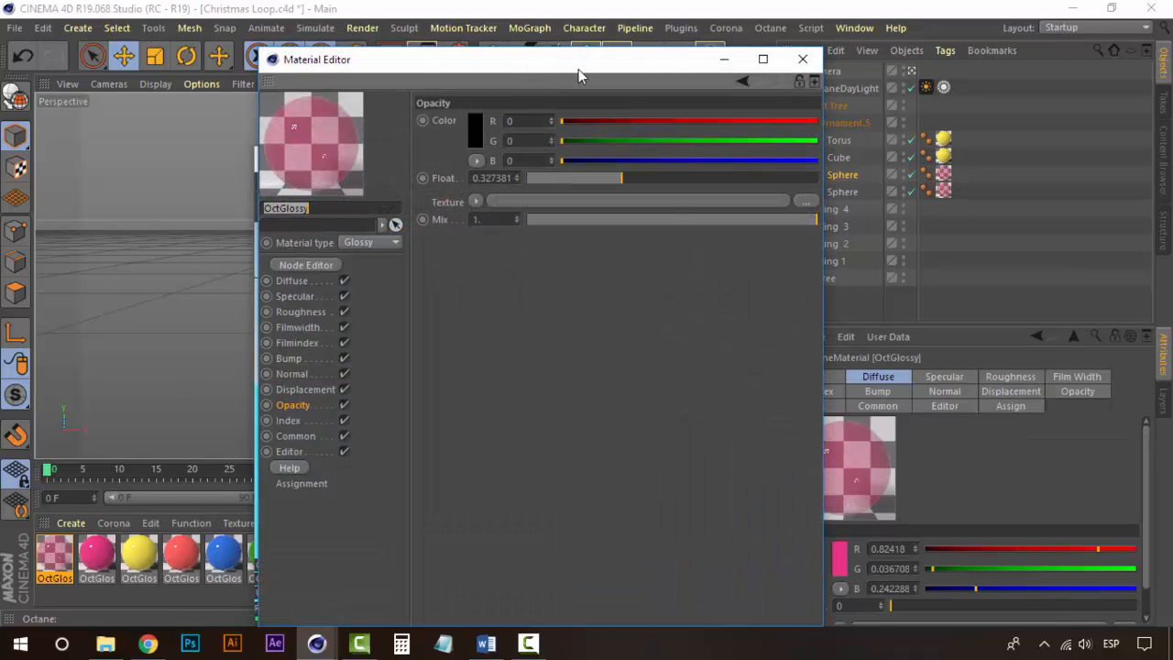
left_click_drag(578, 68, 1005, 112)
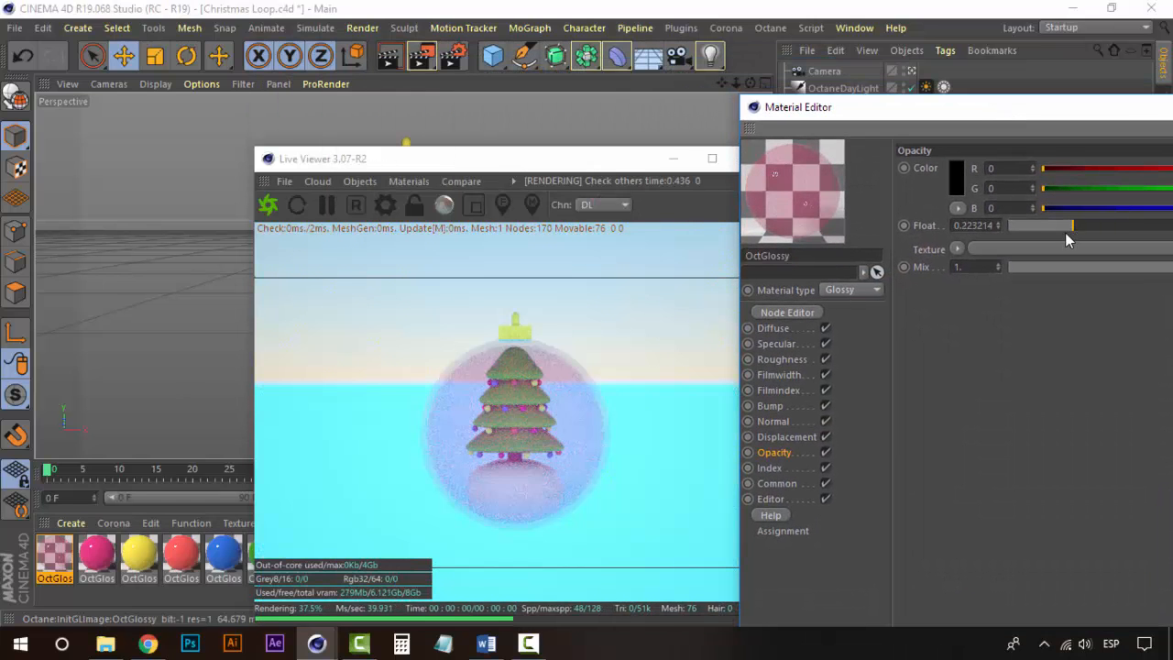
left_click_drag(1073, 230, 1063, 233)
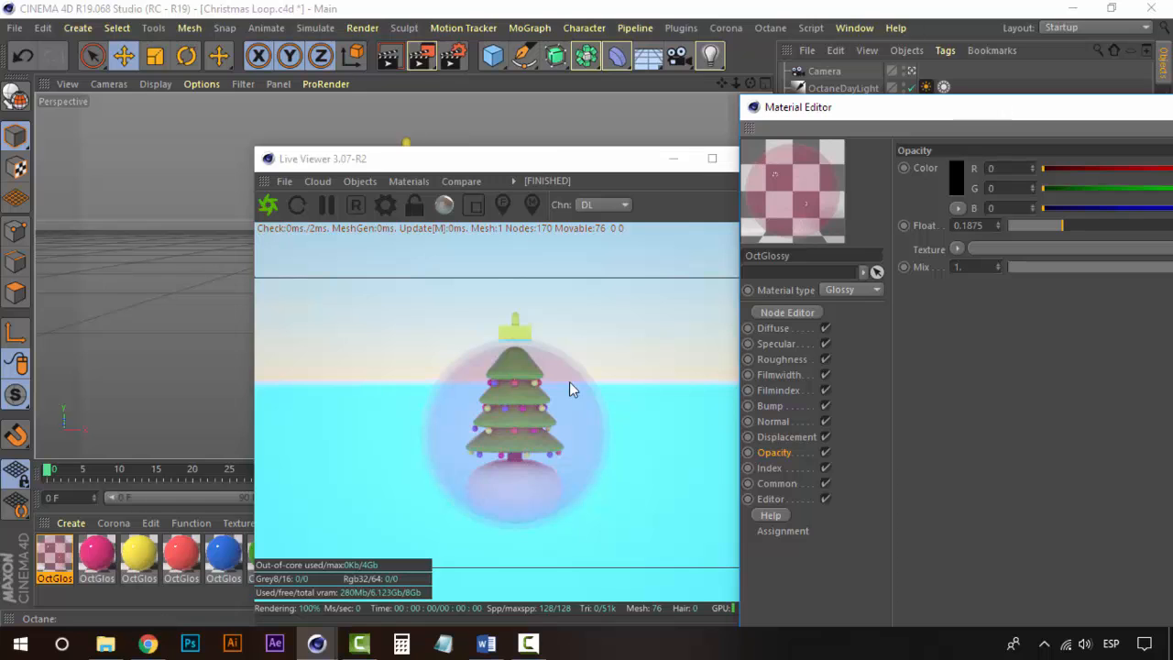
left_click_drag(942, 109, 357, 118)
left_click(700, 113)
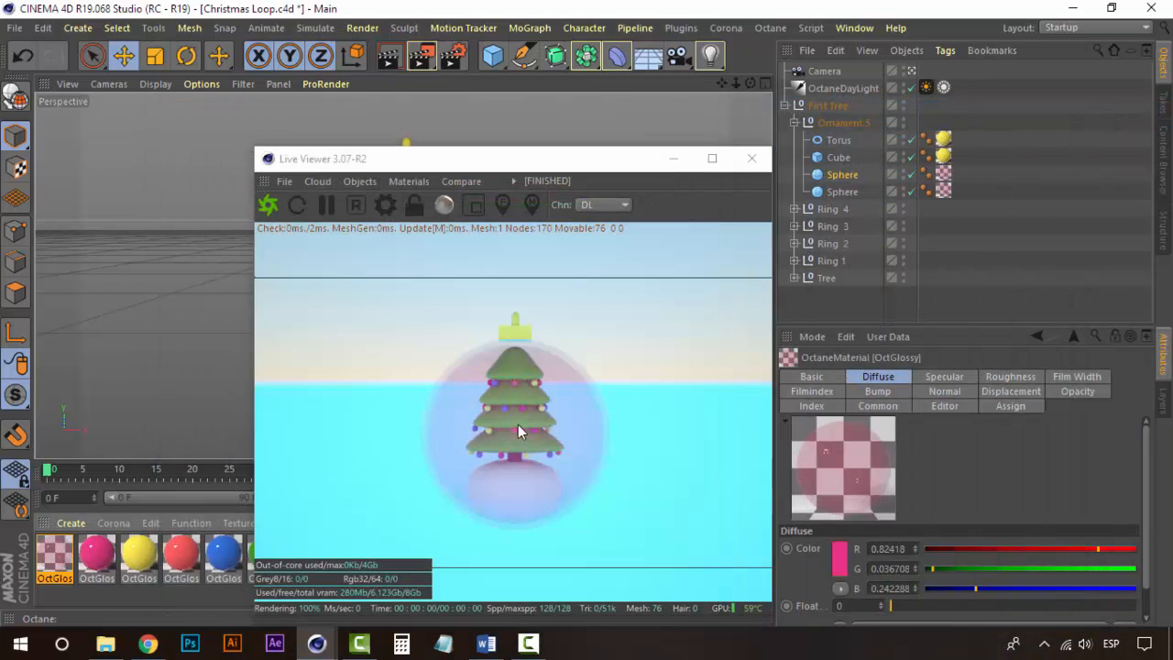
- Increase the inner Sphere's radius to 95 cm
left_click(852, 178)
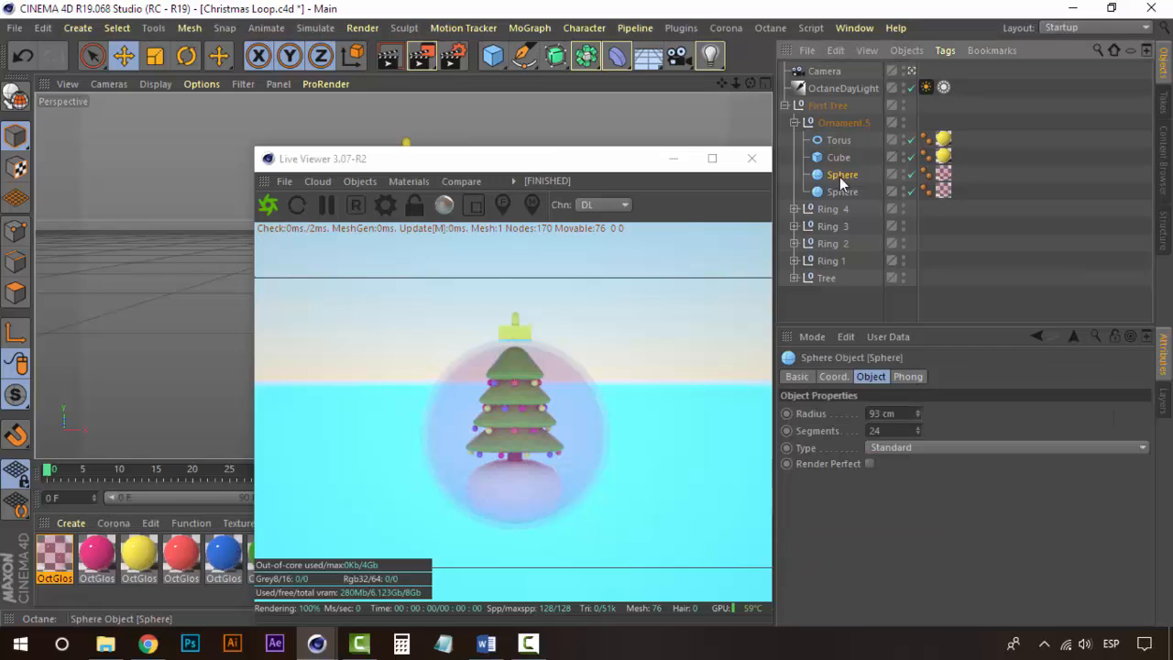
left_click(919, 410)
left_click(919, 410)
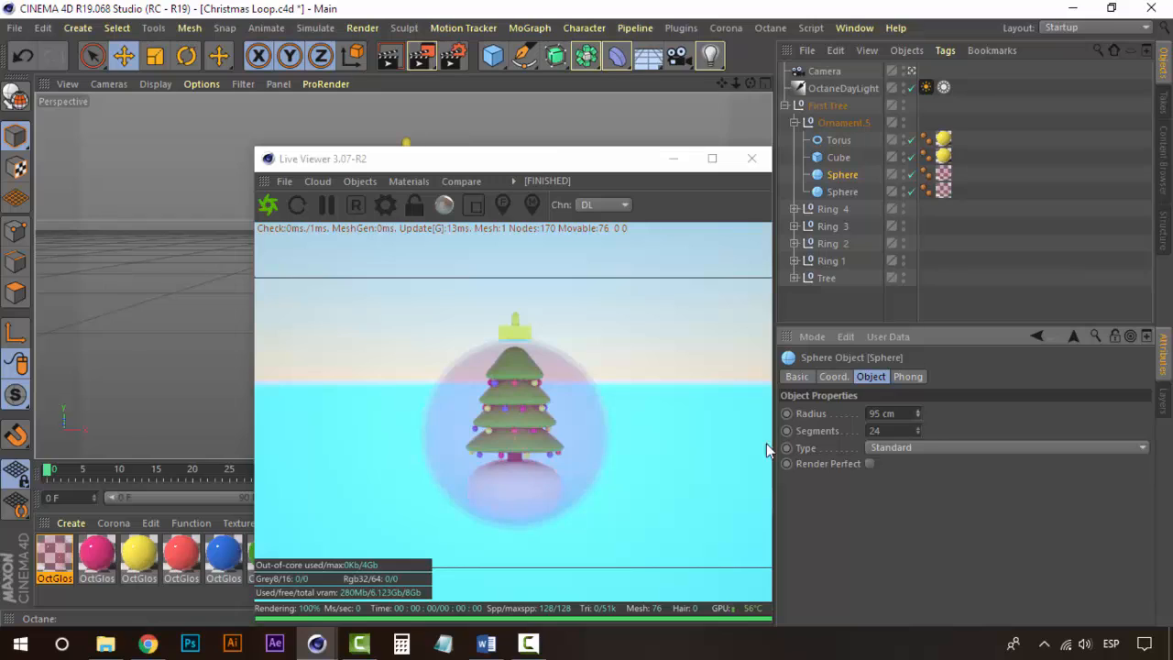
- Widen the white base Cube in Tree's Subdivision Surface.5 to an X scale of 1.23 and refresh the Octane preview
left_click(843, 291)
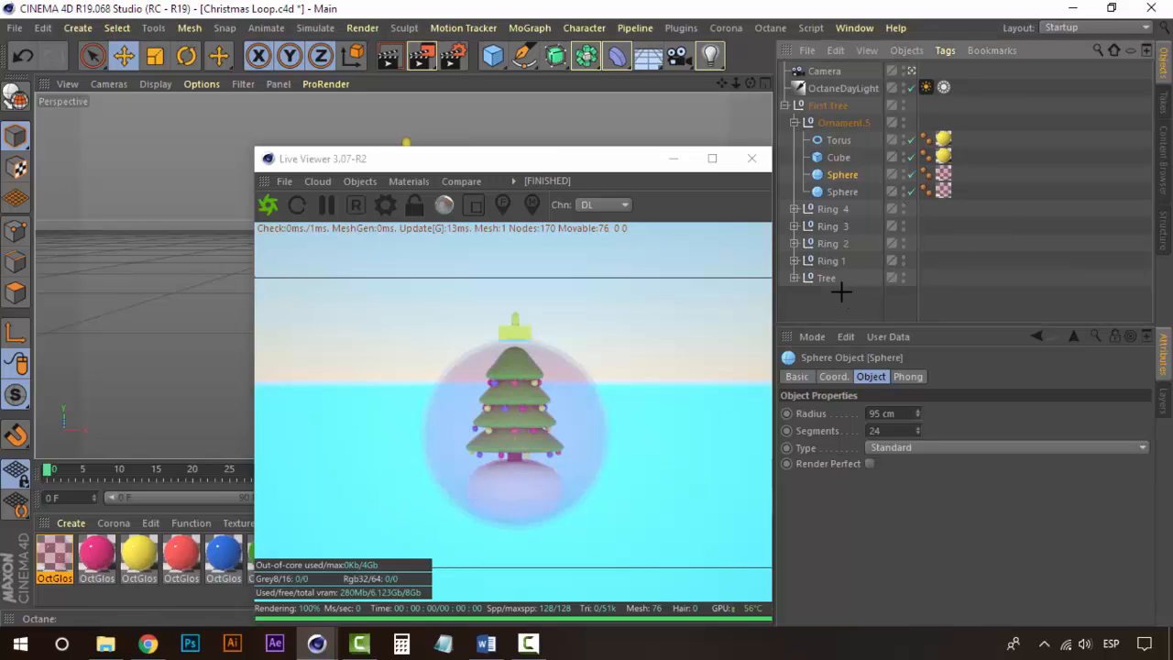
left_click(795, 122)
left_click(794, 209)
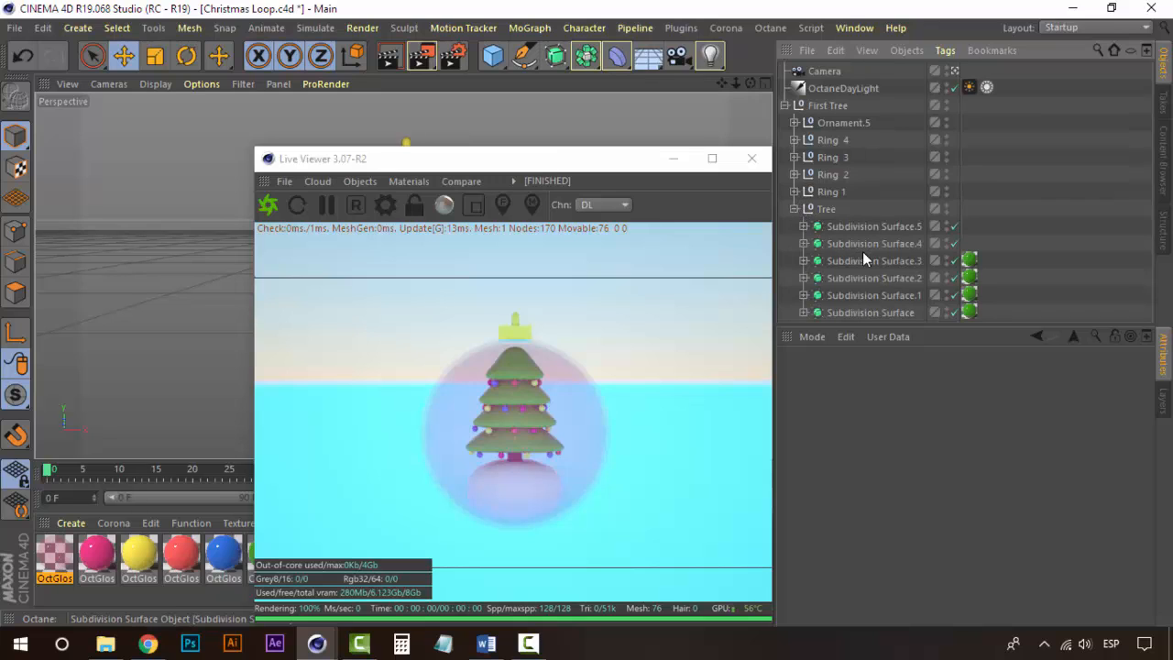
left_click(868, 228)
left_click(804, 226)
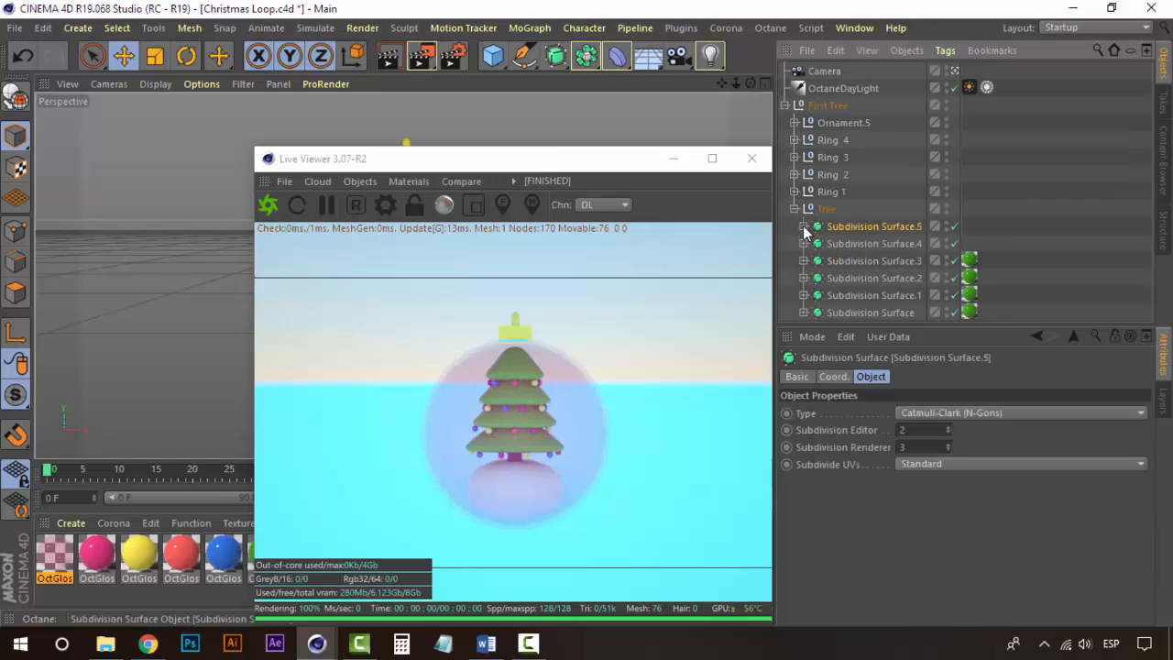
left_click(845, 243)
left_click_drag(488, 161, 425, 120)
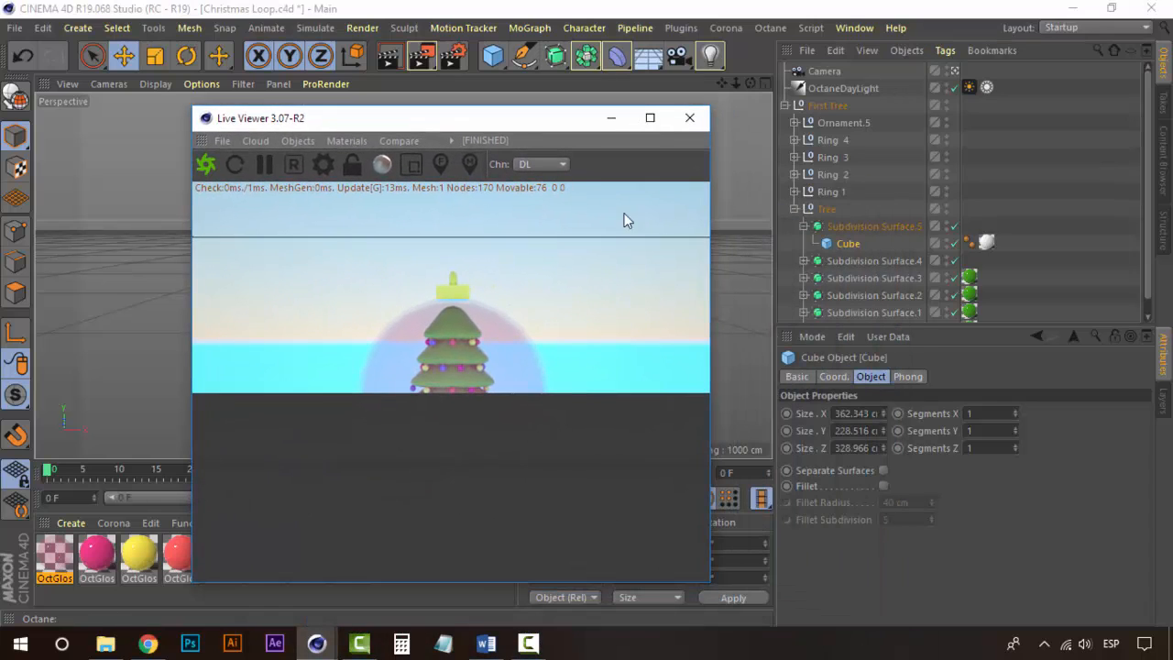
left_click(839, 377)
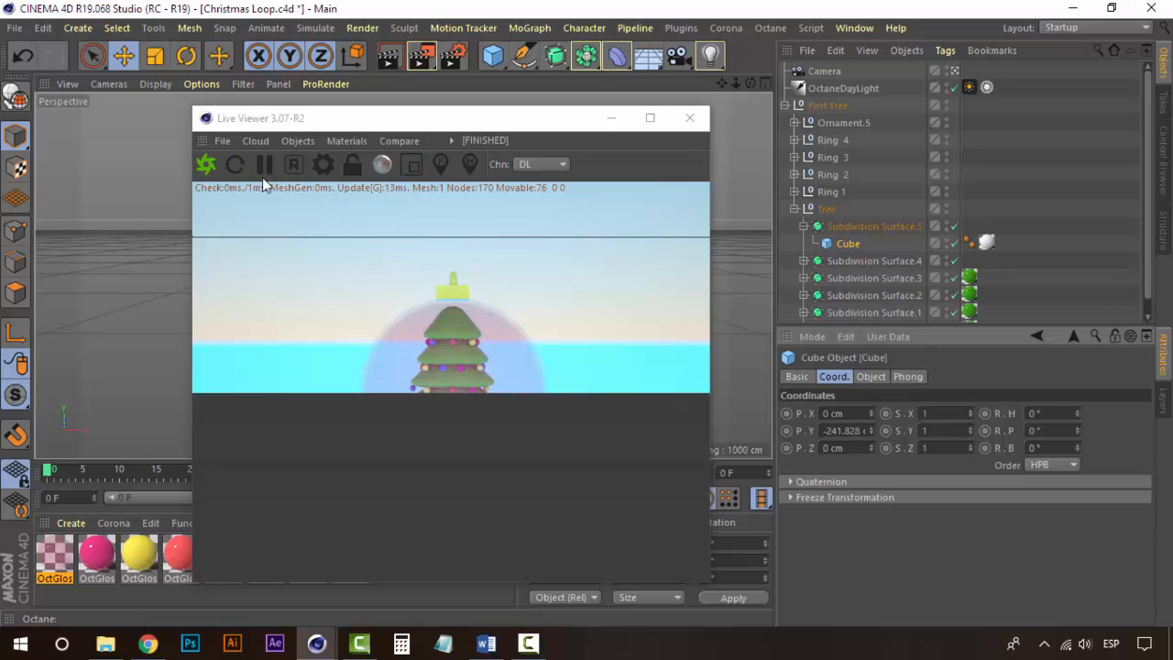
left_click(234, 165)
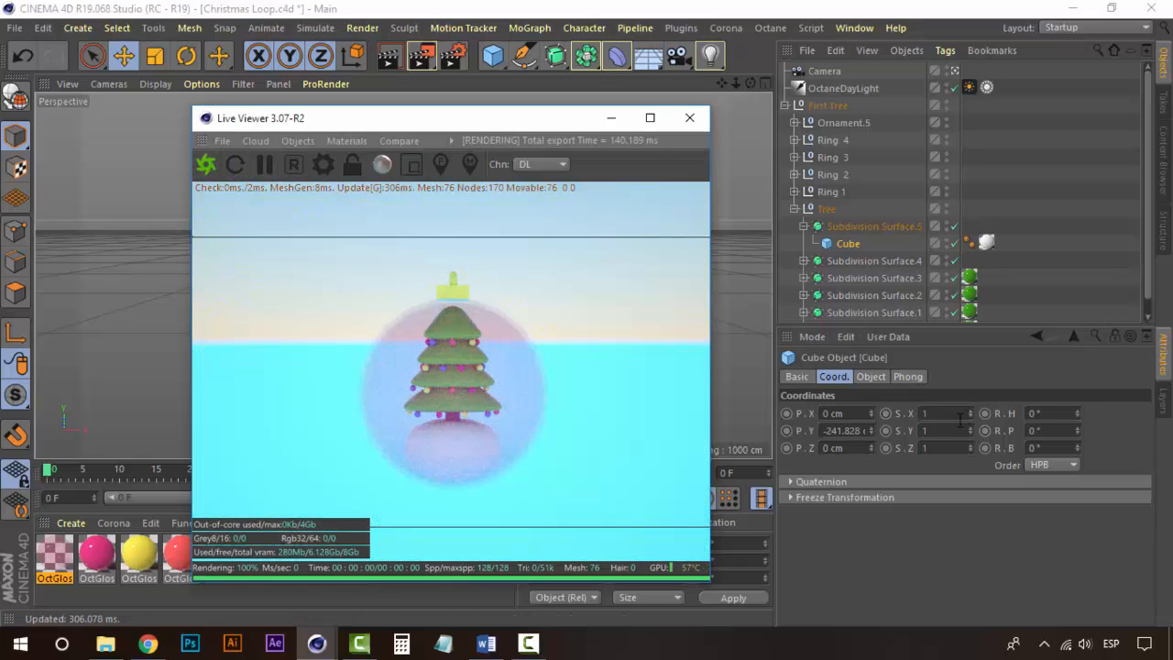
left_click_drag(969, 412, 968, 418)
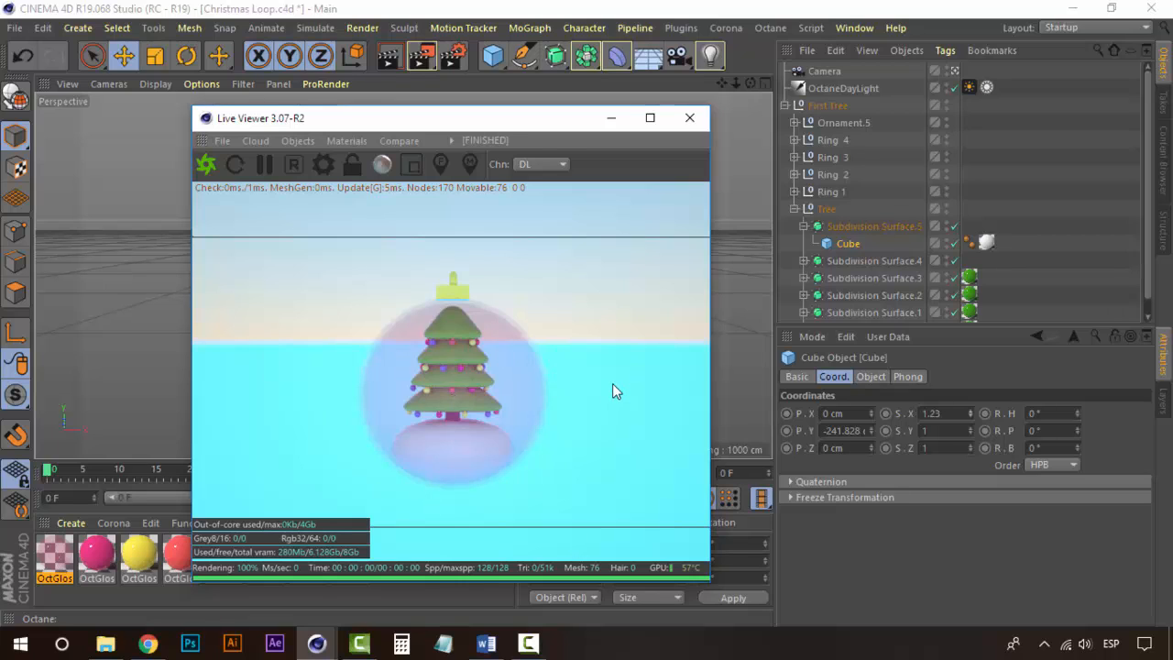
- Collapse the Tree and First Tree hierarchies, leaving First Tree selected, and minimize the Live Viewer
left_click(793, 209)
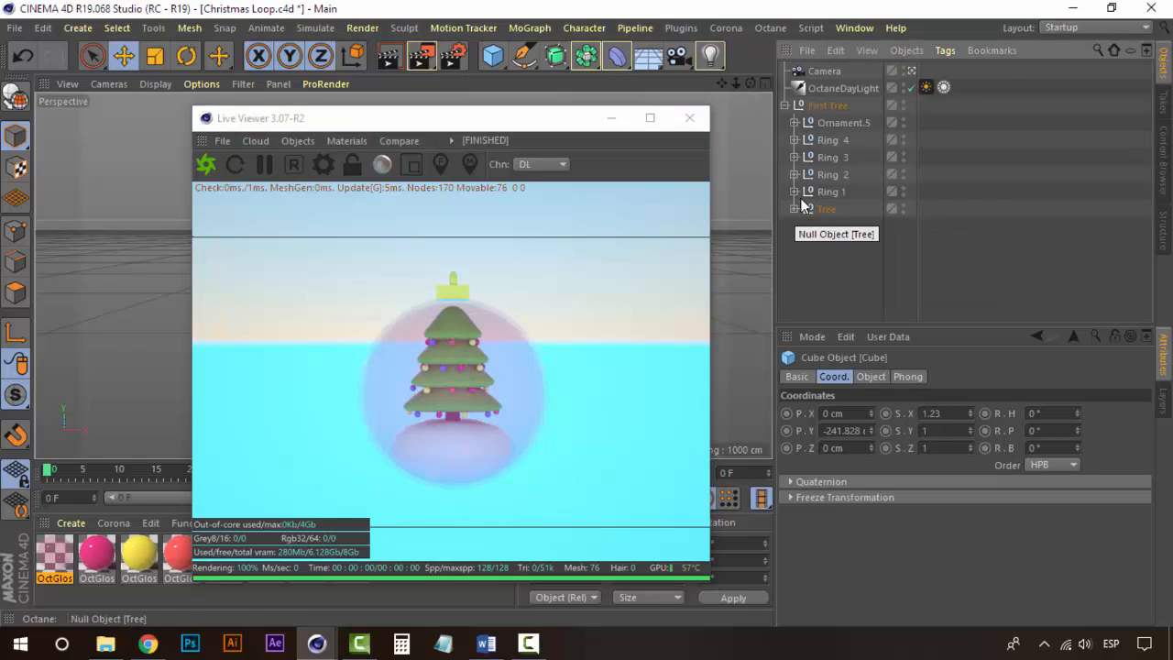
left_click(825, 105)
left_click(785, 105)
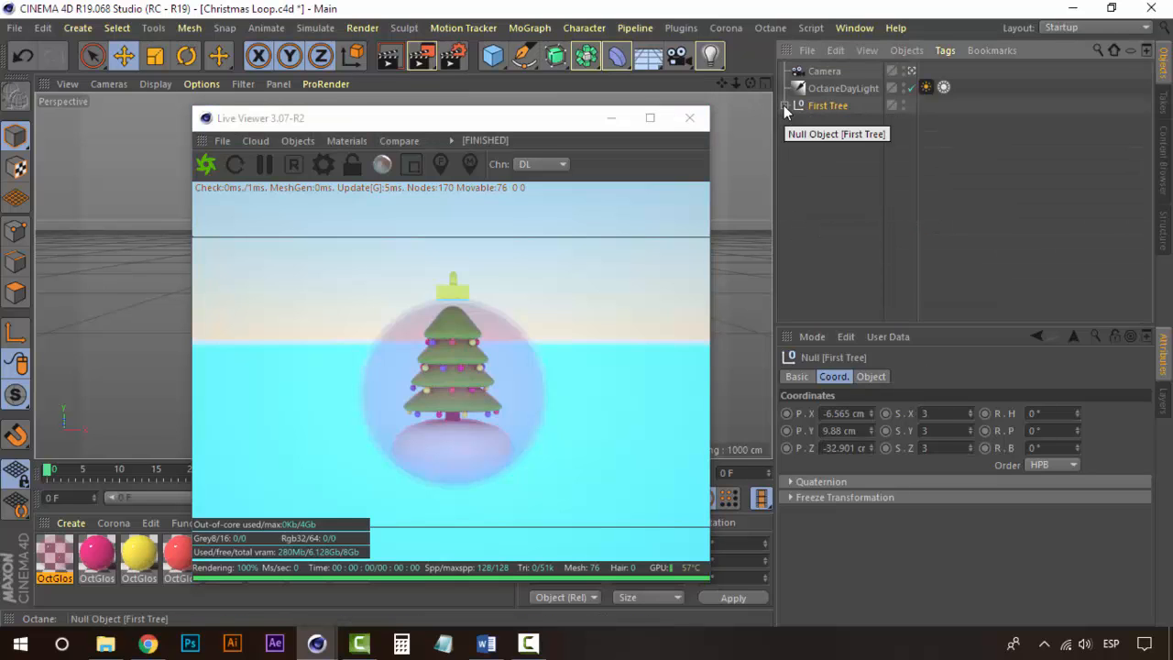
left_click(614, 119)
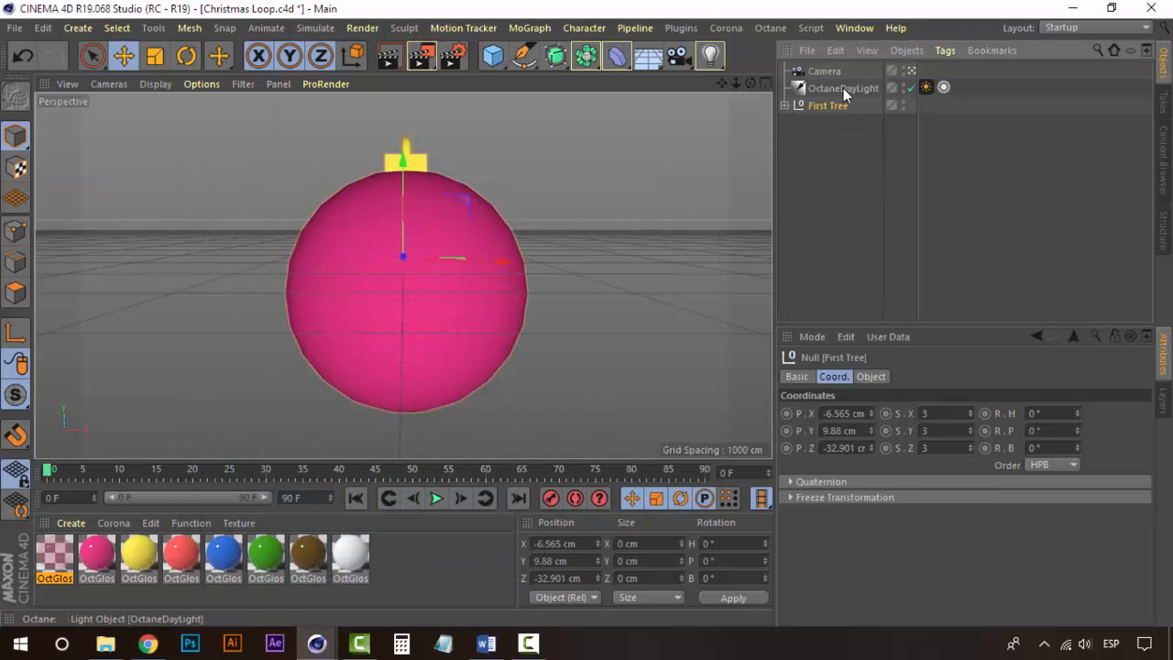
- Hide the large Ornament.5 inside First Tree in the viewport and reselect First Tree
left_click(785, 106)
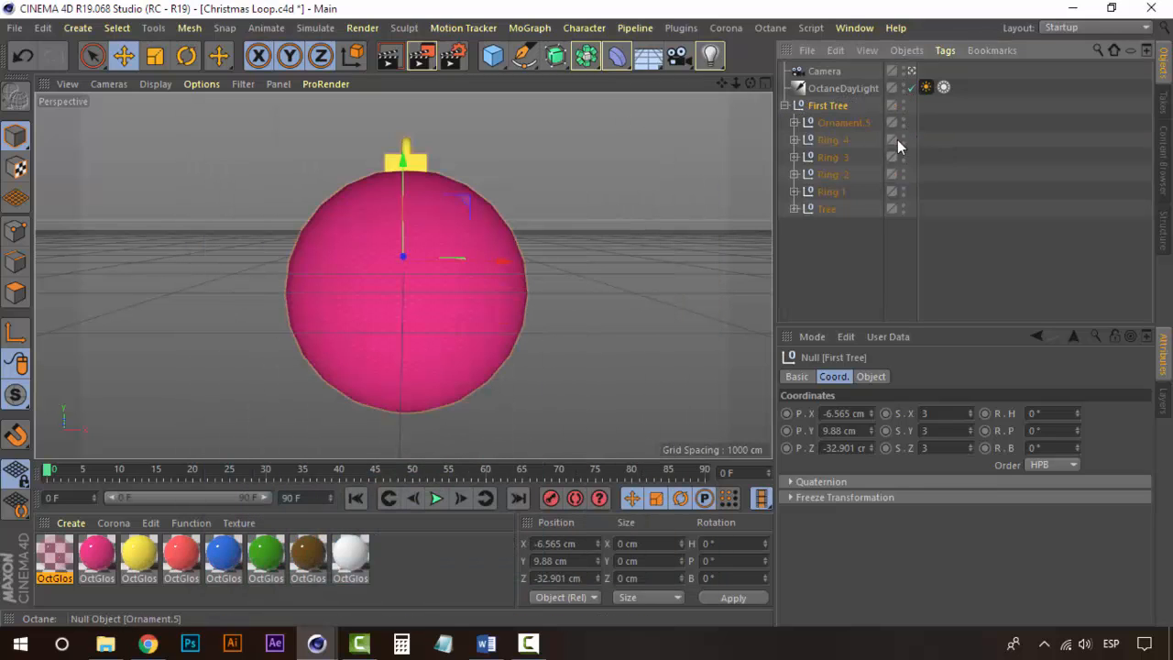
left_click(840, 123)
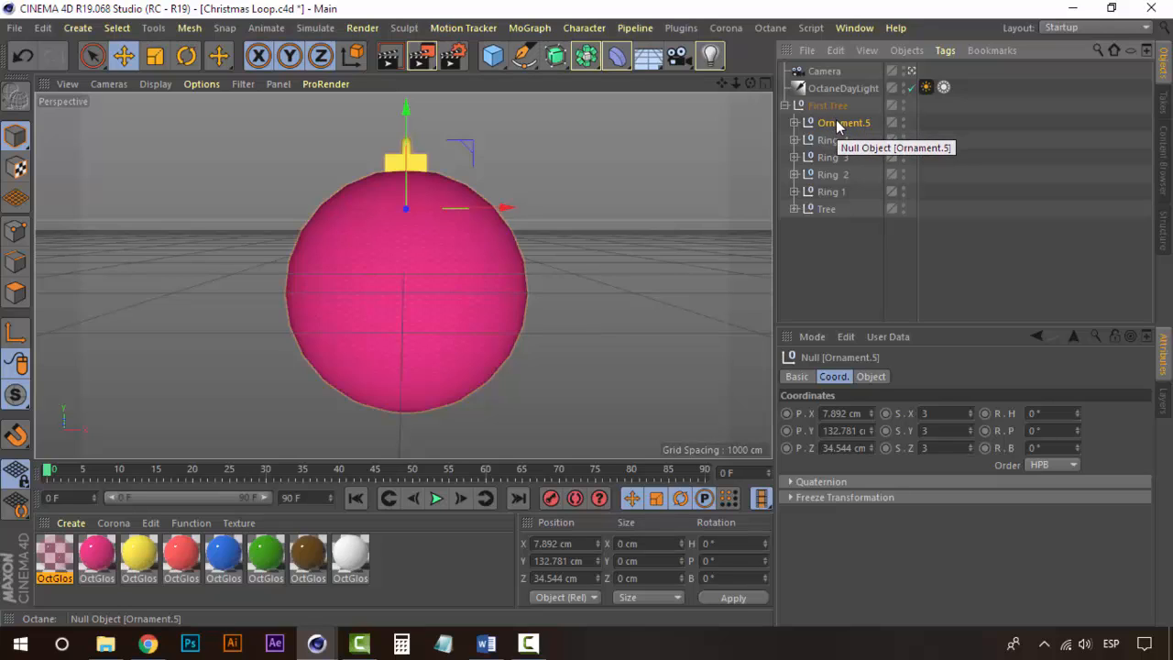
left_click(904, 122)
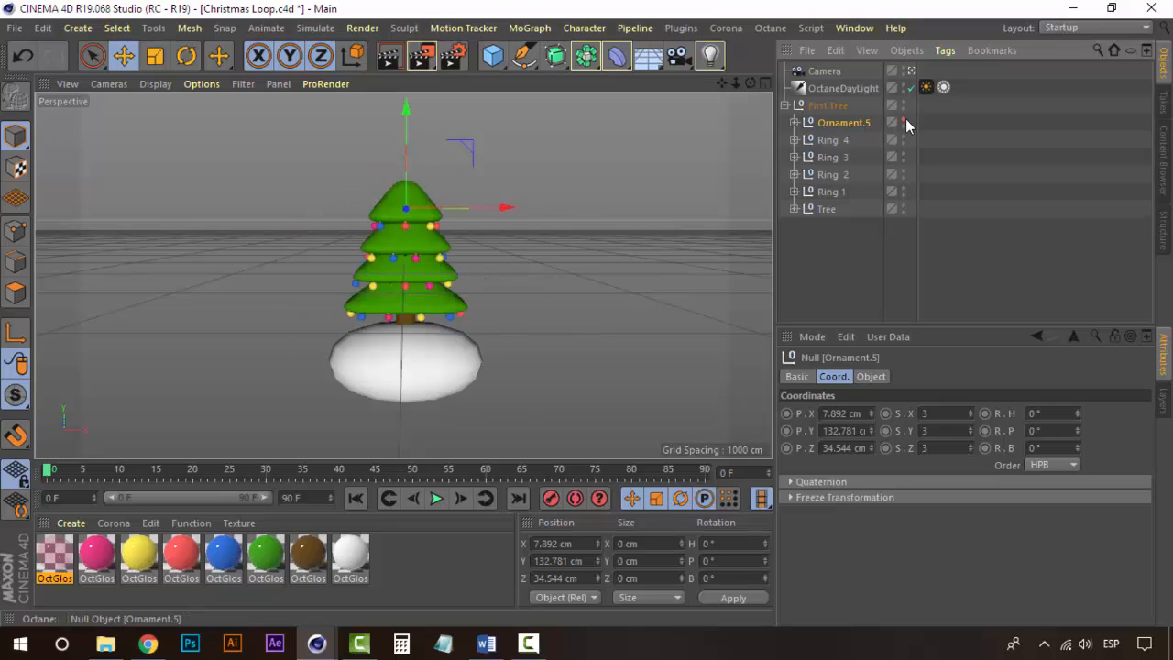
left_click(829, 105)
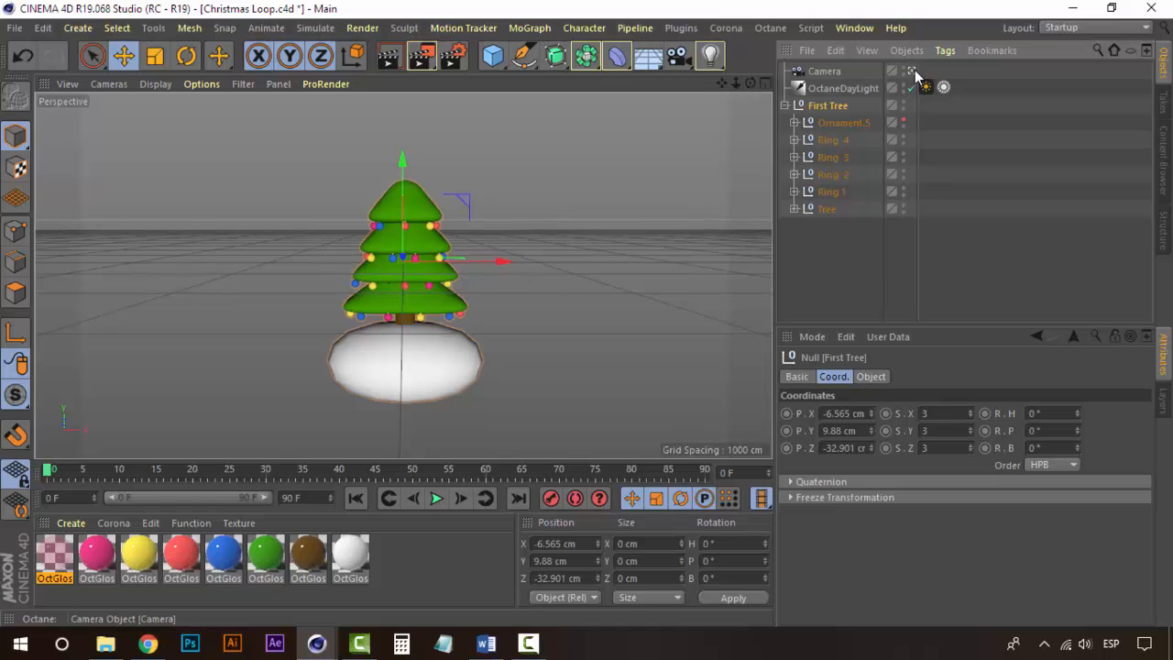
- Leave the camera view and delete Ornament.1, the red front ornament in First Tree's Ring 2
left_click_drag(385, 256, 335, 249, "alt")
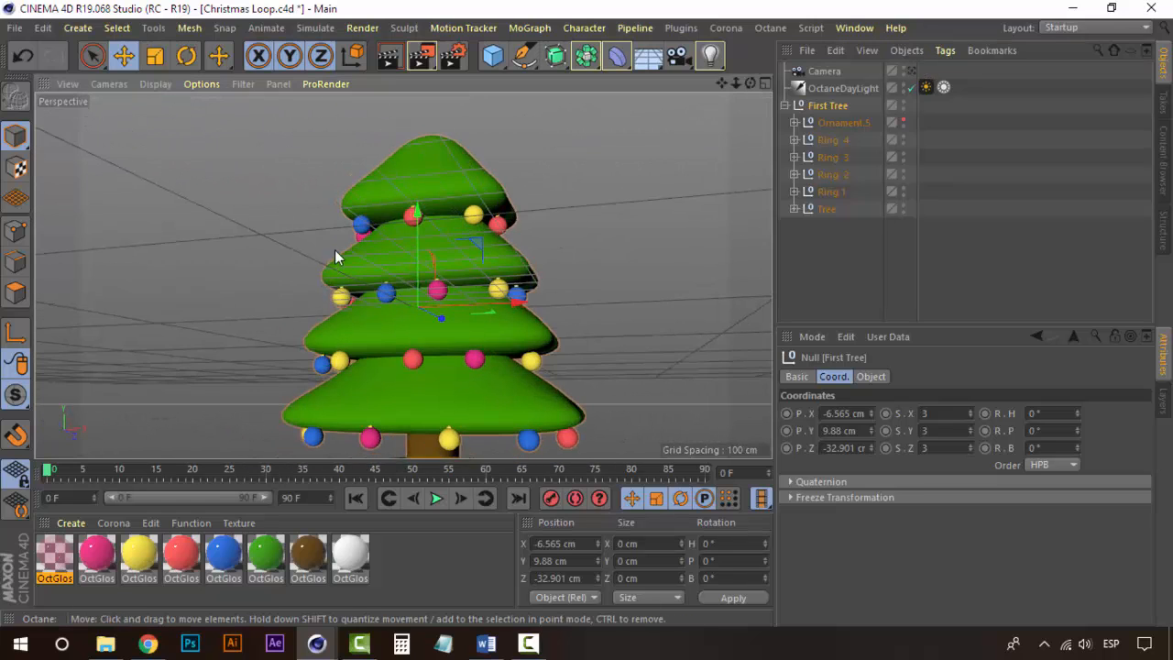
left_click_drag(401, 307, 458, 294, "alt")
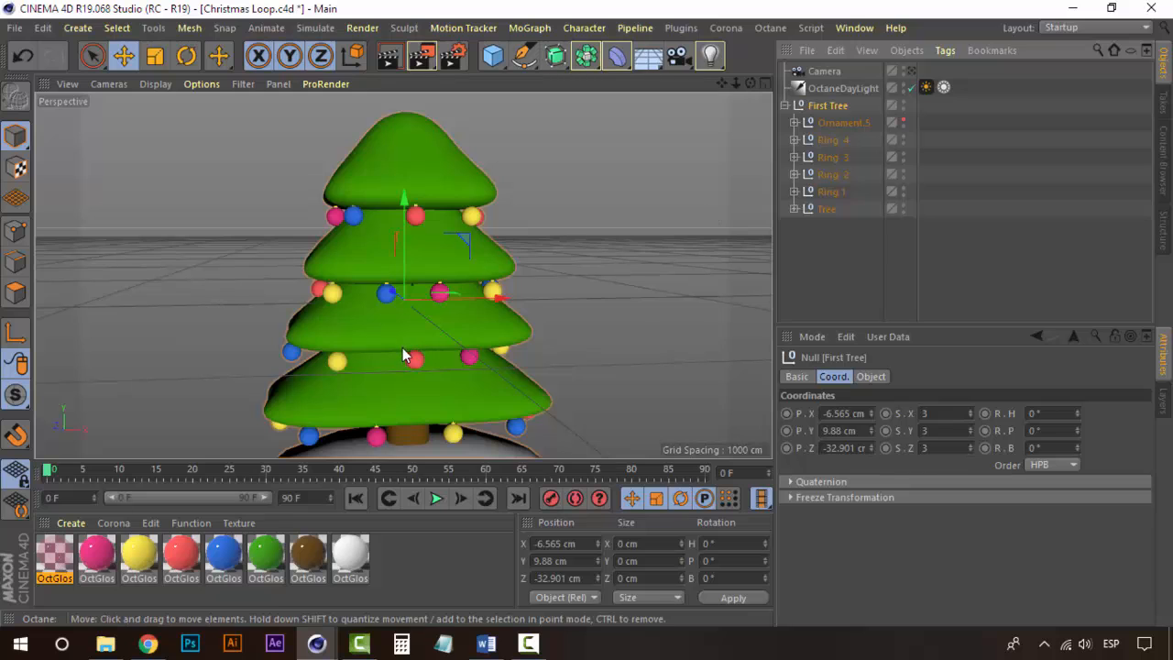
scroll(403, 365, "up", 4)
scroll(406, 369, "up", 4)
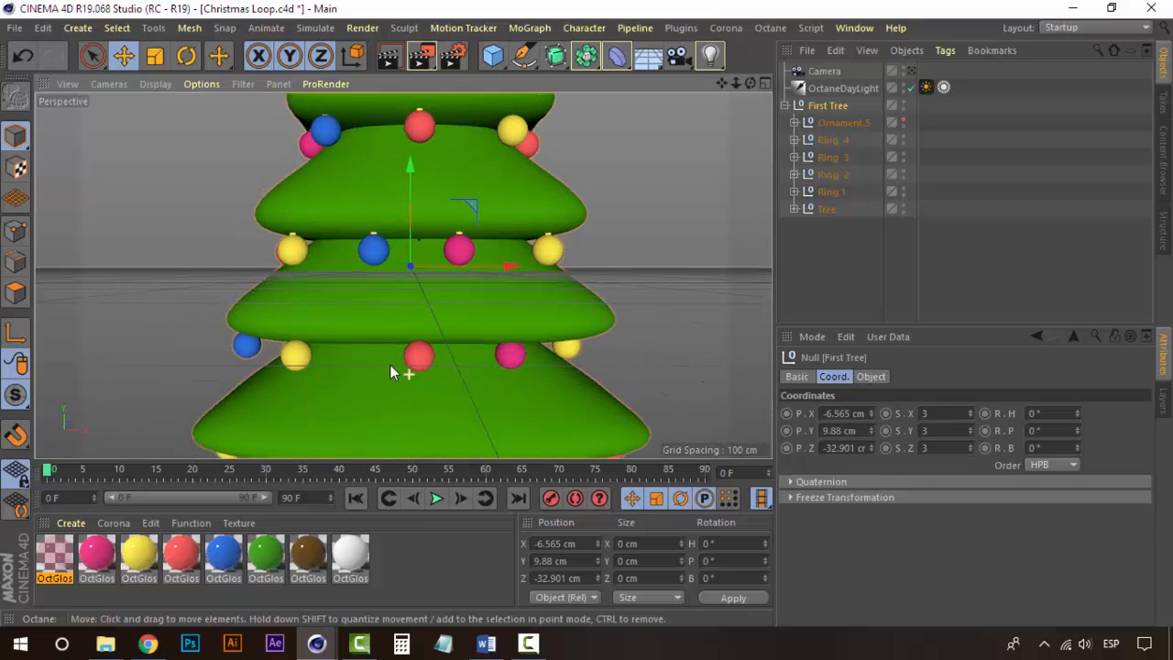
left_click(420, 311)
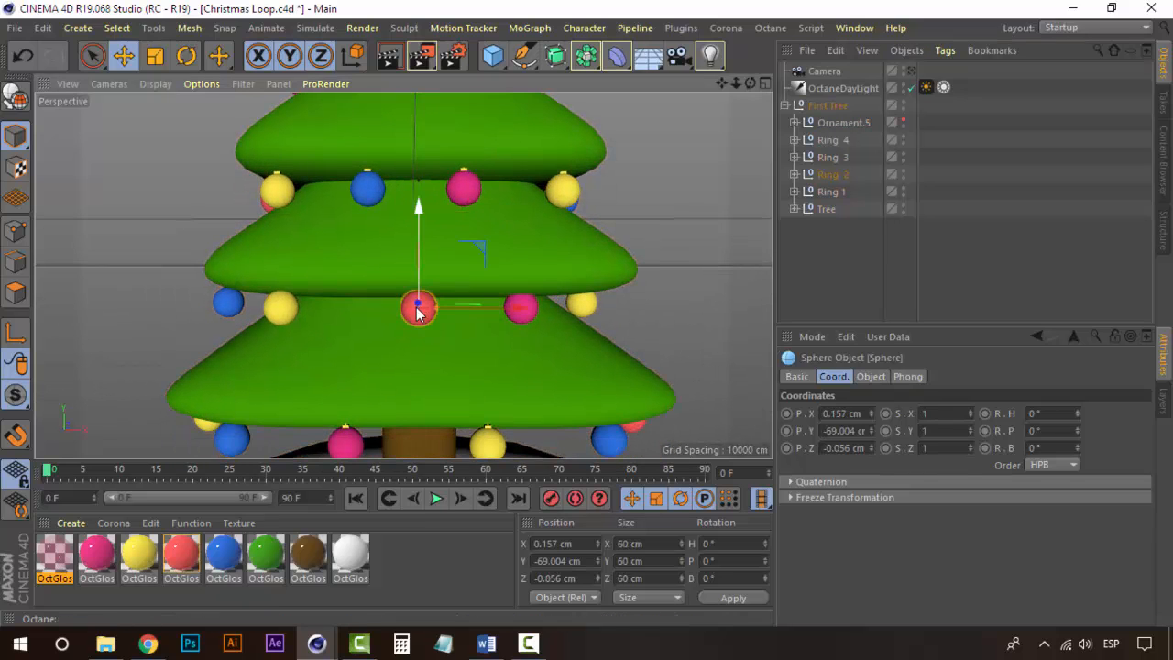
left_click(794, 175)
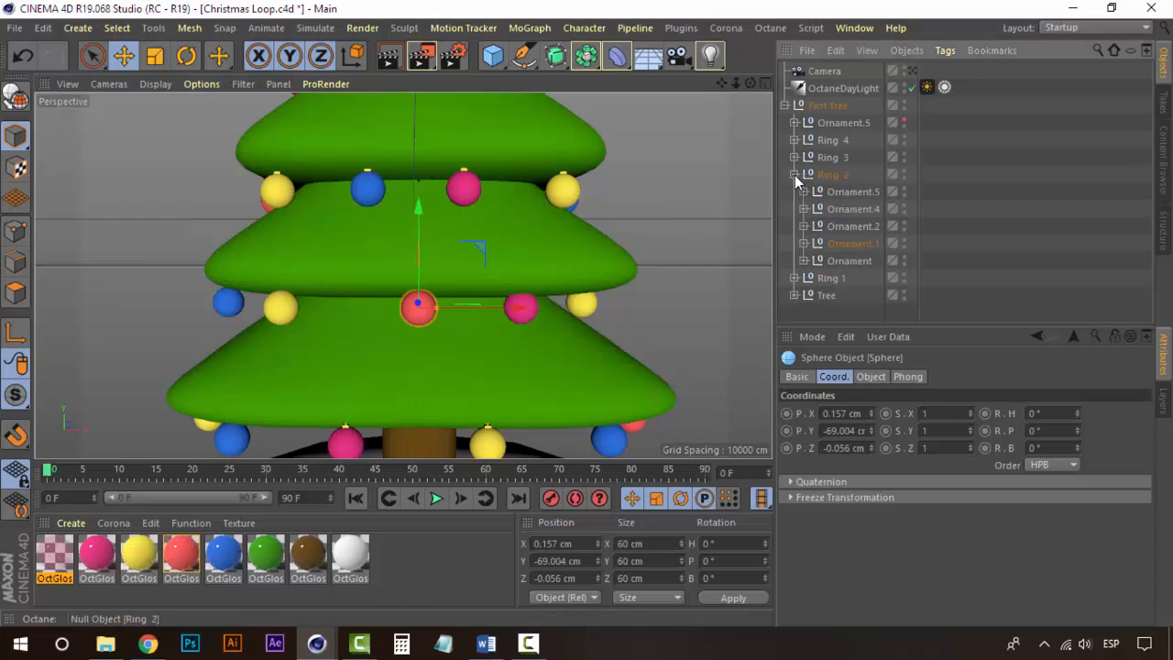
left_click(857, 245)
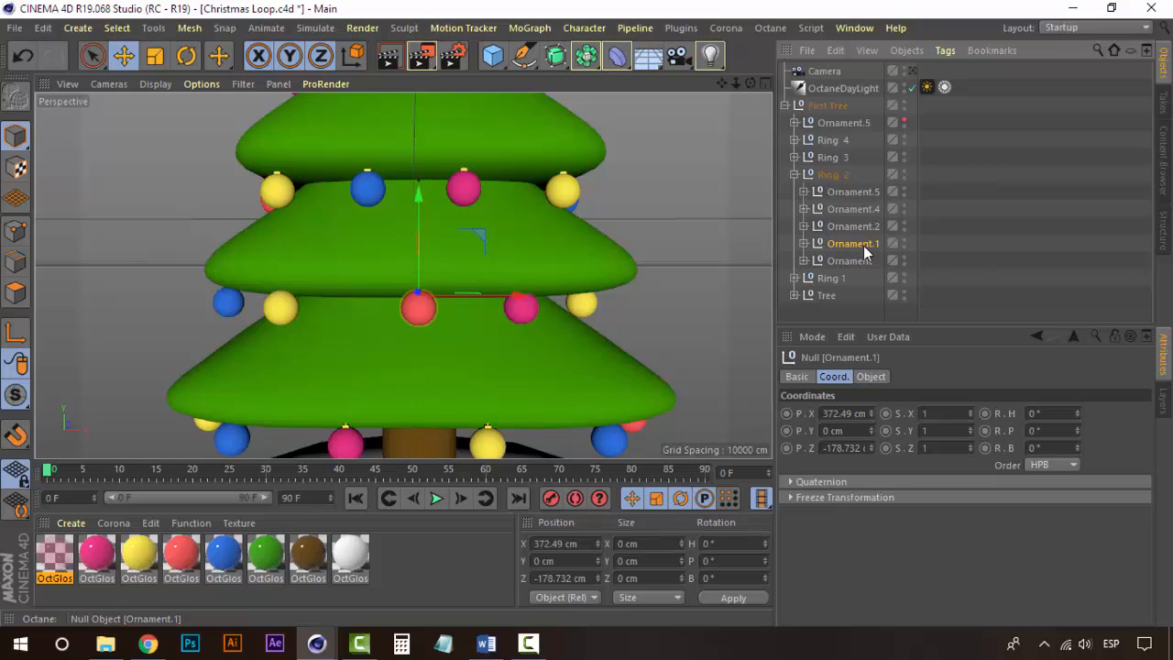
key("Delete")
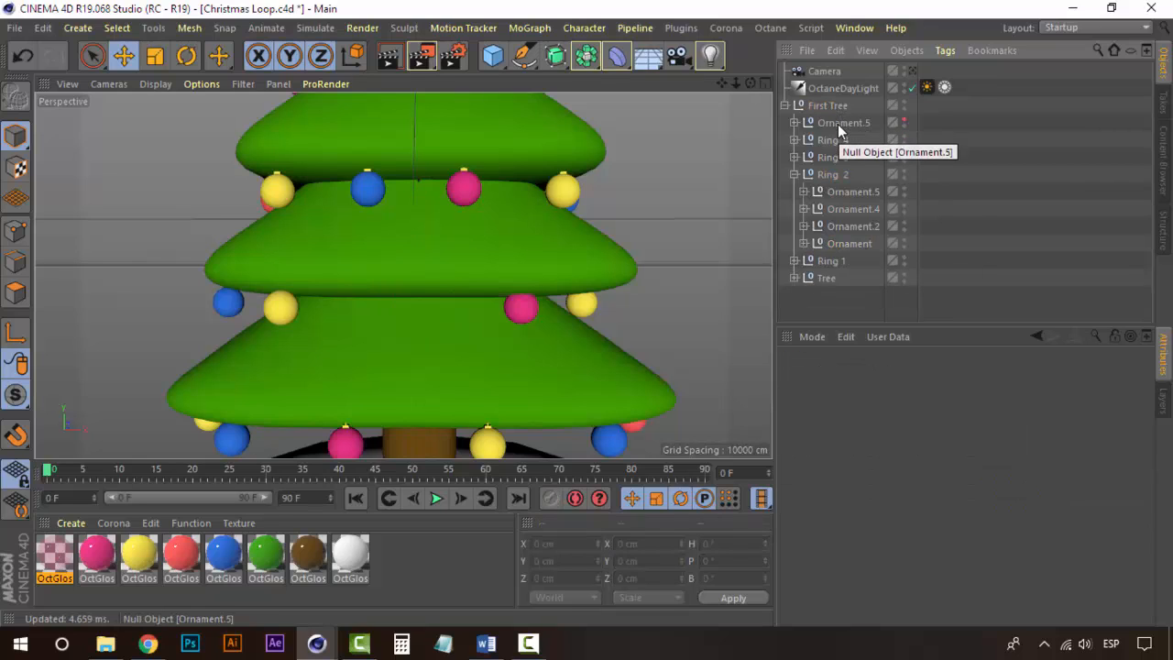
- Collapse First Tree, keeping it selected, and look through the scene Camera again
left_click(837, 126)
left_click(834, 107)
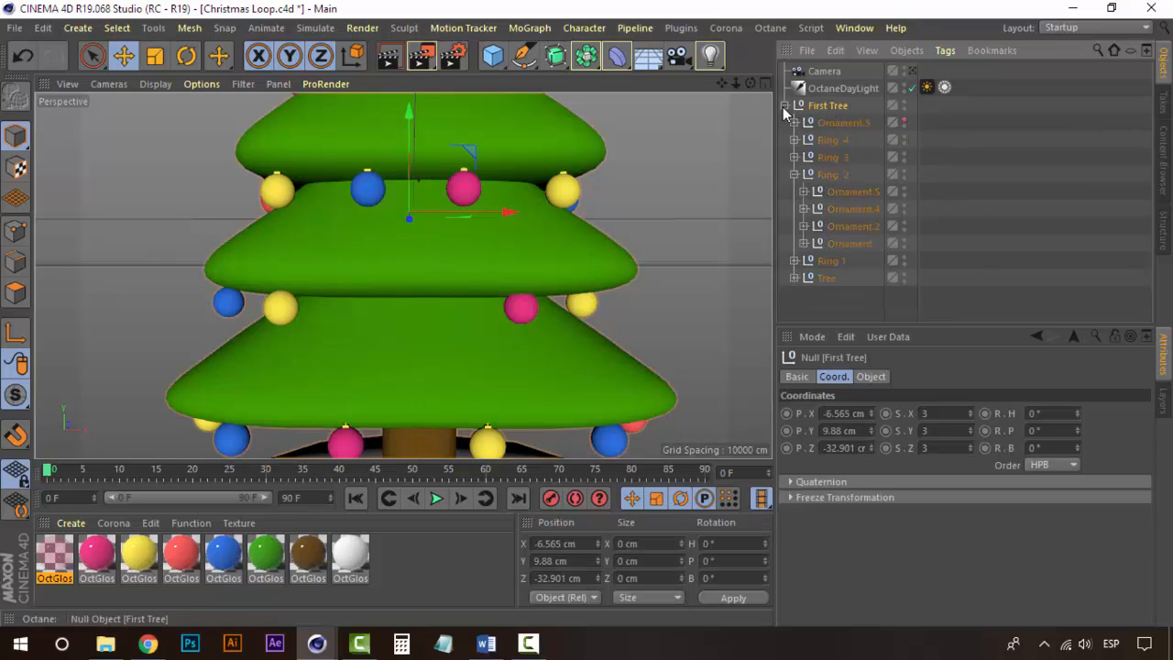
left_click(784, 107)
left_click(912, 71)
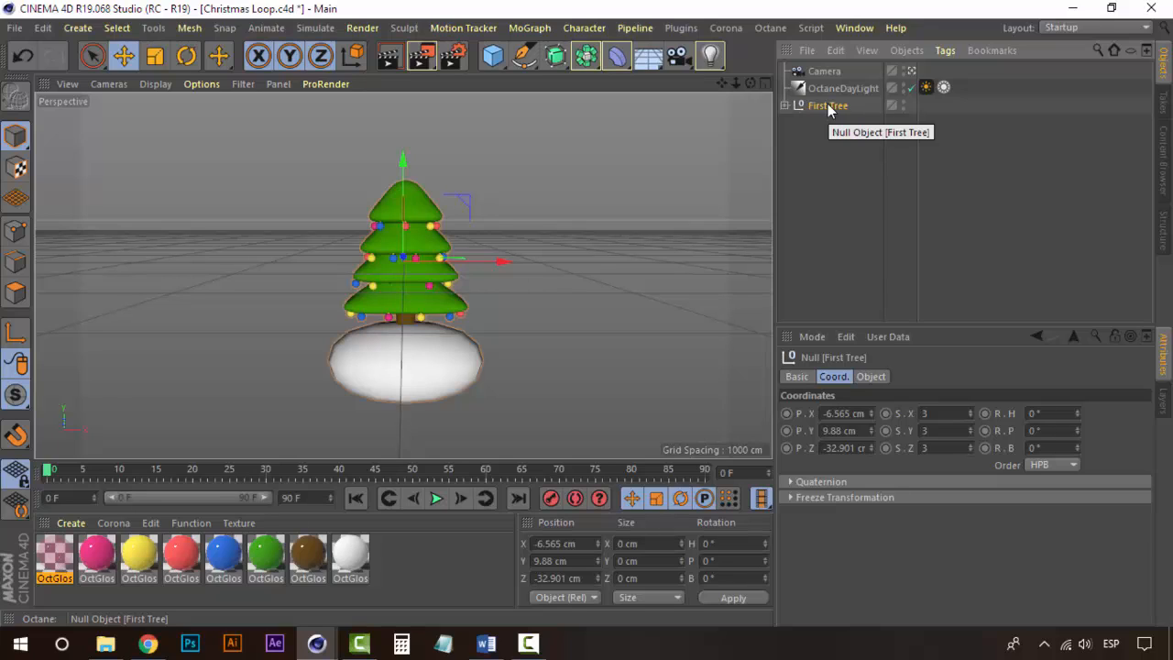
- Duplicate First Tree, place the copy between OctaneDayLight and First Tree, and rename it Second Tree
key("ctrl+c")
key("ctrl+v")
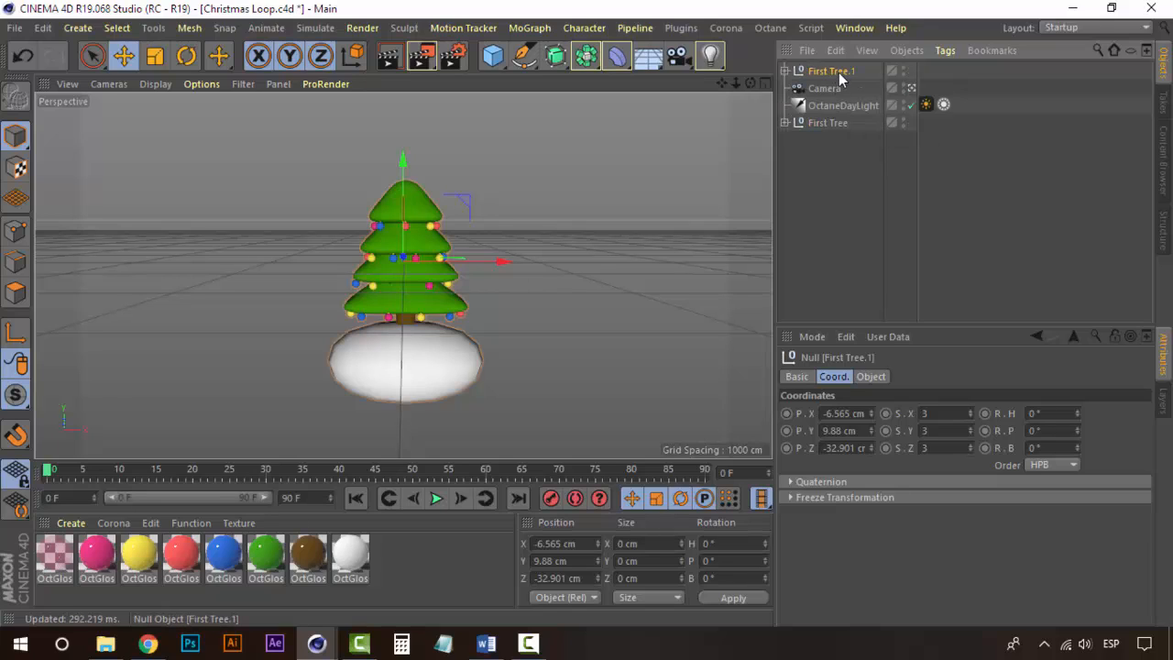
left_click_drag(838, 117, 843, 117)
double_click(843, 108)
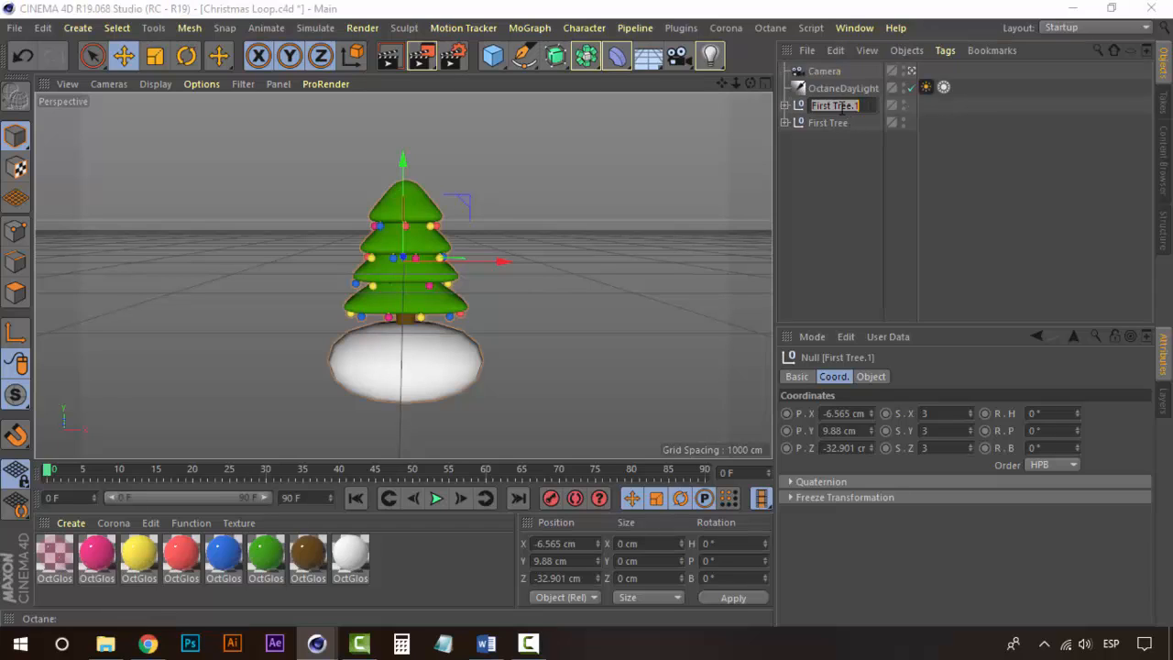
type("Second Tree")
key("Return")
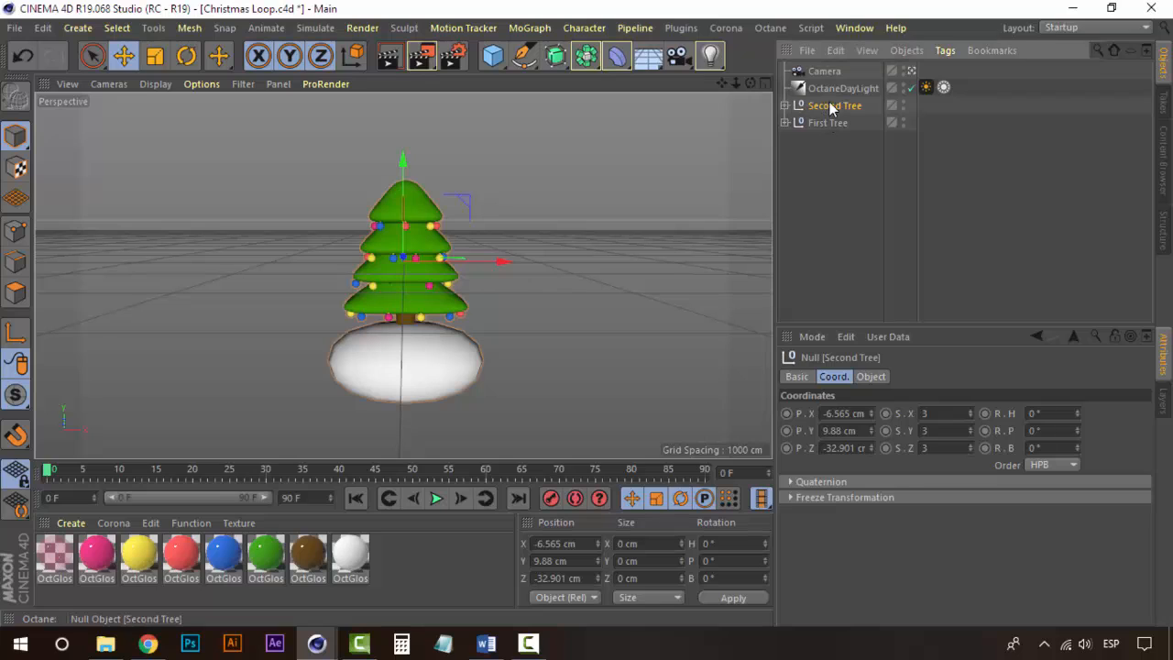
- Make Second Tree's large Ornament.5 visible in the viewport again and collapse the hierarchy
left_click(830, 126)
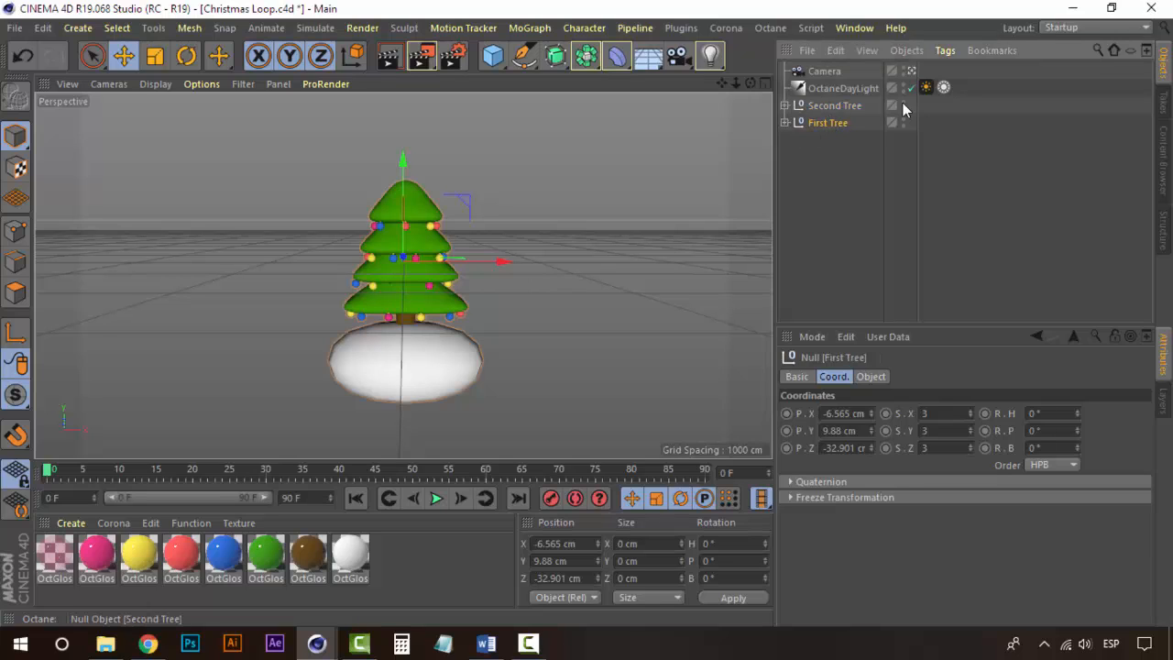
left_click(784, 105)
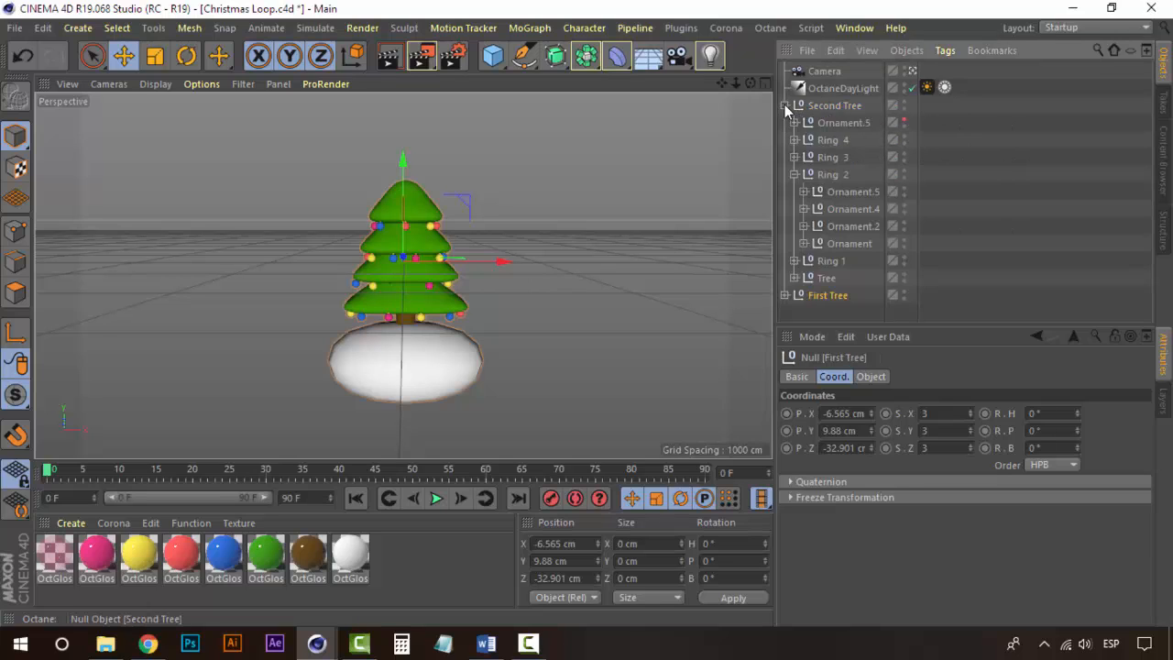
left_click(785, 106)
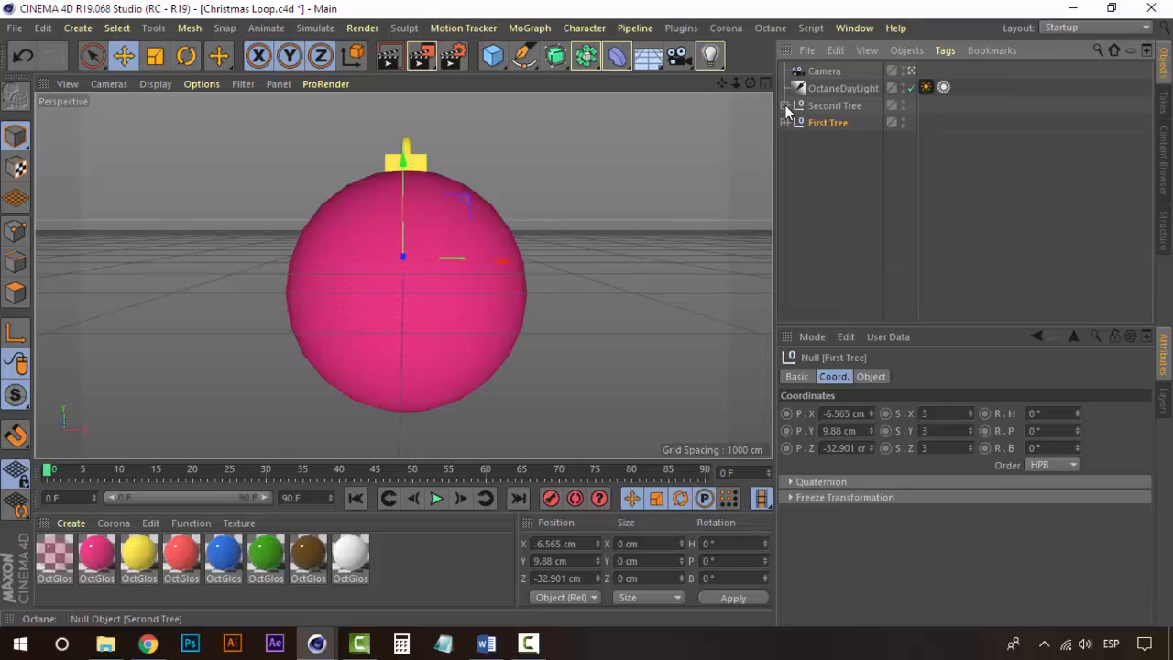
- Set Second Tree's X, Y and Z scale to 1
left_click(828, 105)
left_click(941, 415)
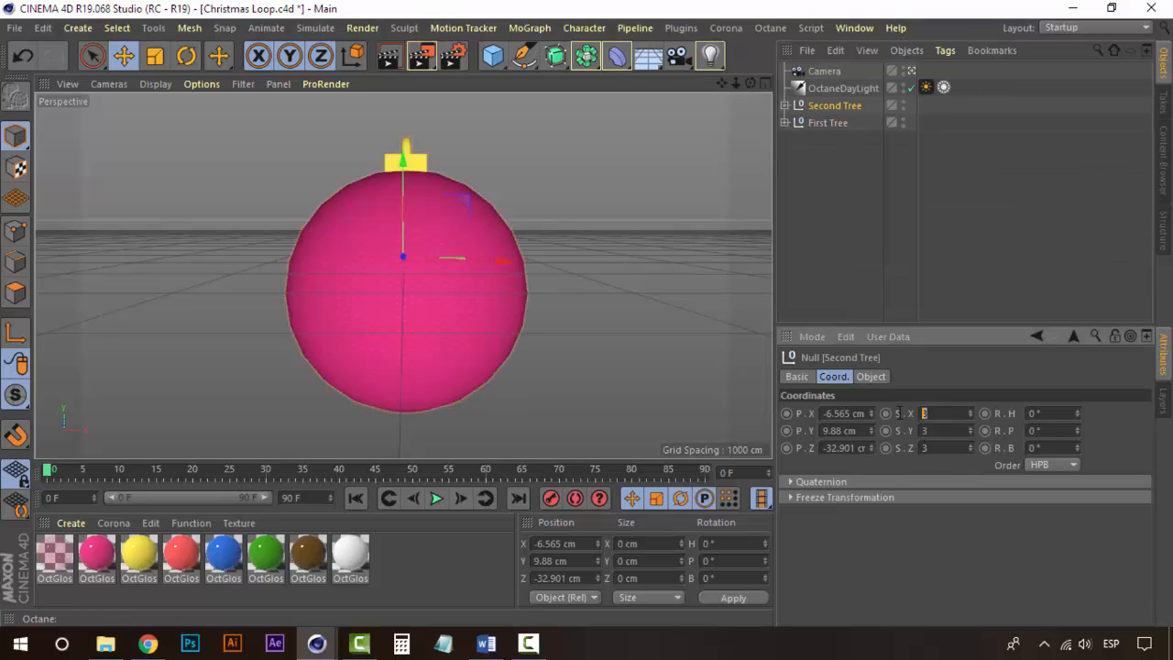
type("1")
left_click(926, 431)
type("1")
key("Tab")
type("1")
key("Return")
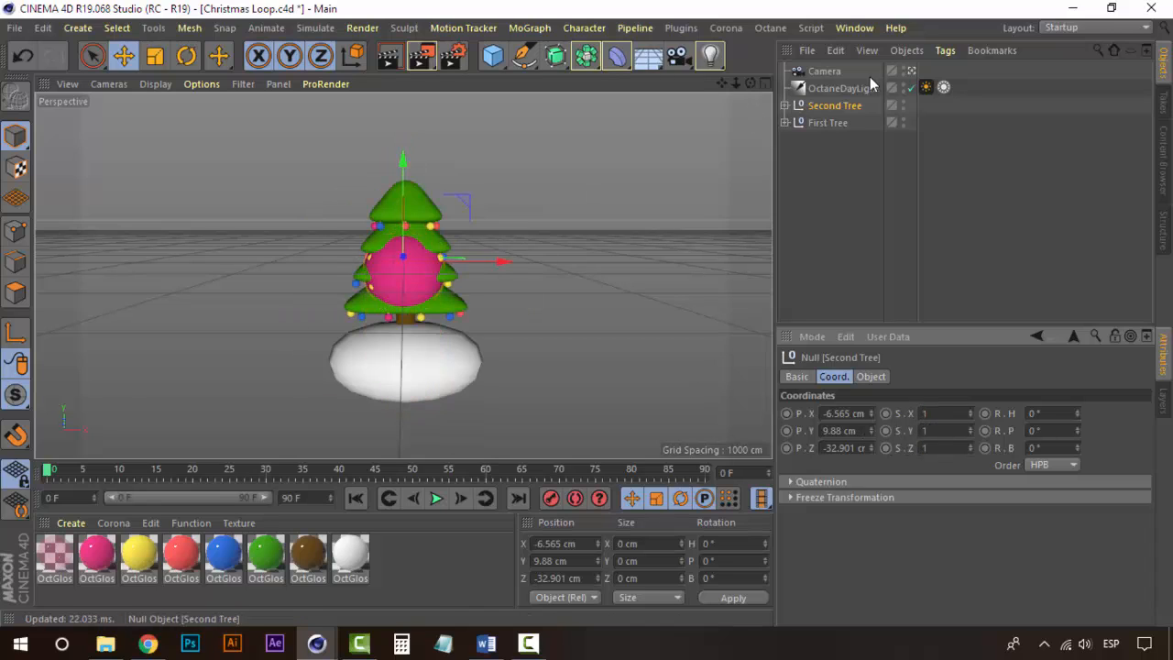
- Leave the camera view and set Second Tree's X, Y and Z scale to 0.02
left_click(911, 73)
scroll(393, 297, "up", 4)
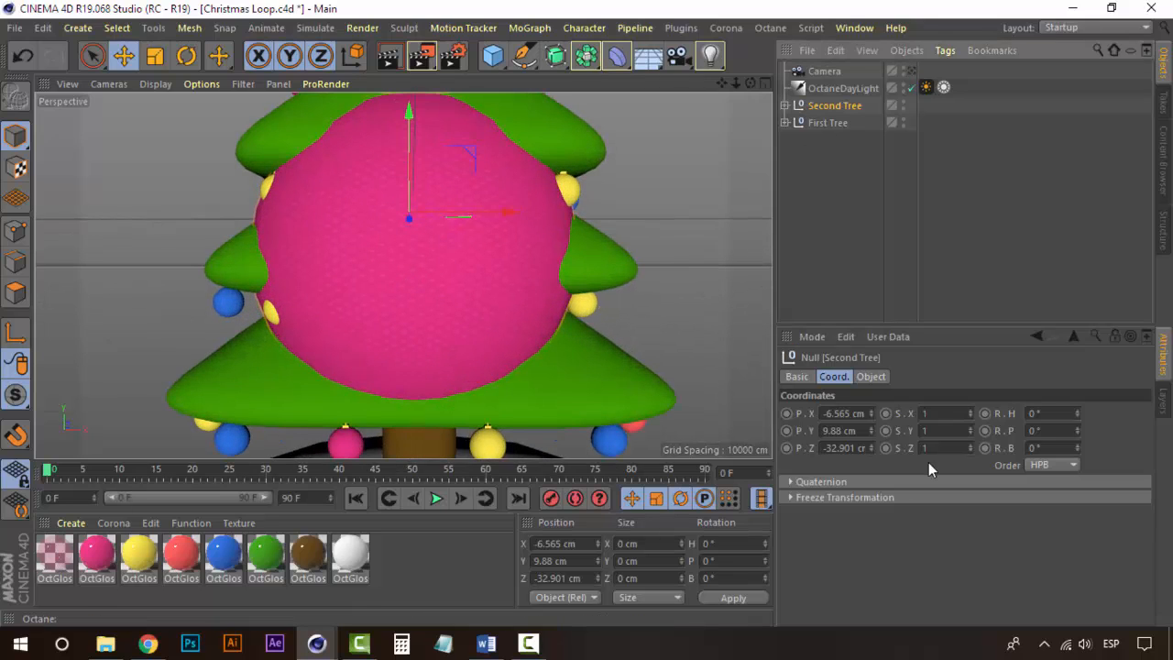
left_click(943, 417)
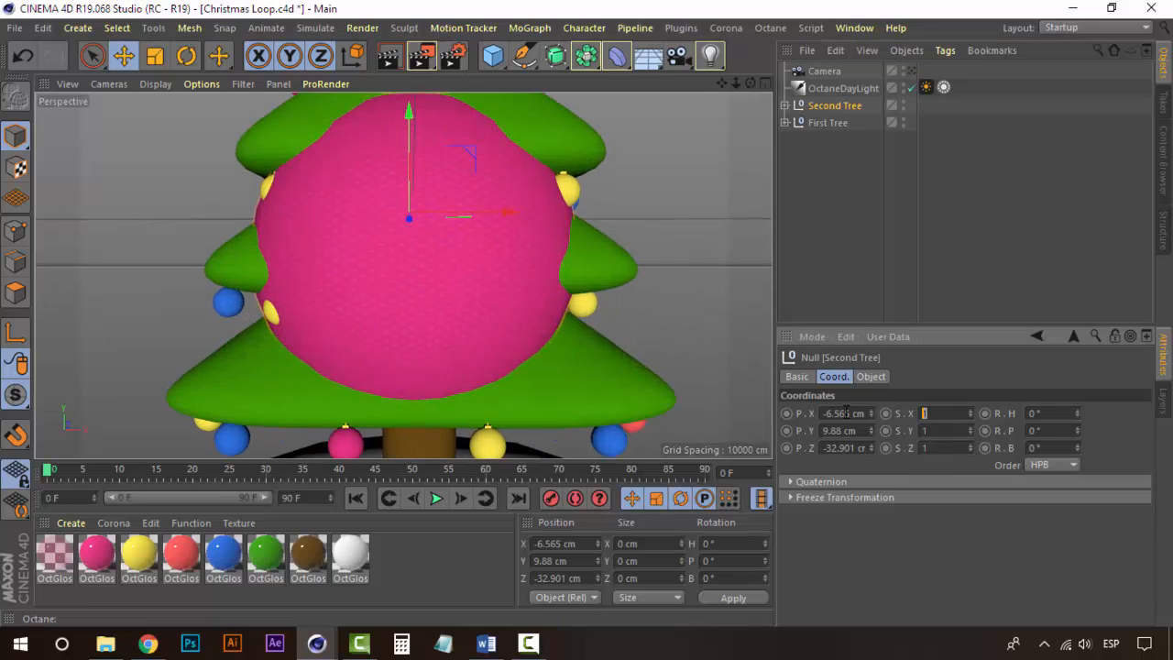
type("0")
type(".02")
key("Return")
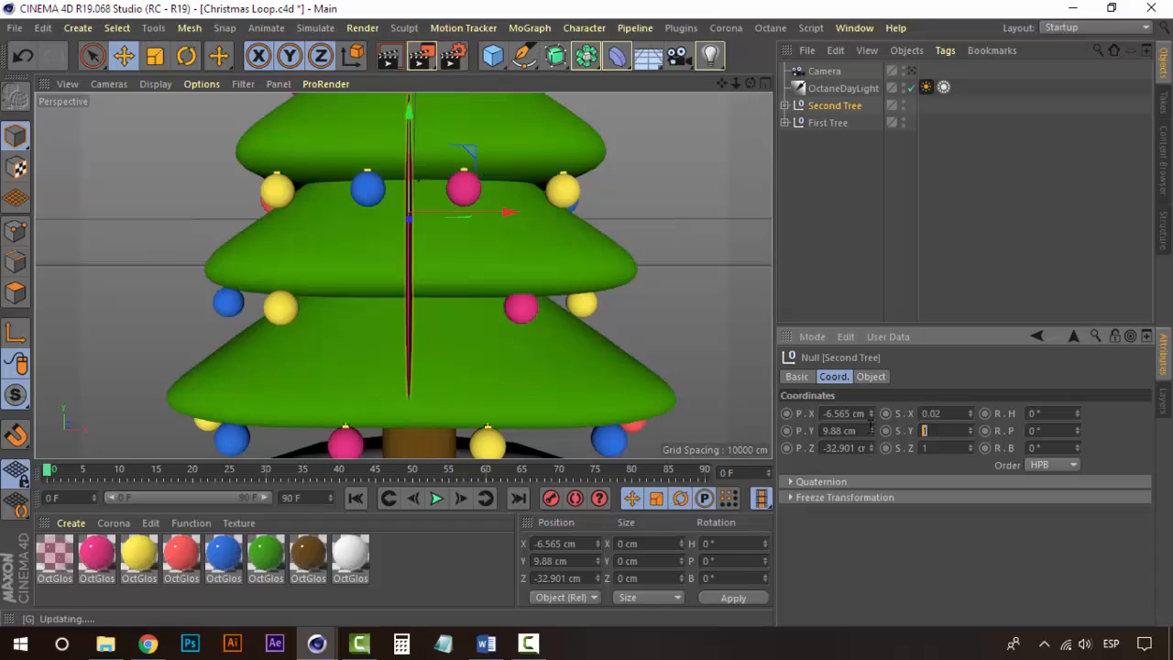
key("Tab")
type("0.02")
key("Tab")
type("0.02")
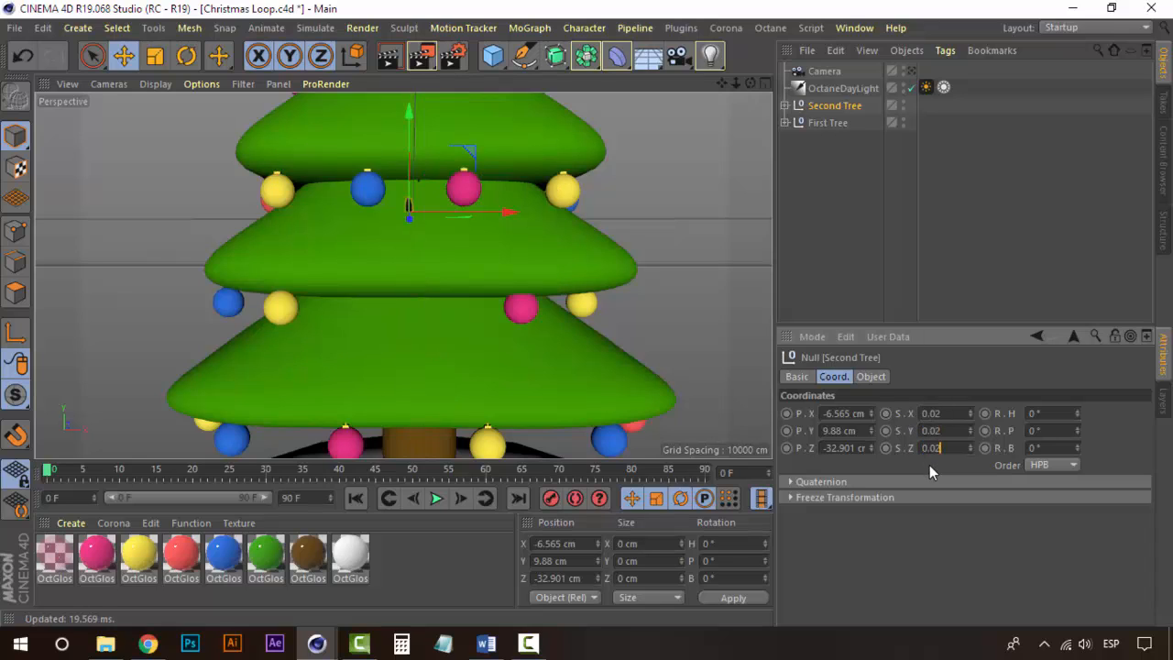
key("Return")
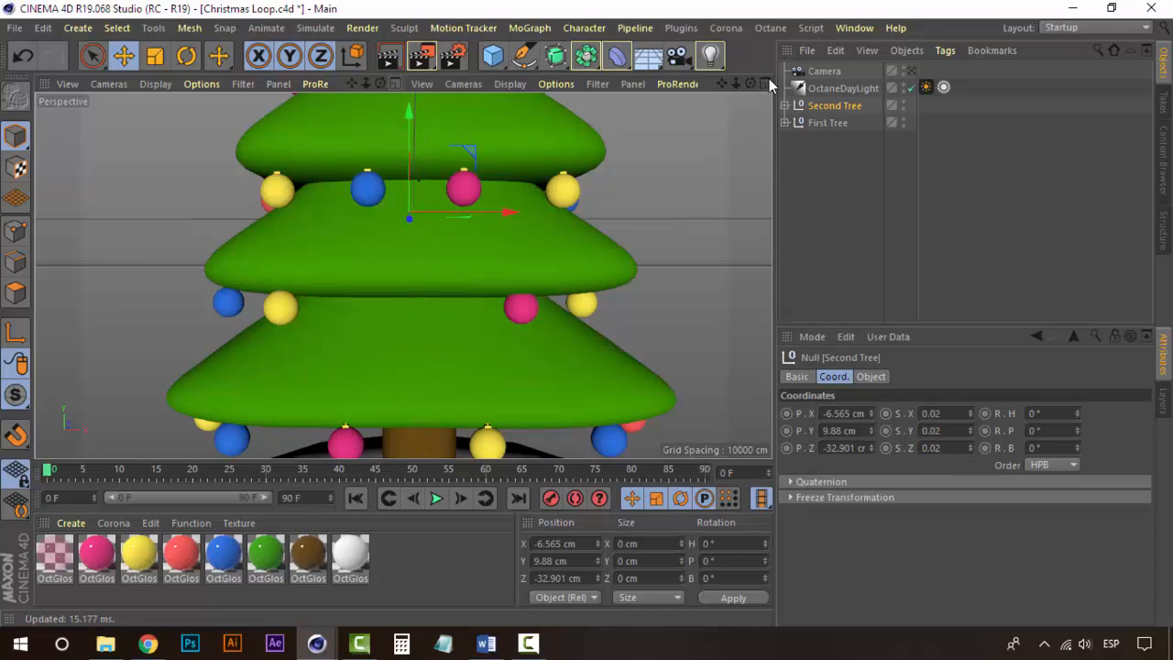
- Move Second Tree toward the front of First Tree along Z, to about -180 cm
left_click(765, 84)
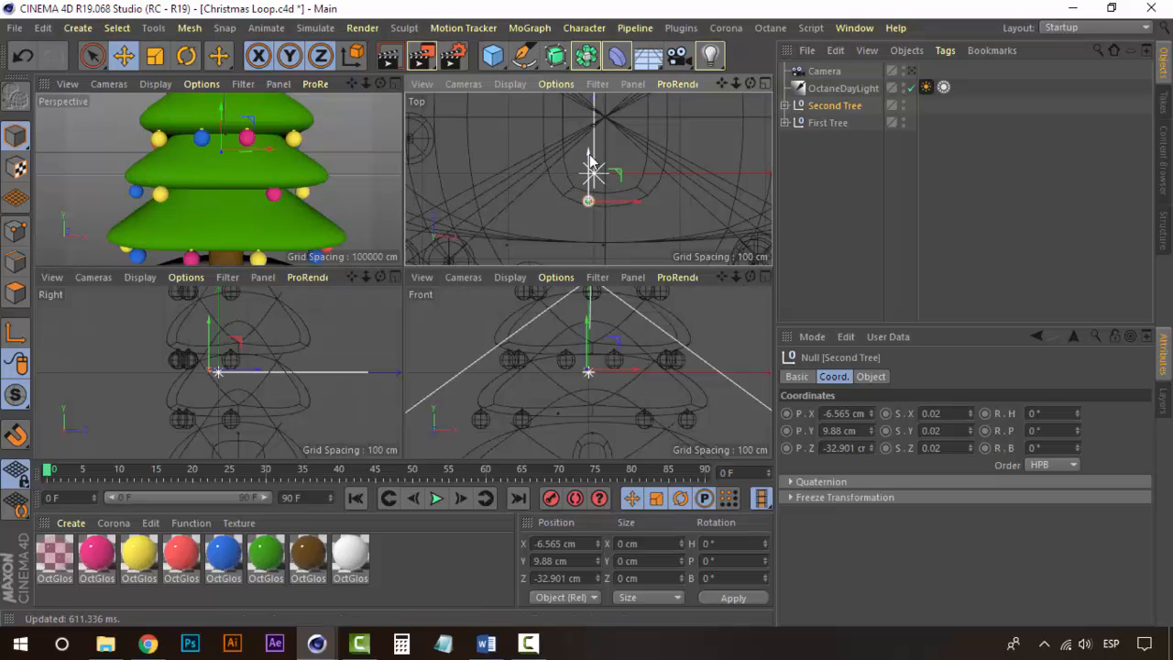
left_click_drag(591, 165, 591, 236)
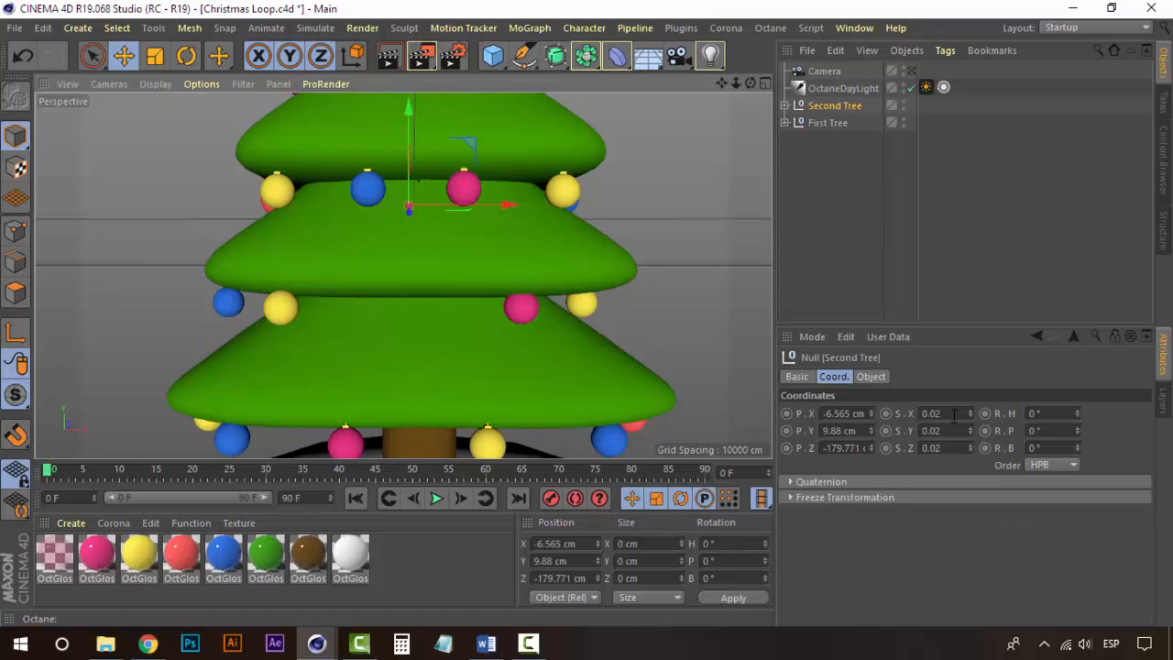
- Set Second Tree's X, Y and Z scale to 0.5
left_click(935, 413)
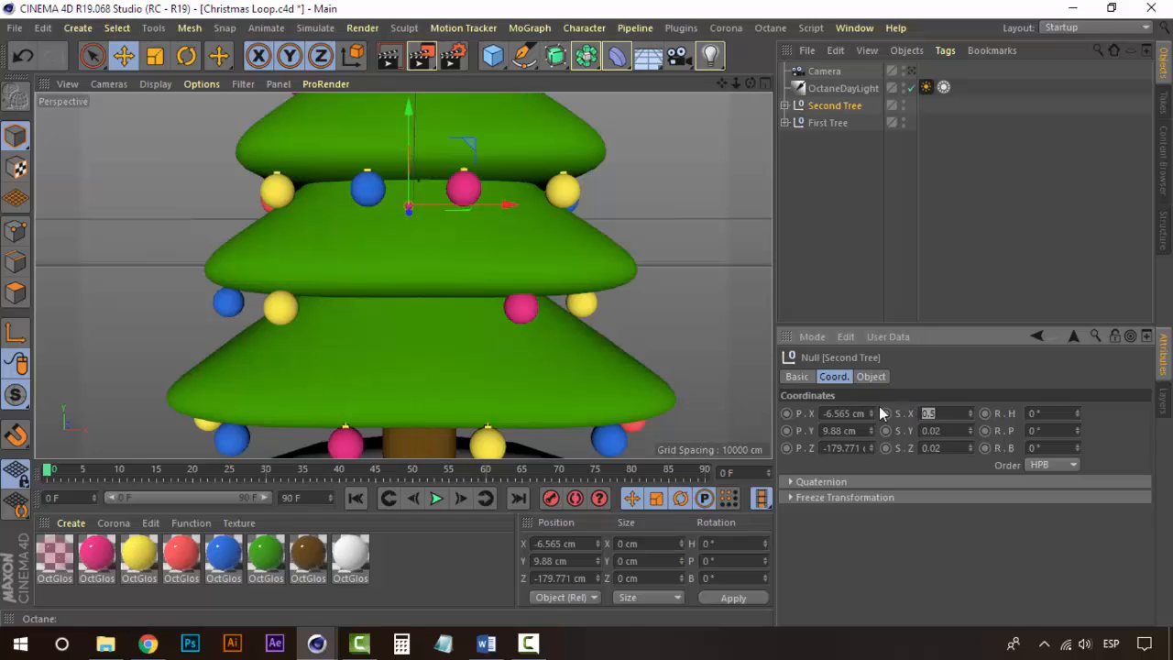
left_click_drag(943, 429, 914, 449)
type("0.5")
type("0.5")
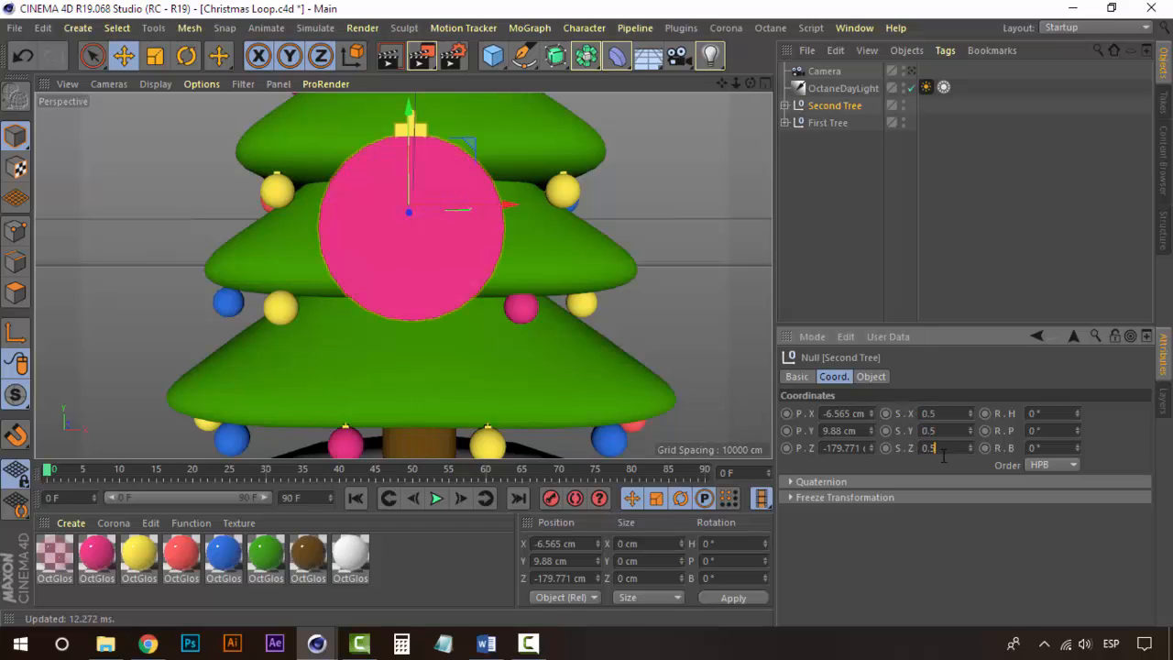
key("Return")
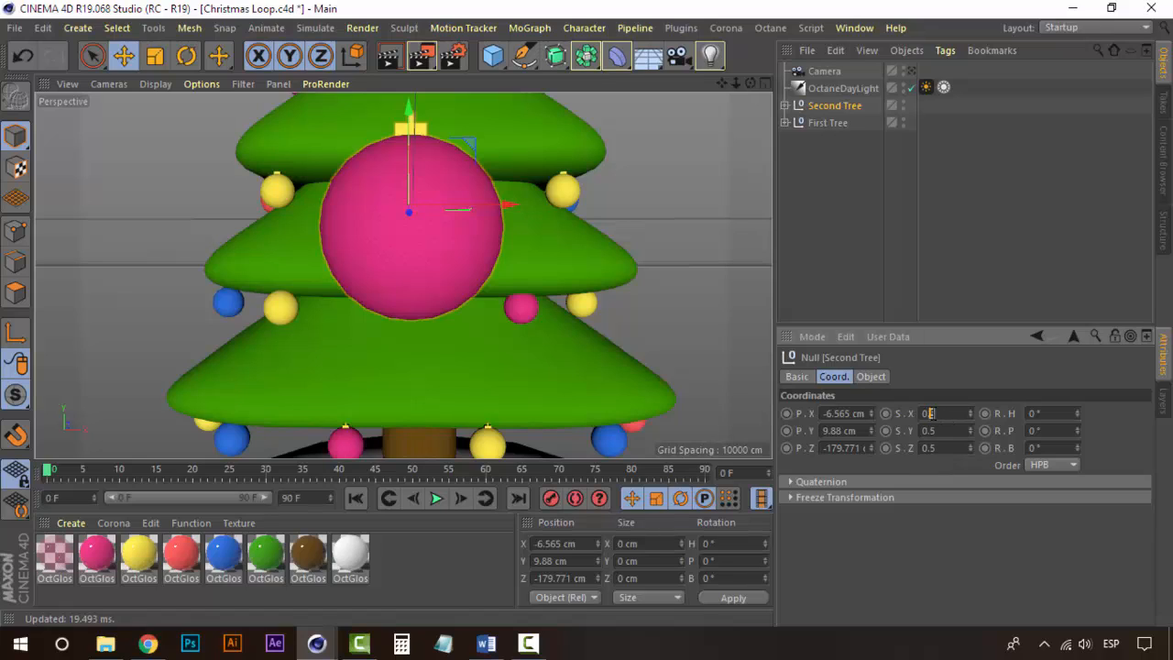
- Reduce Second Tree's X, Y and Z scale to 0.1
key("shift+Left")
key("shift+Left")
left_click(946, 416)
key("Return")
left_click_drag(936, 413, 902, 449)
type("0.1")
type("0.1")
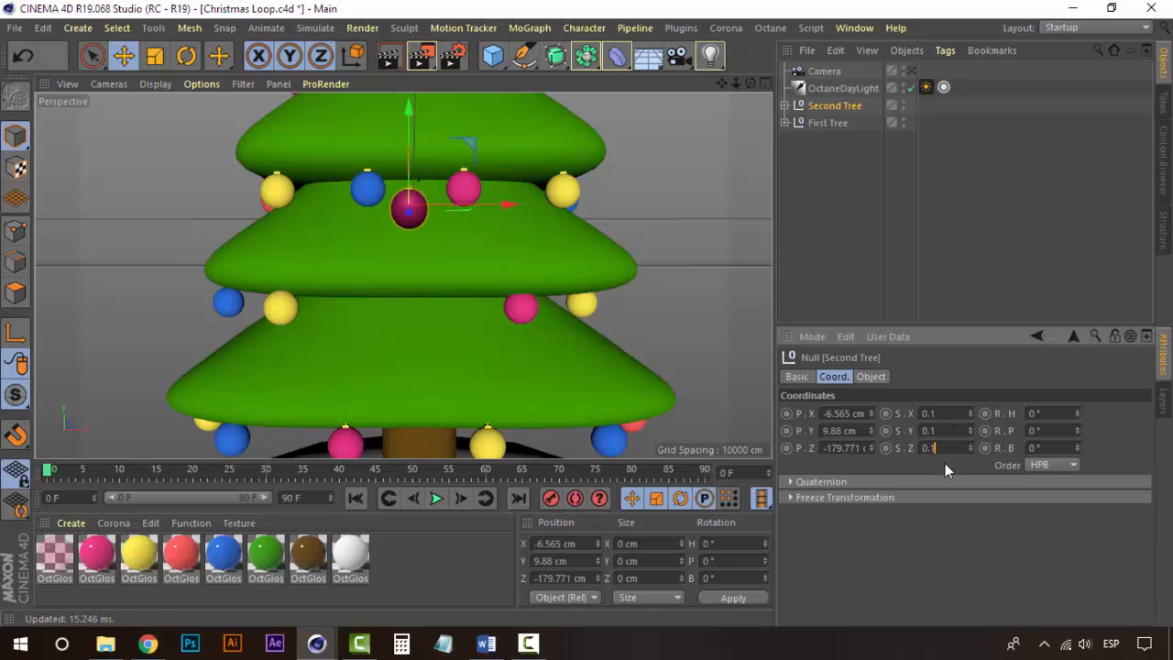
key("Return")
- Lower Second Tree along Y to about -162 cm and move it back along Z to about -138 cm
left_click_drag(409, 108, 400, 216)
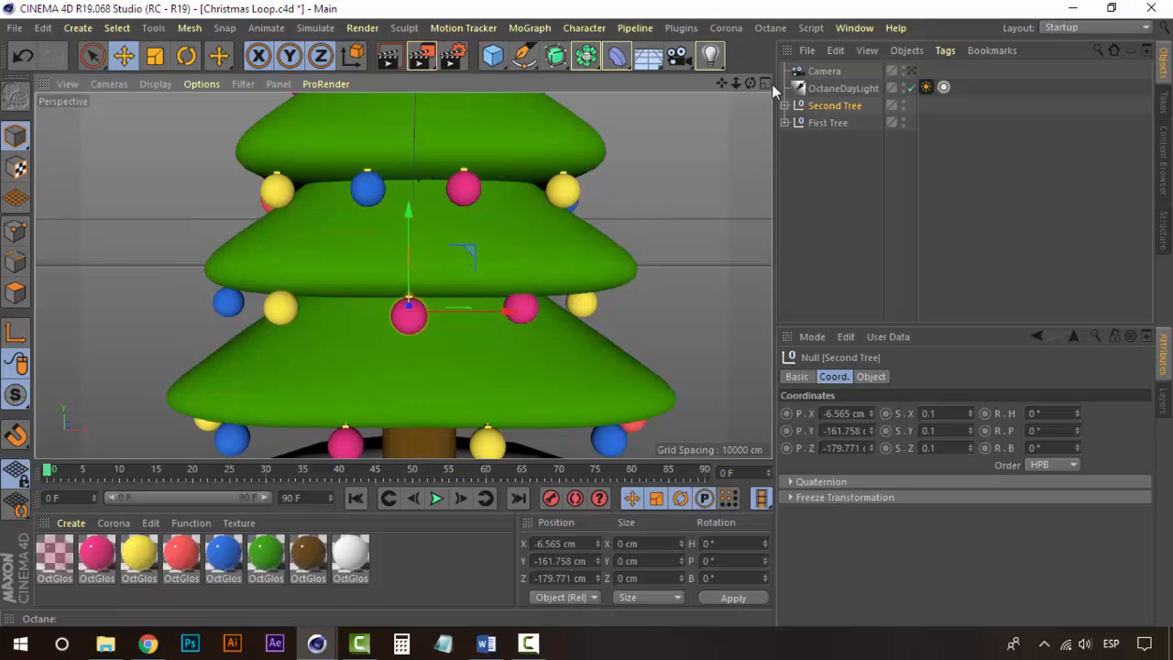
middle_click(540, 246)
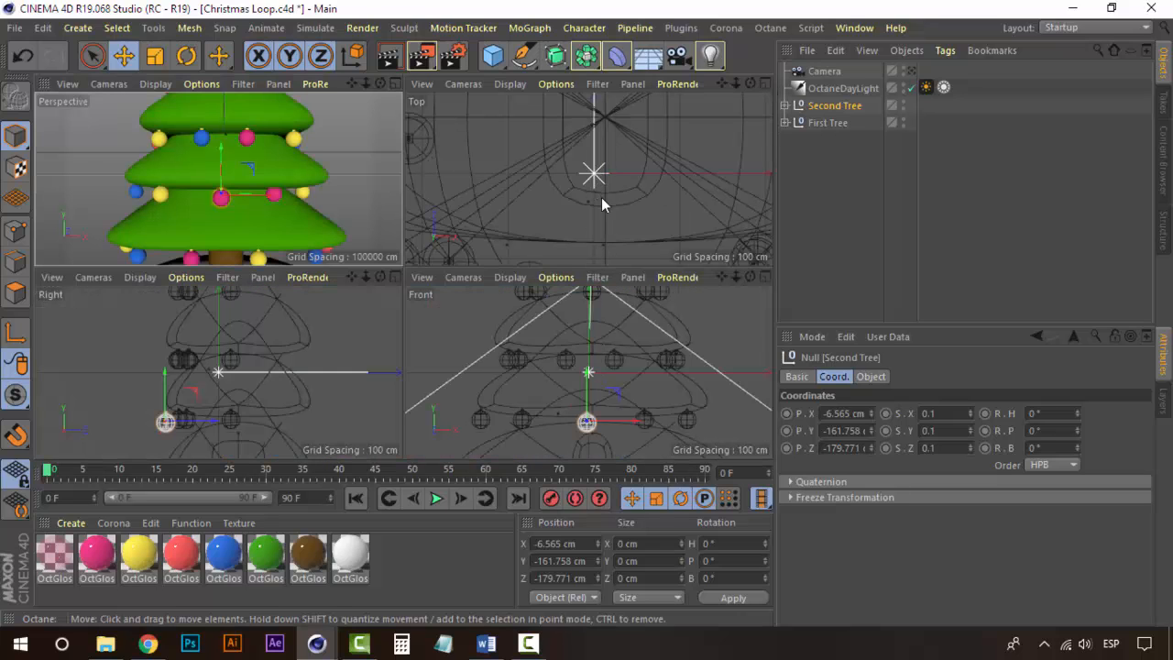
scroll(601, 199, "down", 5)
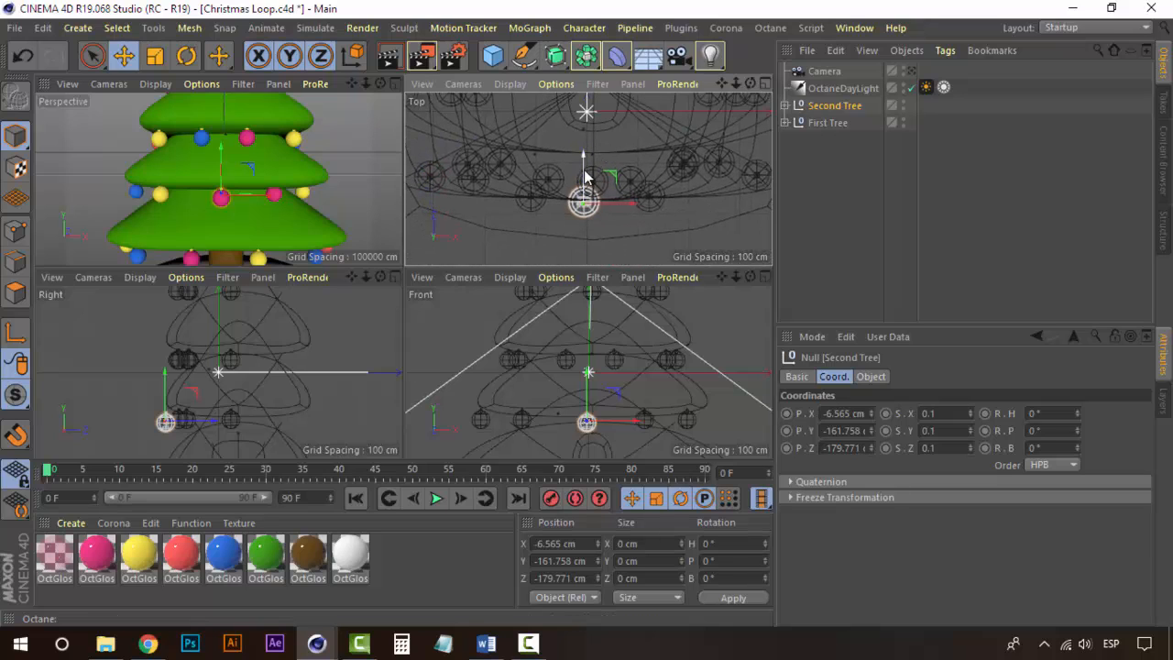
left_click_drag(584, 161, 586, 144)
middle_click(399, 89)
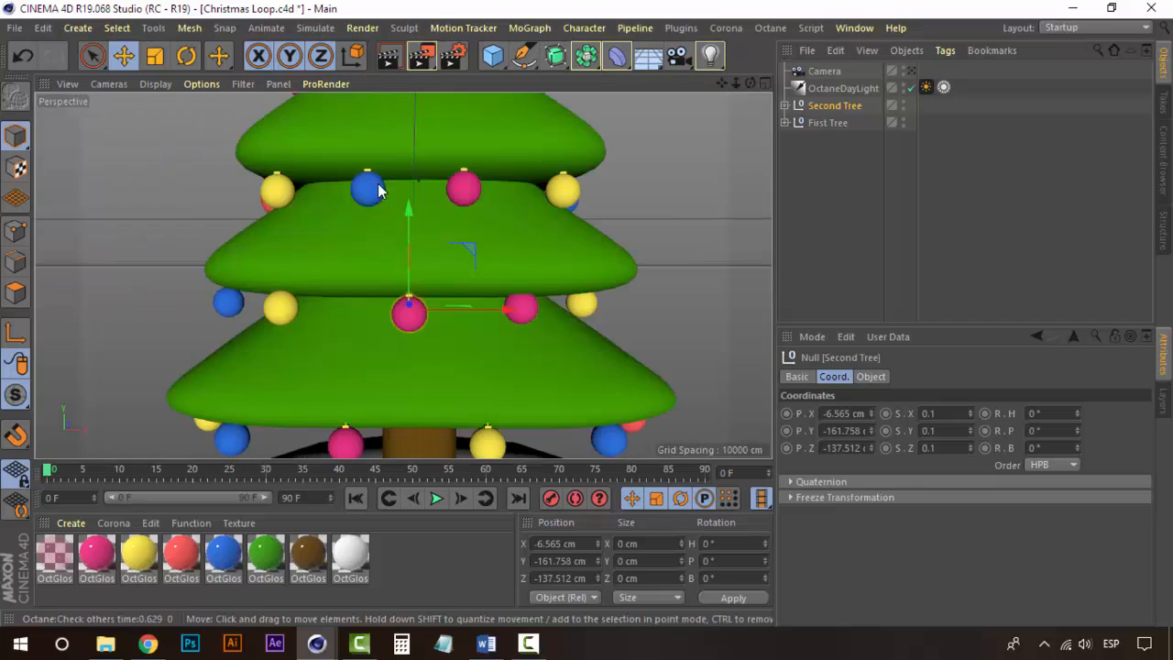
- Move Second Tree closer to First Tree's branches along Z, to about -121 cm
scroll(423, 303, "up", 5)
left_click_drag(430, 317, 289, 289, "alt")
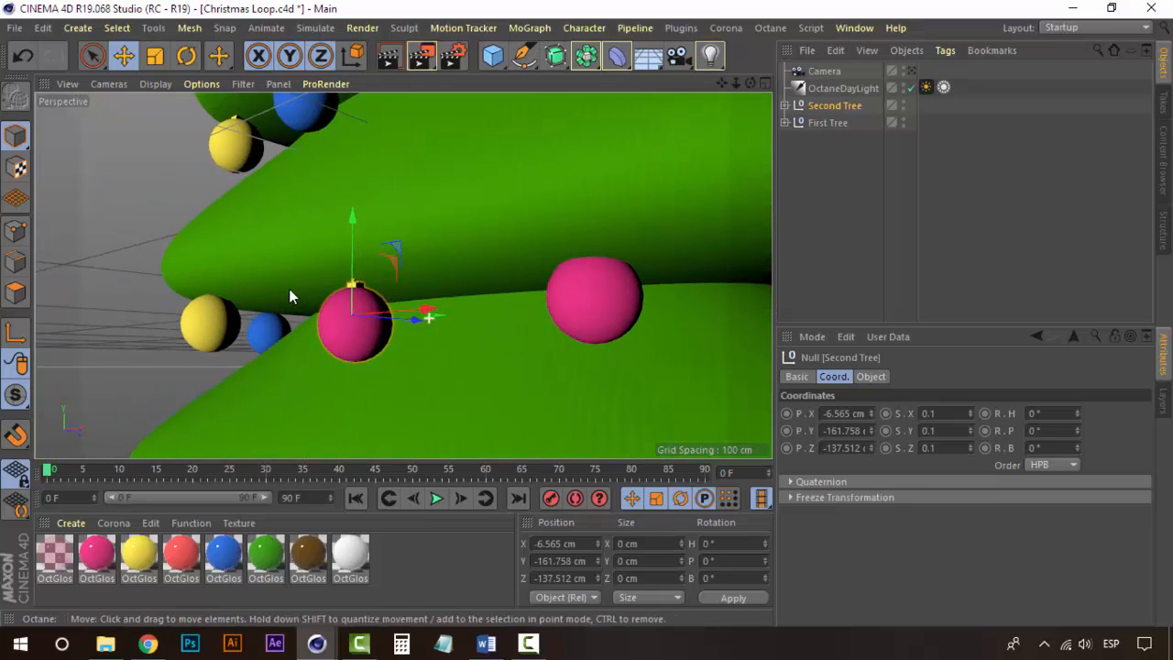
left_click_drag(383, 316, 423, 324)
left_click_drag(328, 276, 500, 311, "alt")
scroll(378, 290, "down", 5)
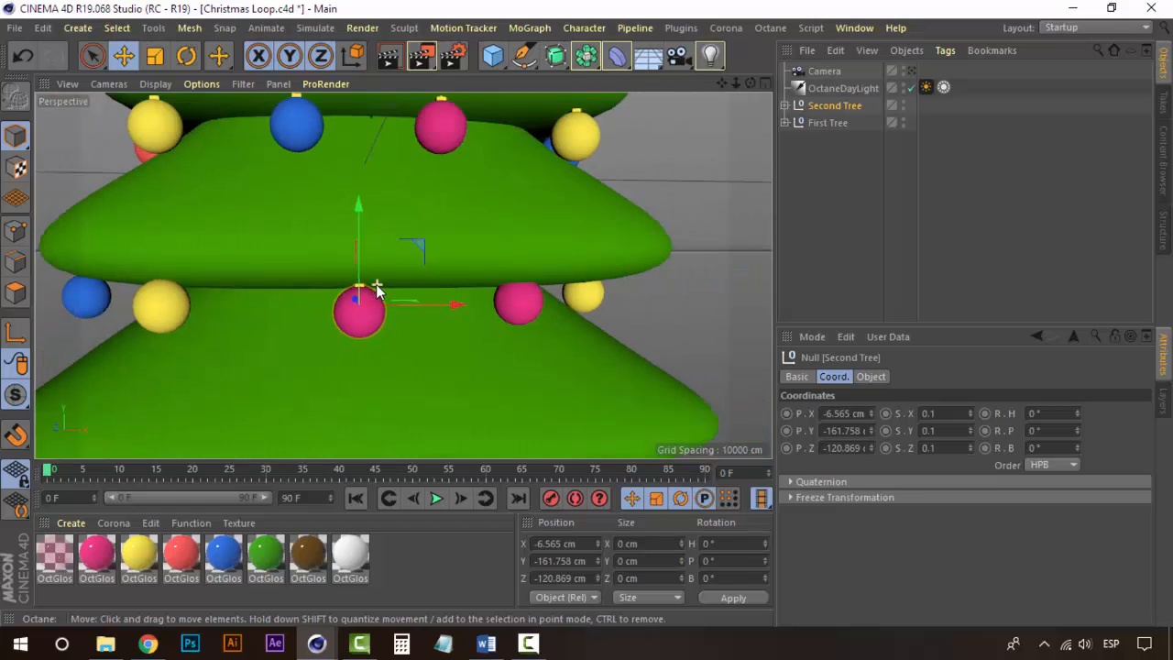
scroll(376, 292, "down", 4)
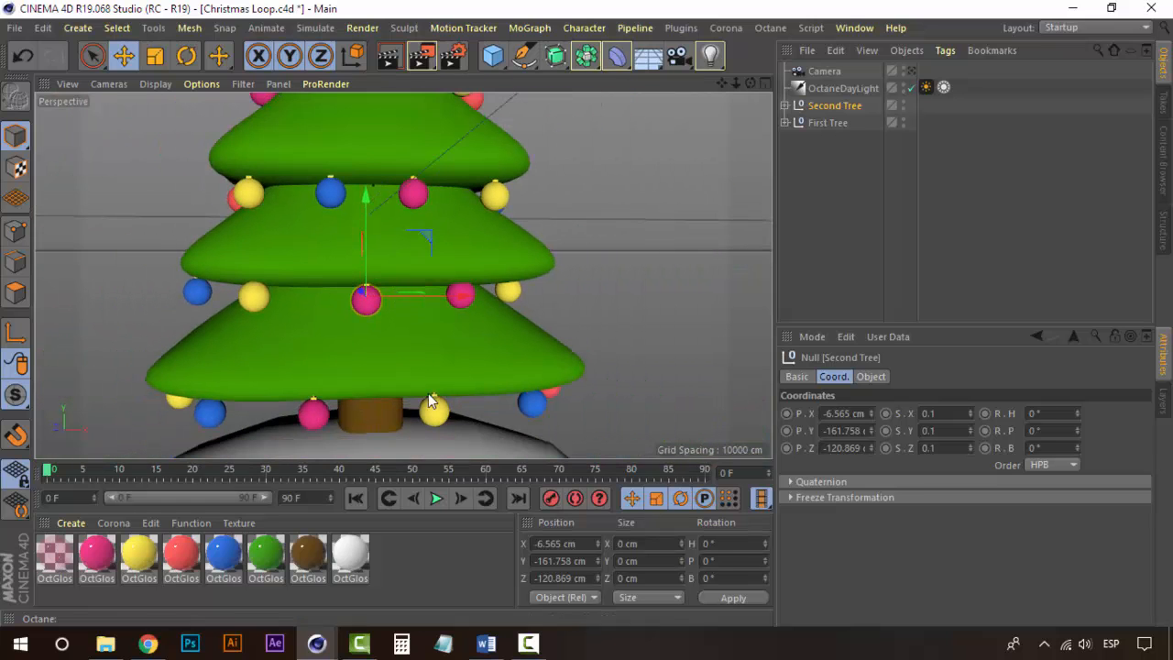
- Check the tree in the Live Viewer render and lower the transparent pink material's opacity to about 0.13
mouse_move(318, 641)
left_click(406, 577)
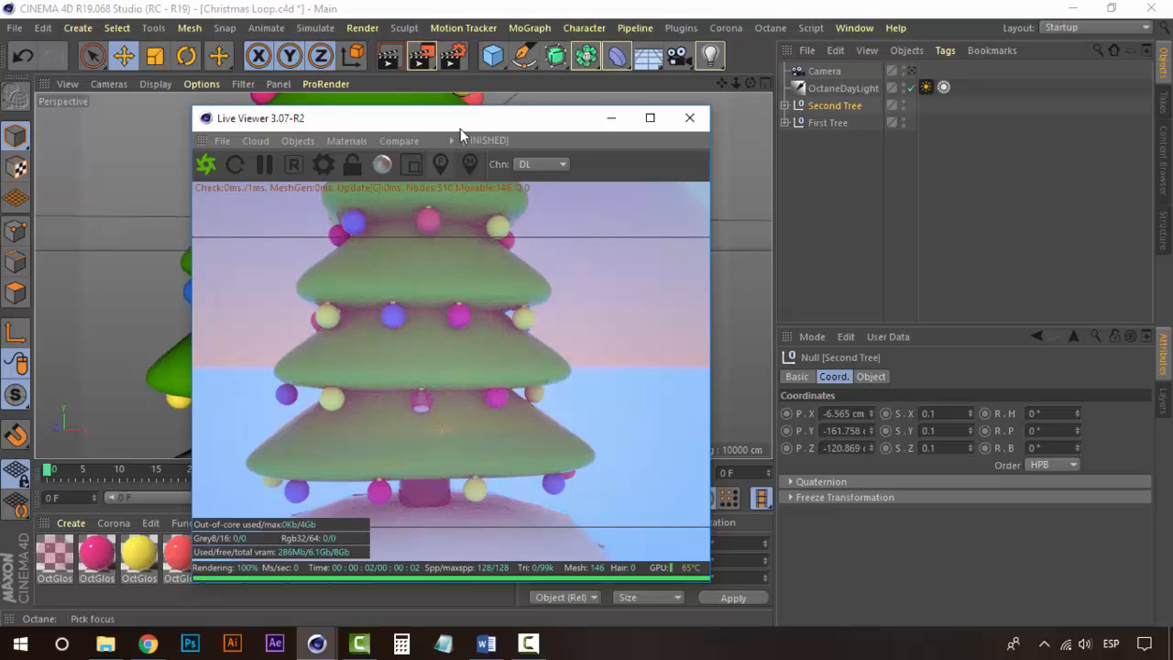
left_click_drag(460, 122, 540, 120)
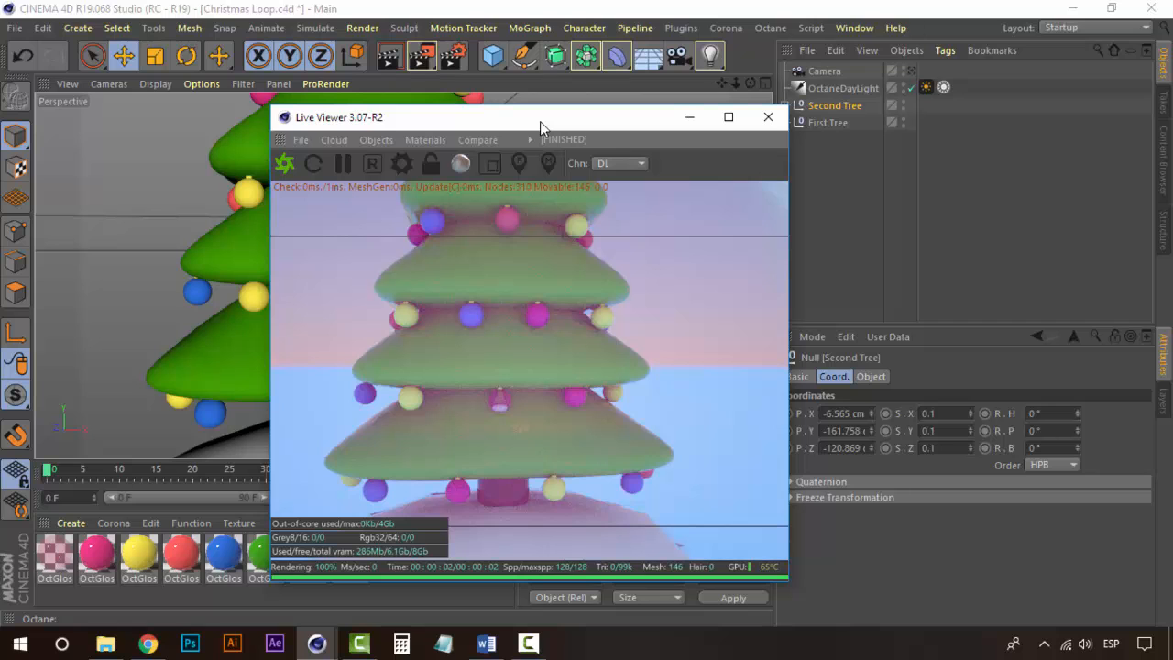
left_click_drag(540, 121, 550, 119)
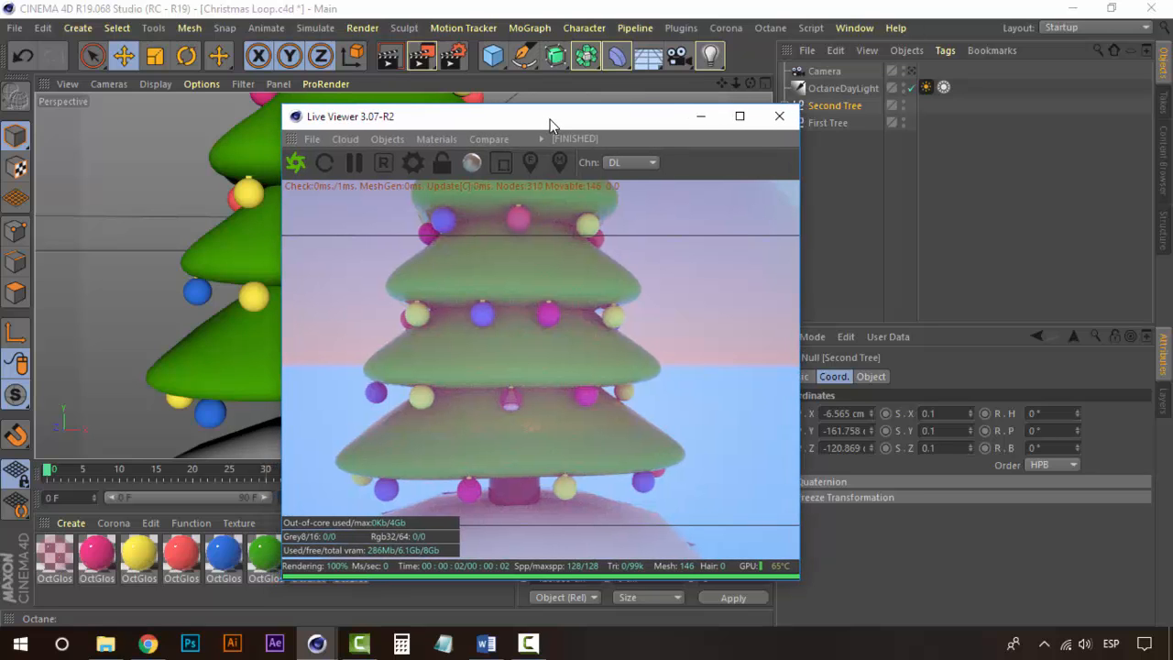
double_click(51, 554)
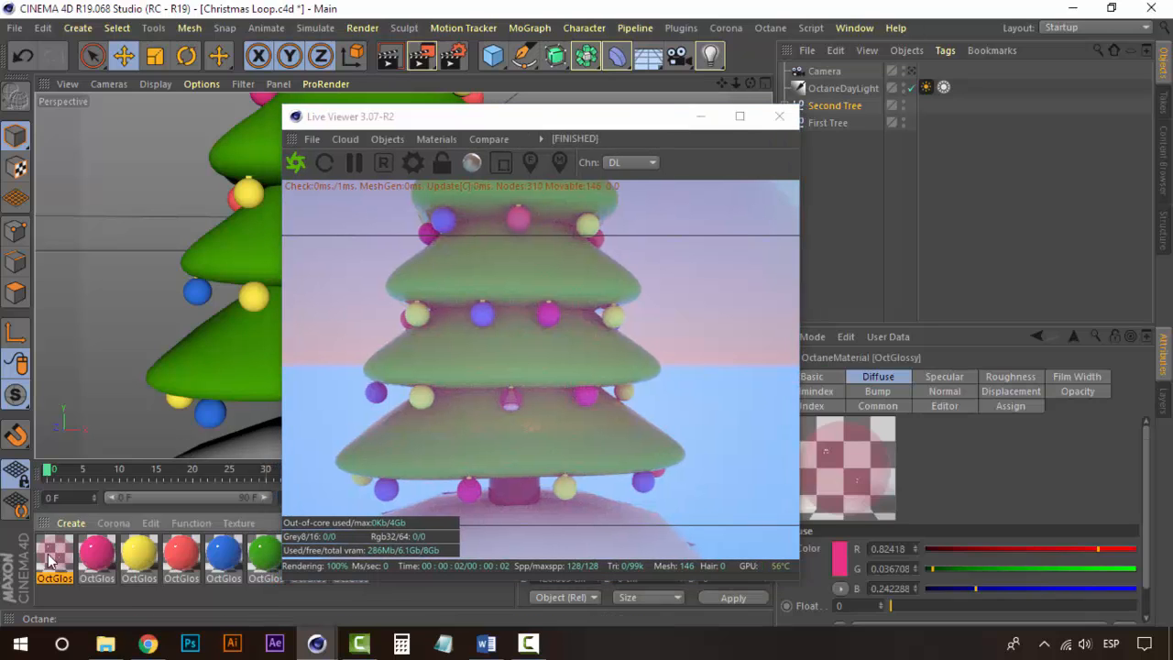
left_click_drag(582, 68, 823, 89)
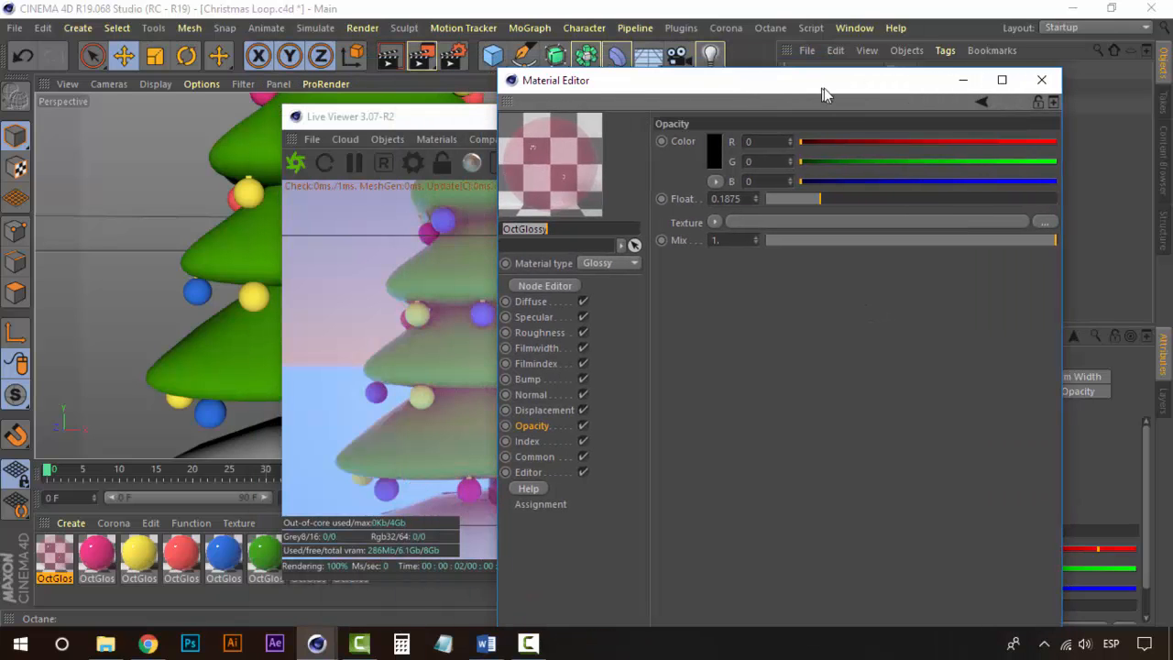
left_click_drag(820, 196, 805, 197)
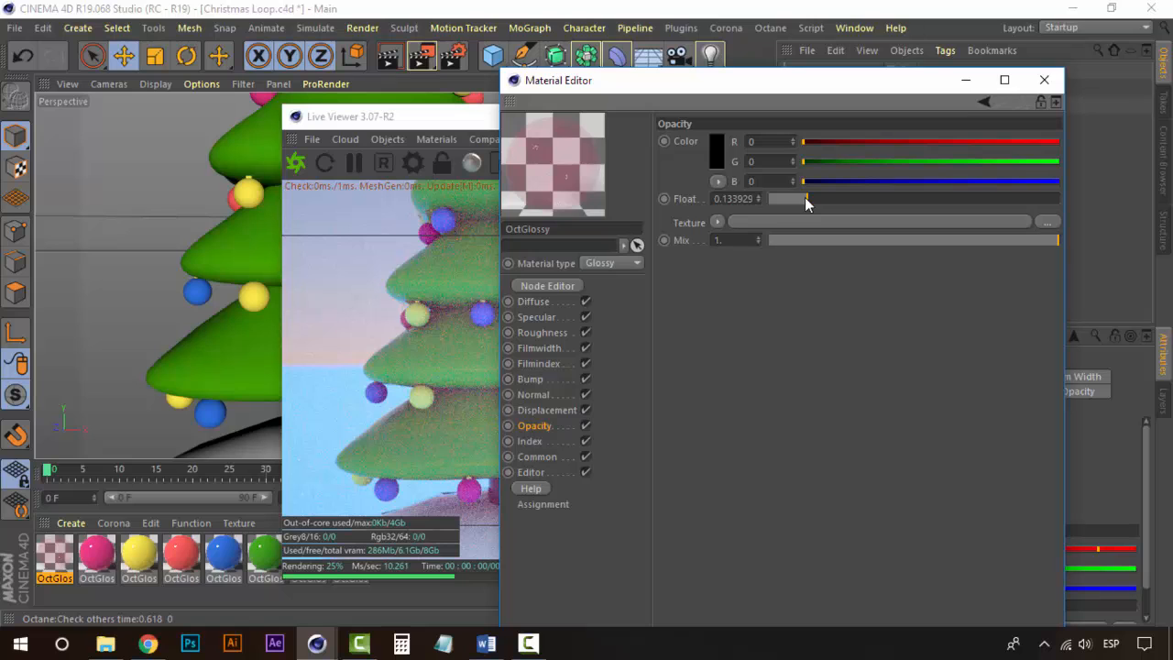
left_click(1043, 80)
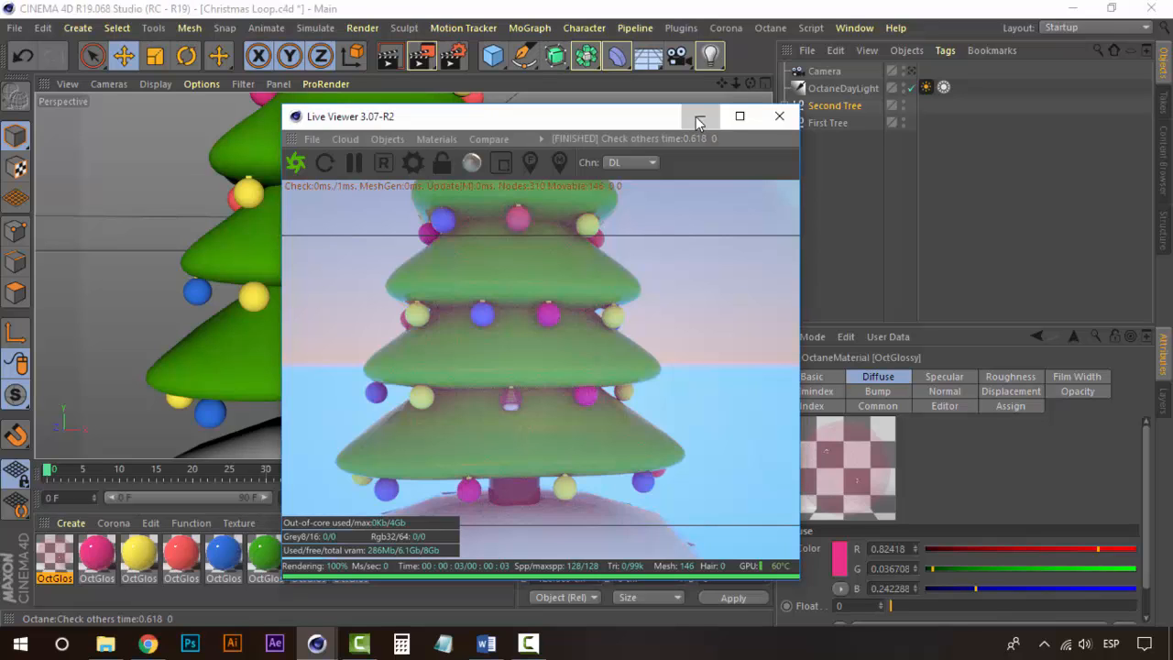
left_click(698, 119)
- Duplicate Second Tree, place the copy directly above it in the object hierarchy and rename it Third Tree
left_click(839, 123)
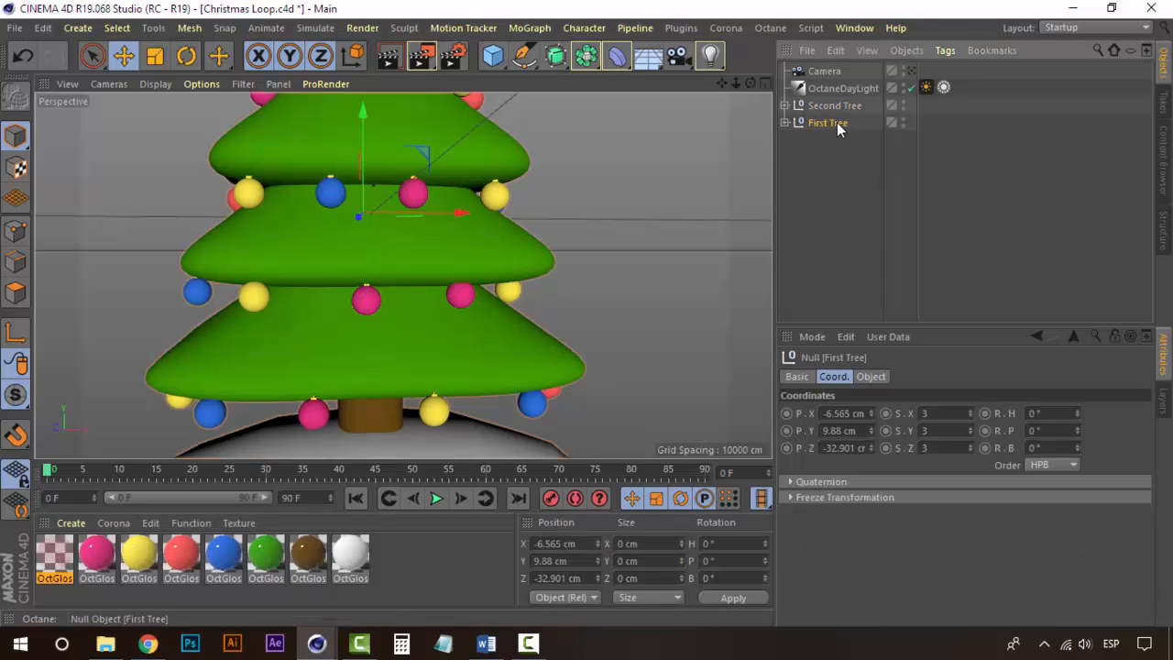
left_click(840, 105)
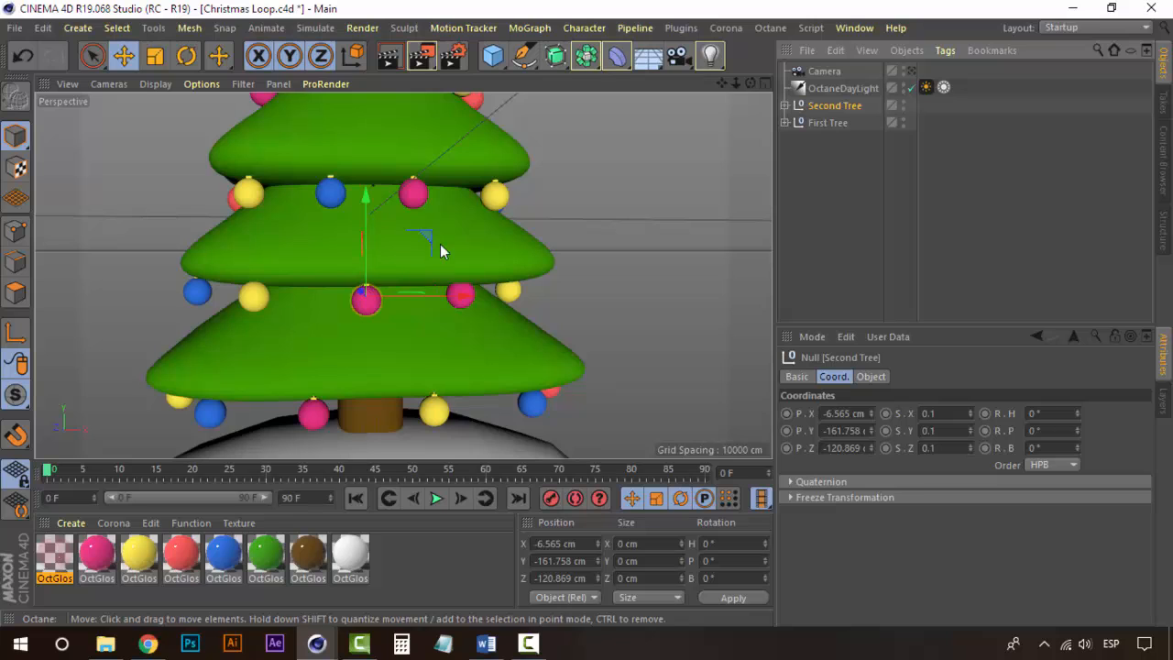
middle_click_drag(440, 244, 477, 269, "alt")
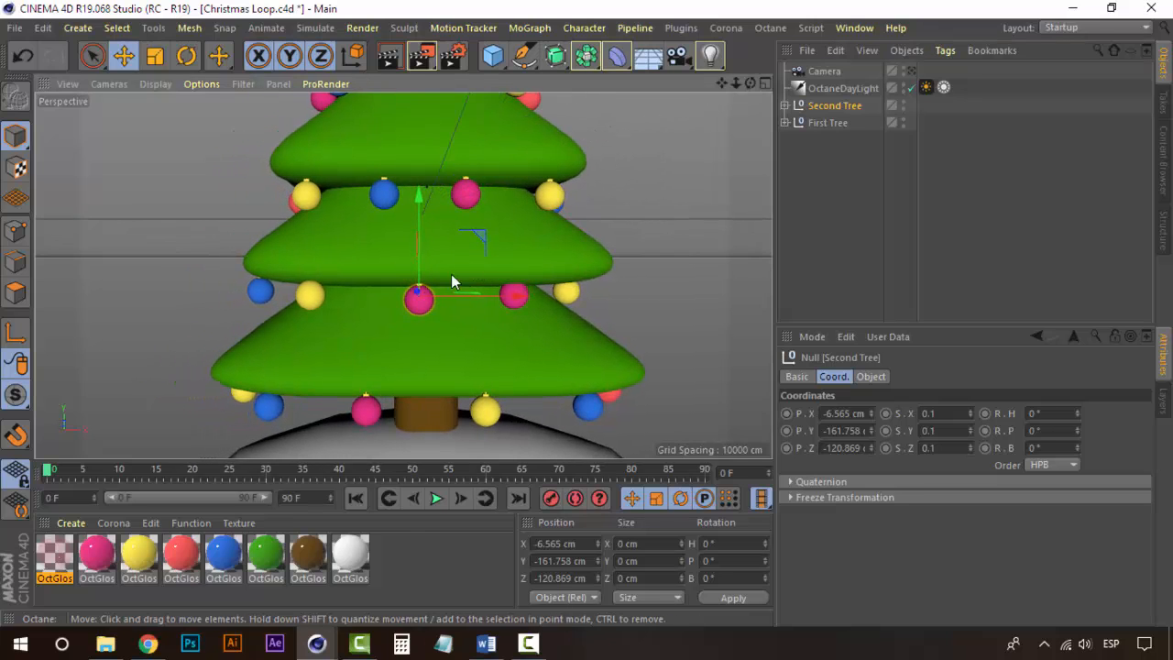
scroll(419, 301, "up", 6)
scroll(421, 315, "up", 10)
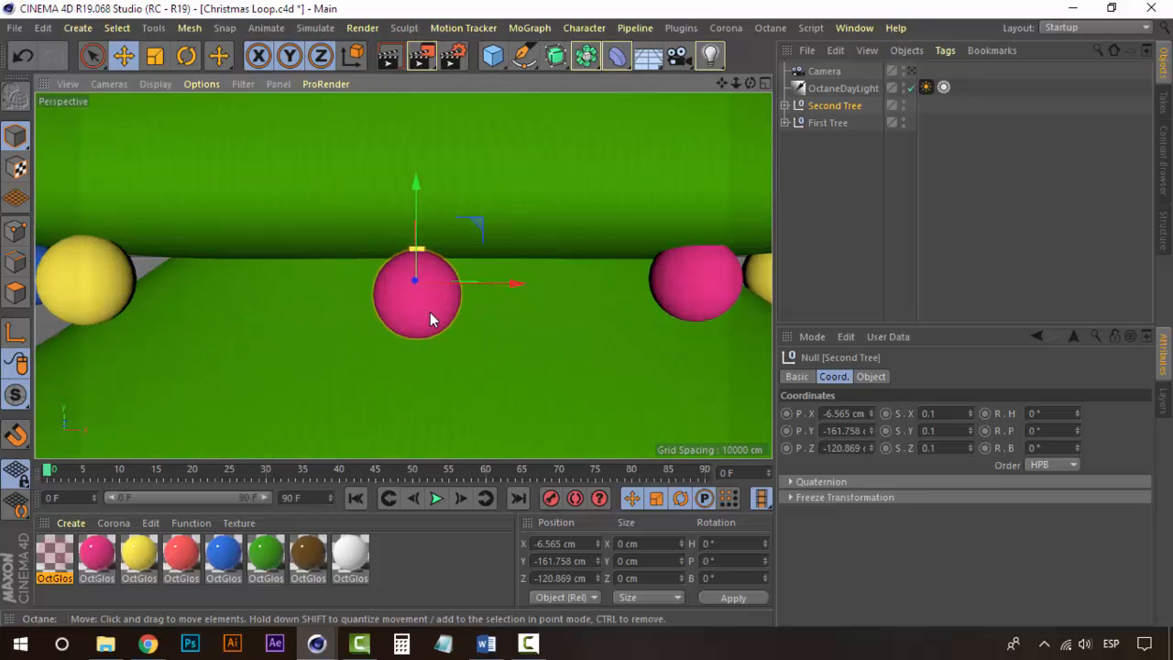
scroll(372, 218, "up", 3)
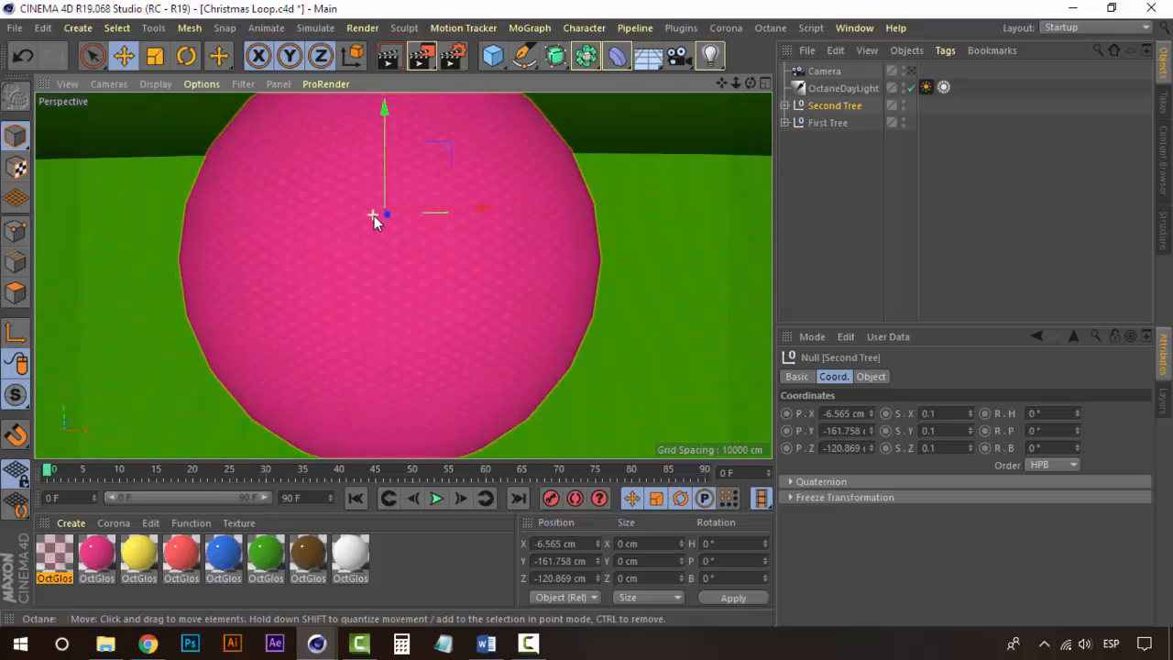
key("ctrl+c")
key("ctrl+v")
left_click_drag(837, 72, 833, 113)
double_click(838, 105)
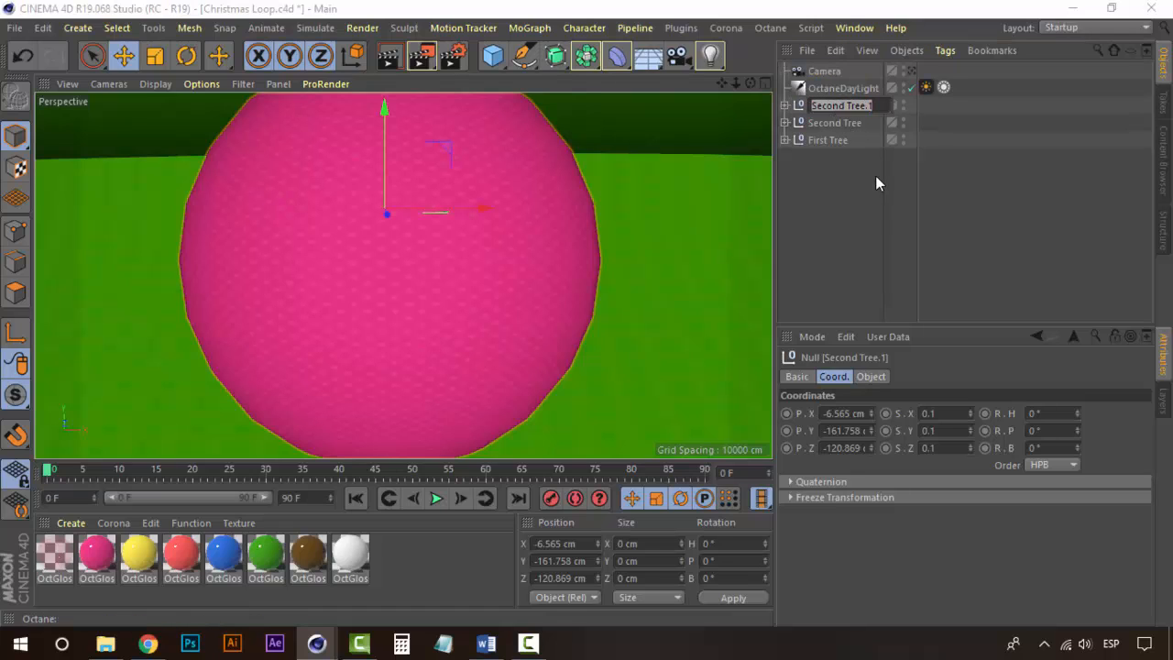
type("Thir")
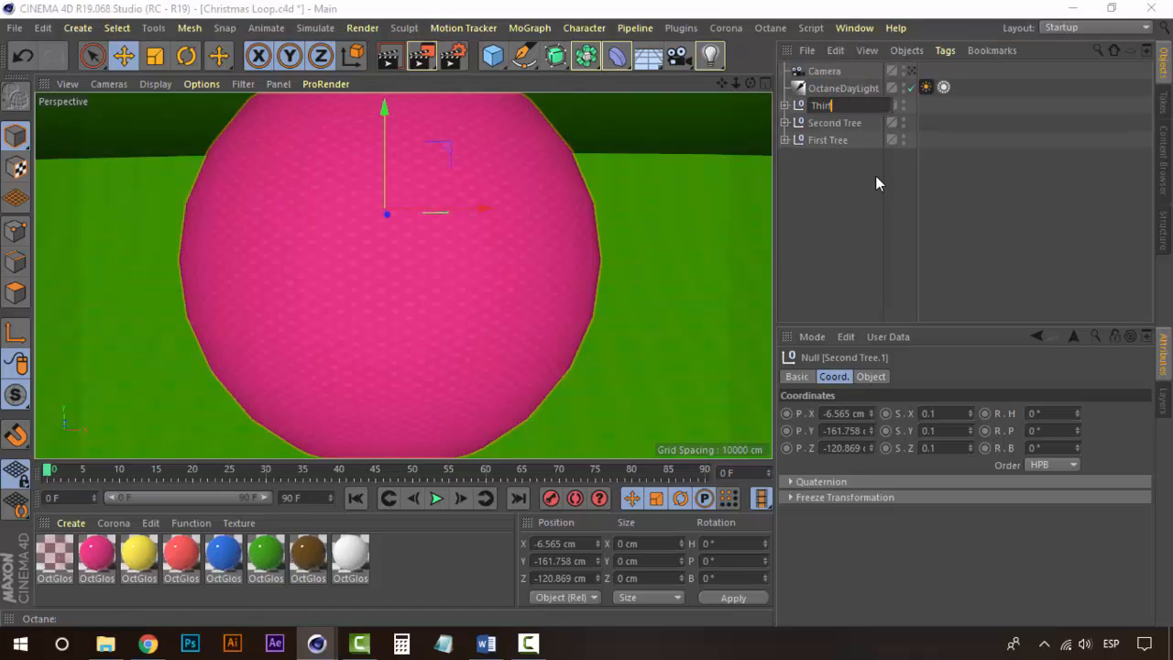
type("d Tree")
key("Return")
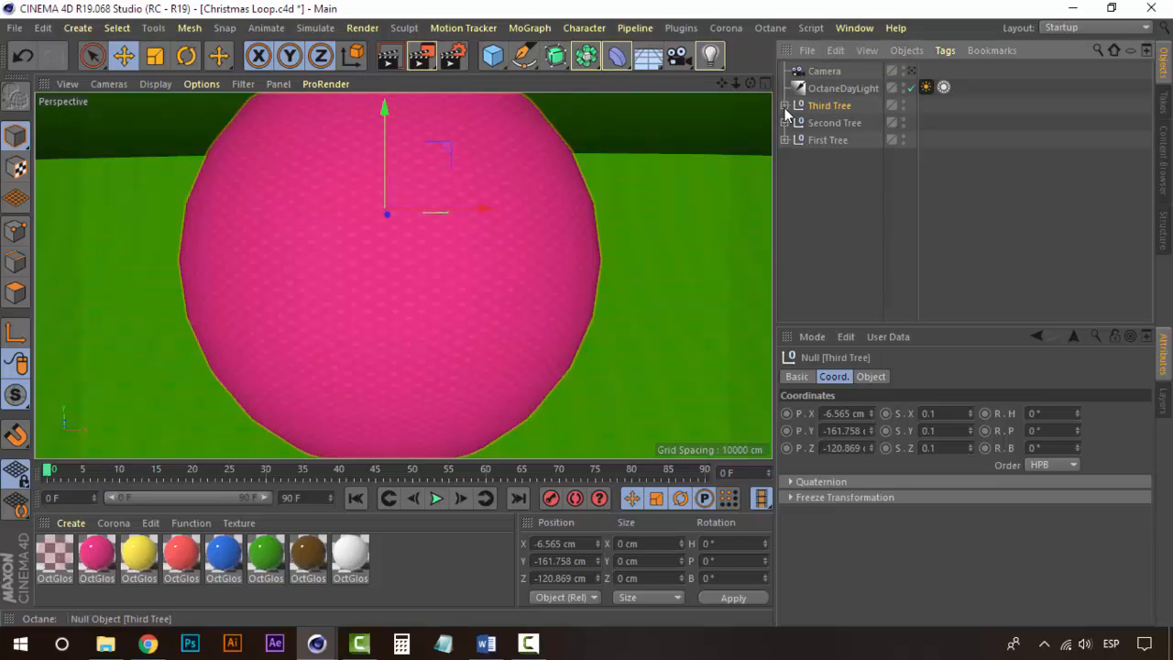
- Hide the enclosing Ornament.5 inside Second Tree in the viewport and collapse the group
left_click(837, 123)
left_click(785, 123)
left_click(829, 139)
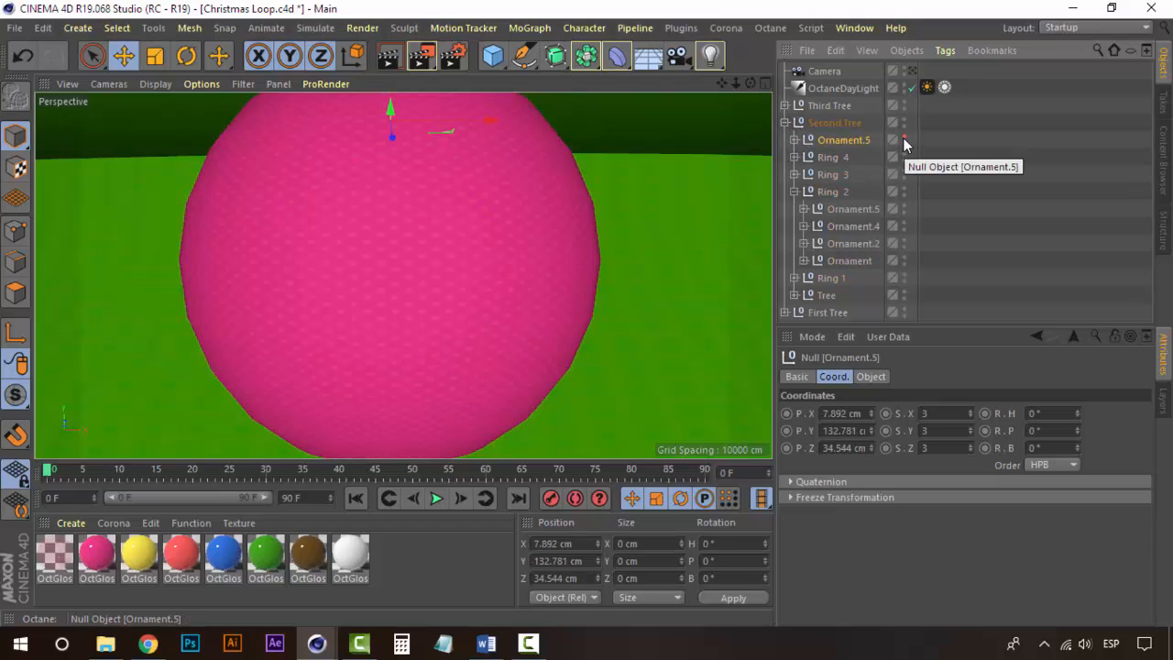
left_click(844, 122)
left_click(785, 123)
- Try a smaller X scale on Third Tree, then undo the change
left_click(825, 106)
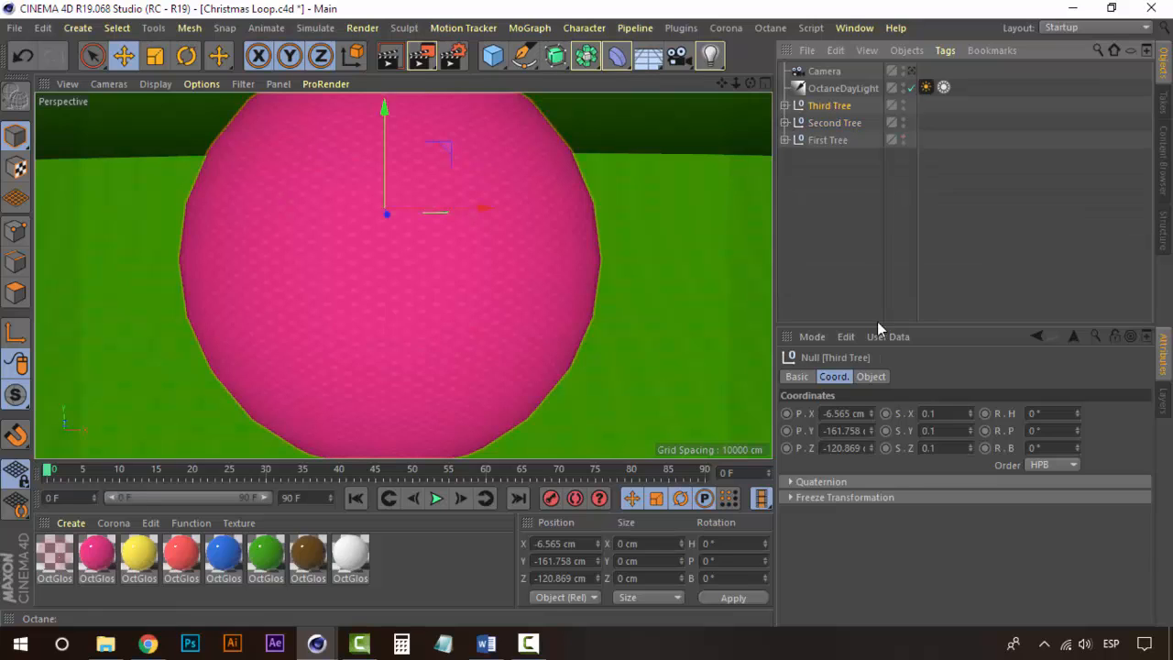
left_click(956, 413)
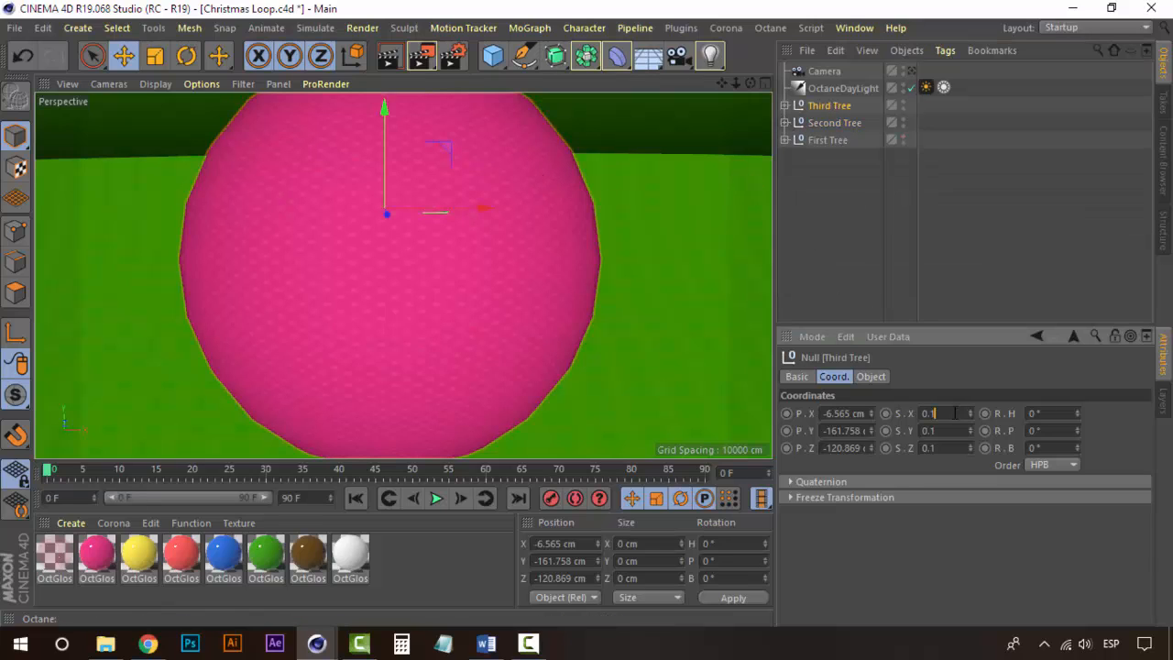
key("BackSpace")
type("0")
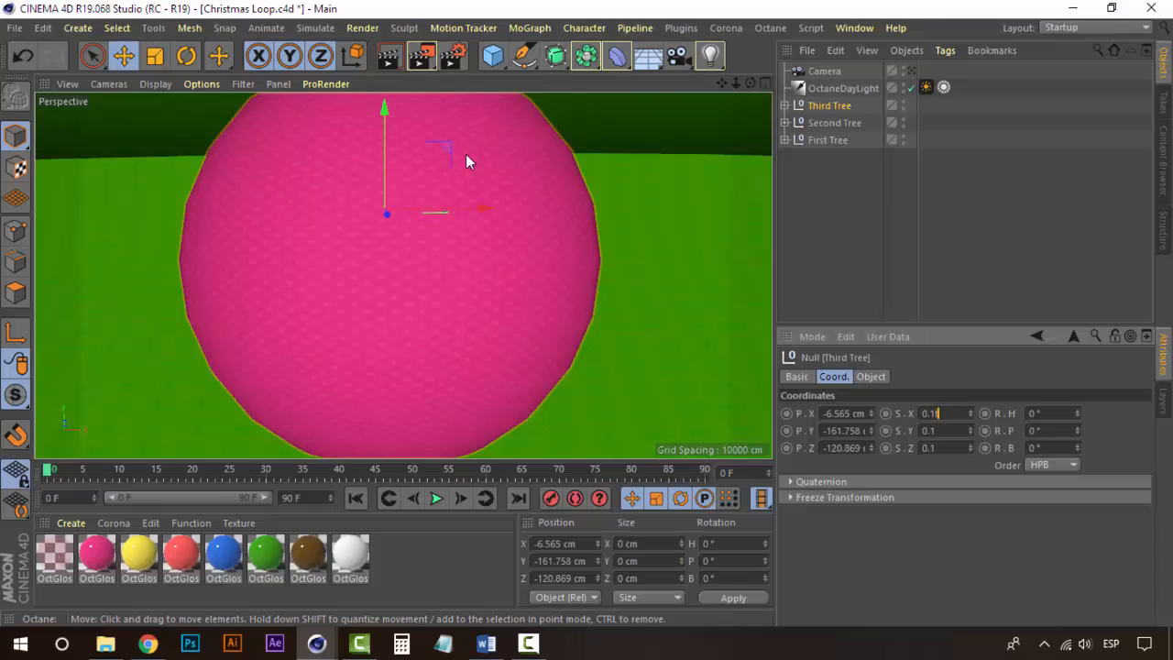
key("Return")
left_click(448, 151)
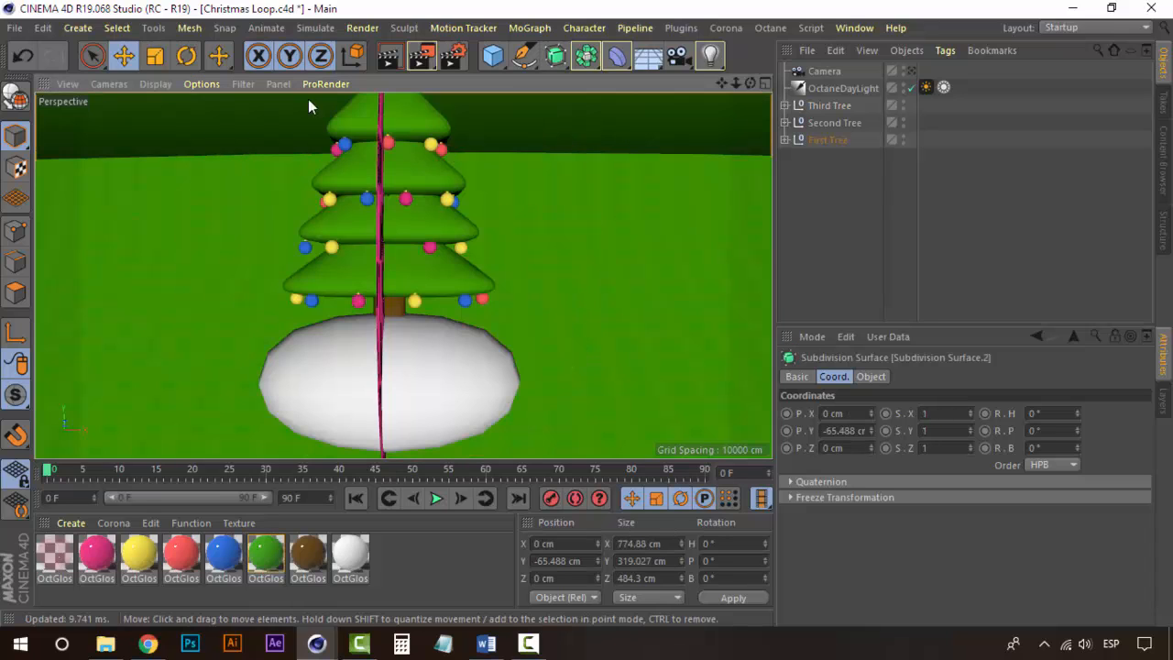
key("ctrl+z")
left_click(858, 204)
left_click(835, 110)
key("ctrl+z")
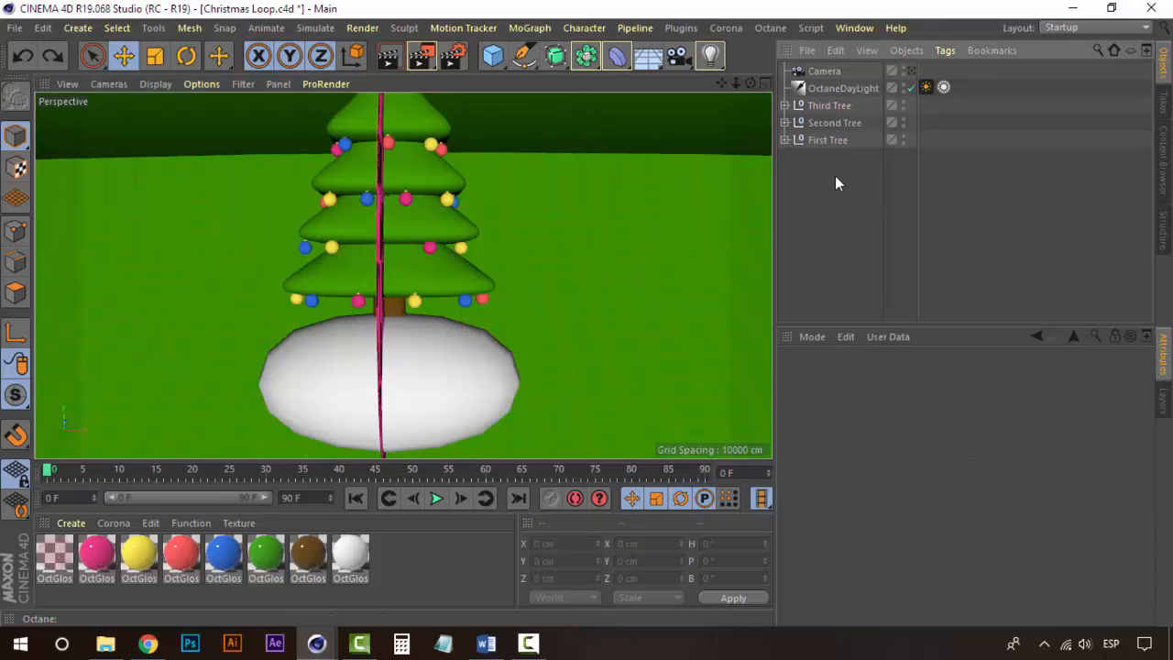
key("ctrl+z")
left_click(835, 196)
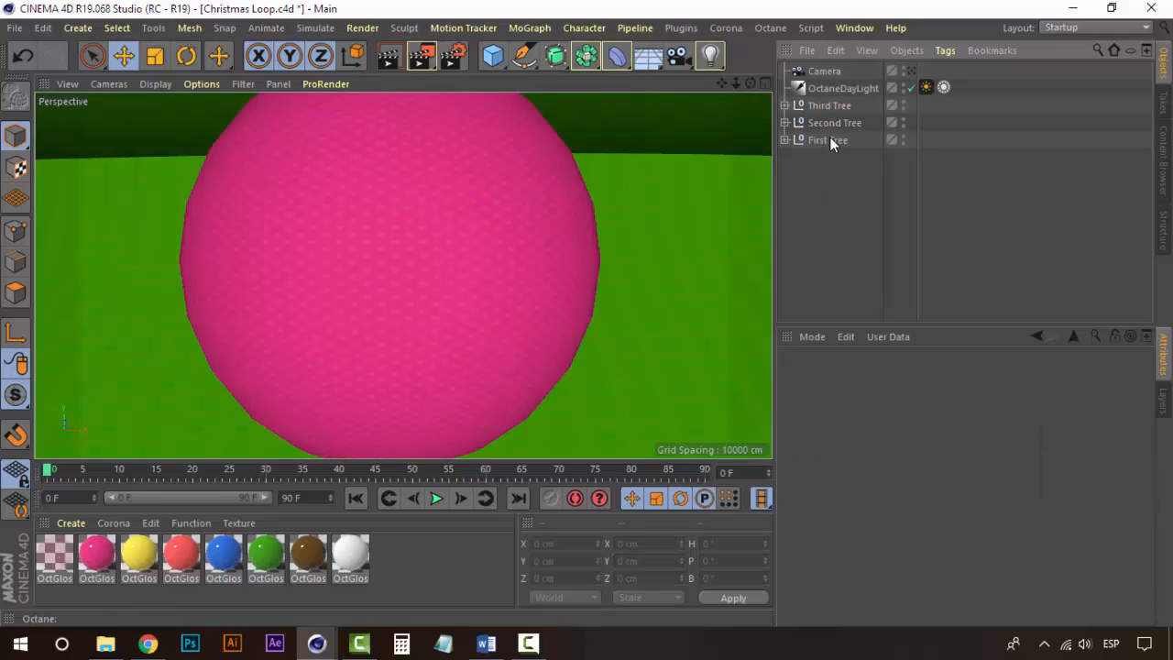
- Try shrinking Third Tree interactively with the Scale tool, then undo it
left_click(842, 106)
key("t")
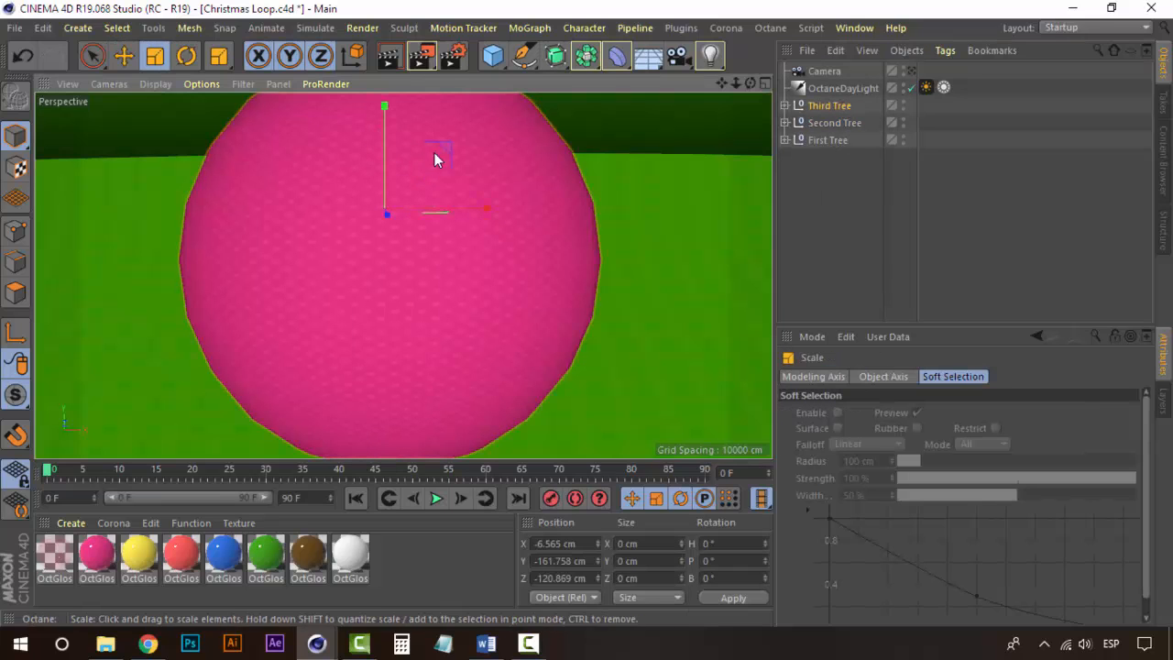
left_click_drag(442, 147, 385, 200)
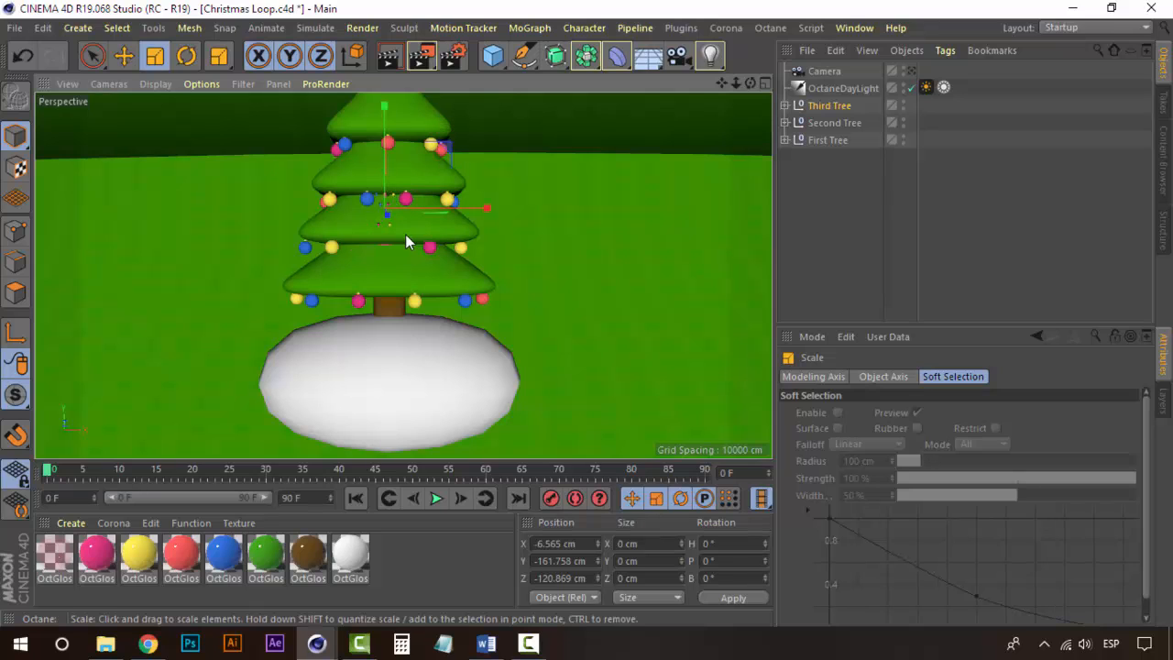
key("ctrl+z")
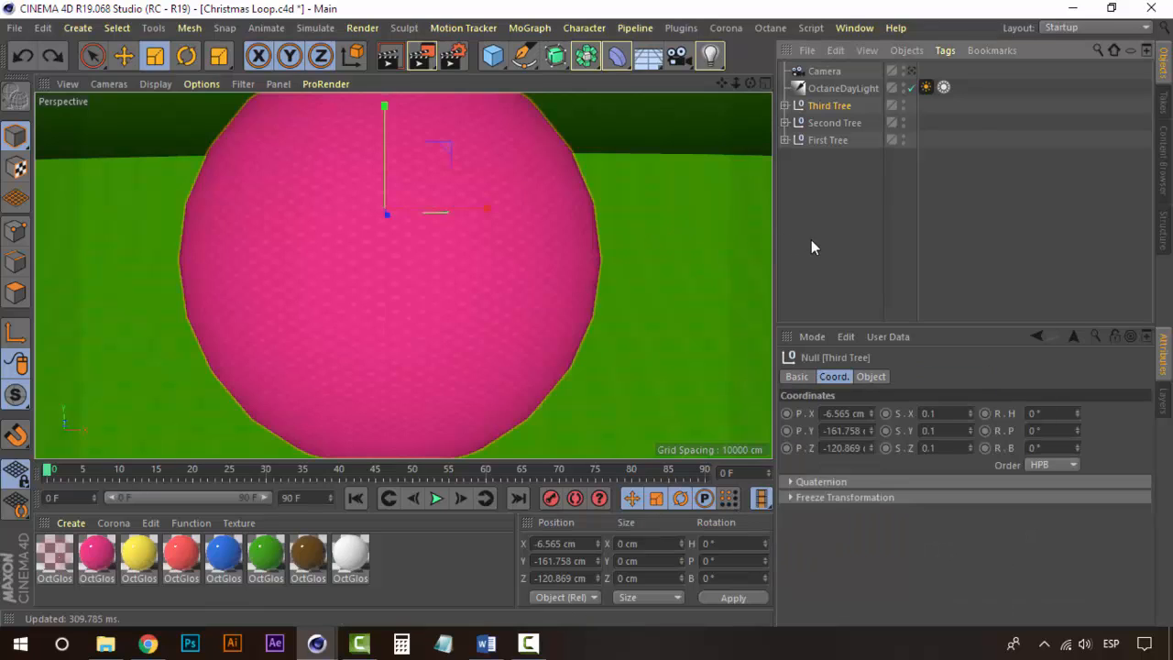
- Set Third Tree's X, Y and Z scale to 0.02
left_click(811, 240)
left_click(834, 116)
left_click(834, 109)
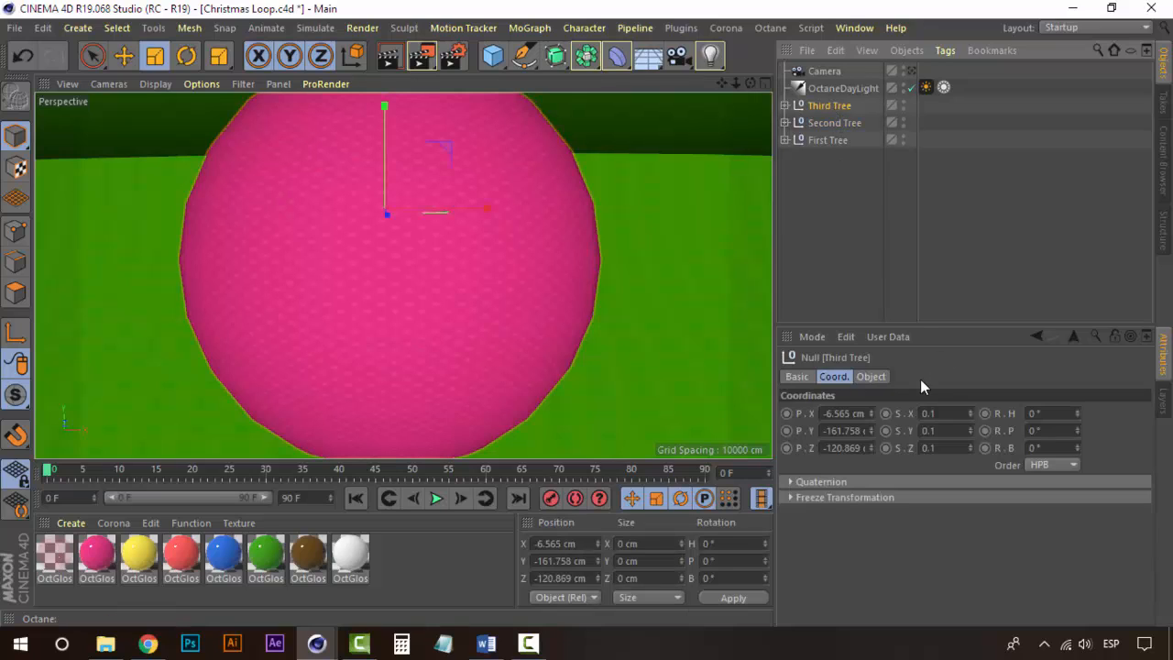
left_click(940, 410)
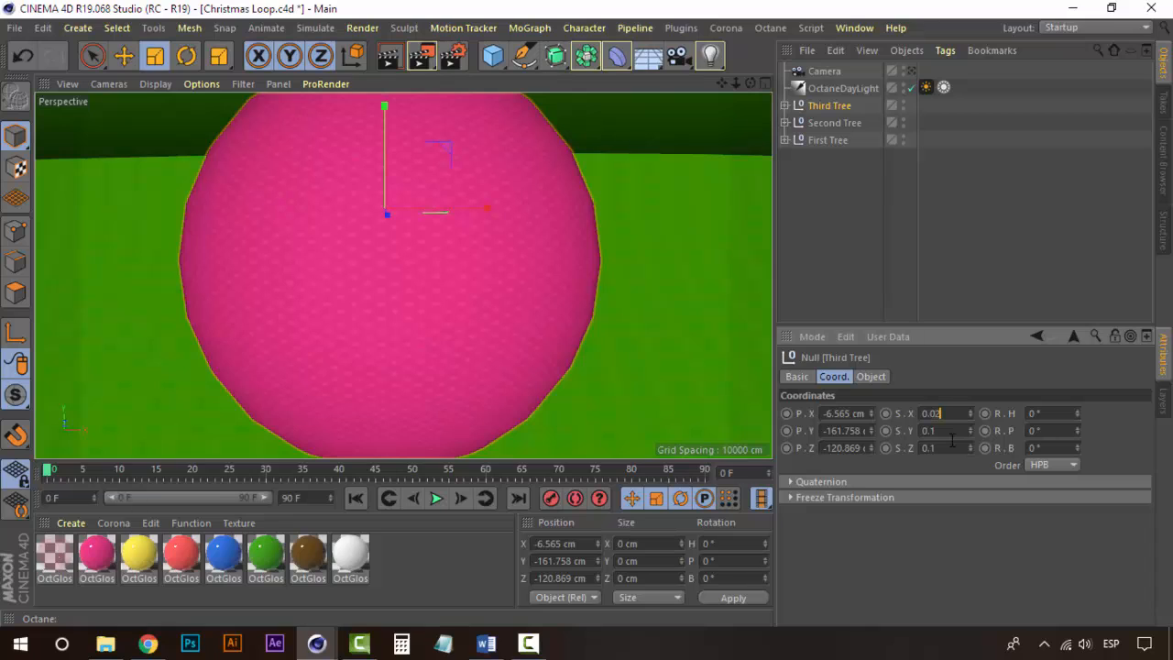
left_click_drag(952, 417, 921, 448)
key("ctrl+c")
key("ctrl+v")
key("ctrl+v")
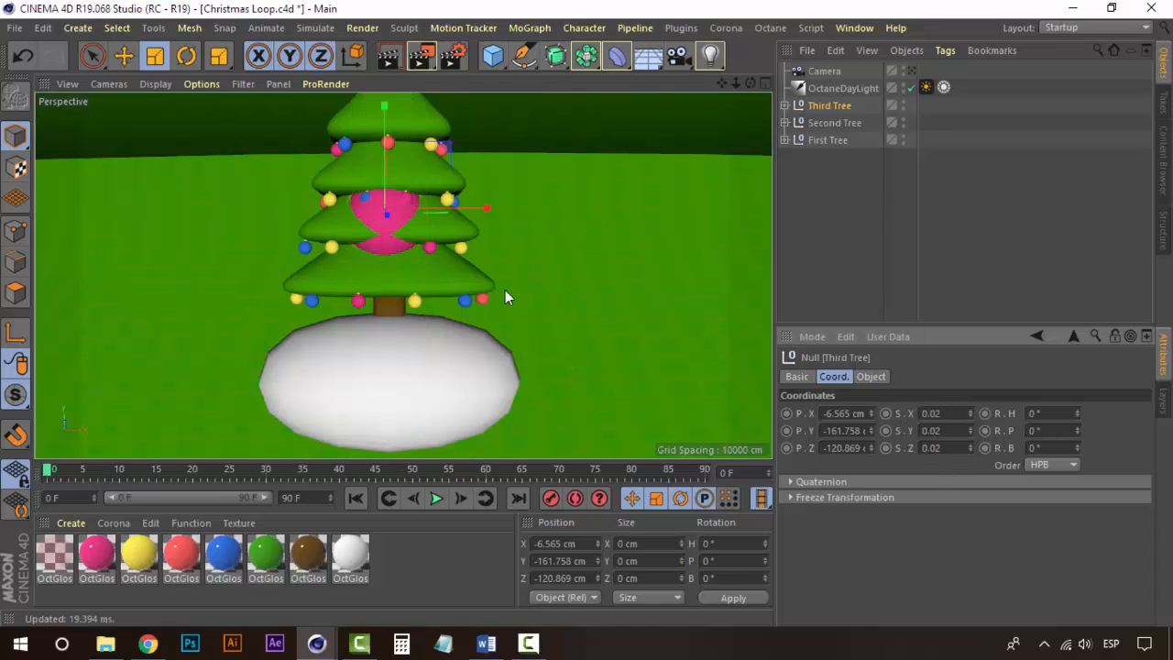
- Move Third Tree down along the Y axis to about -167.6 cm with the Move tool
scroll(352, 261, "up", 3)
key("e")
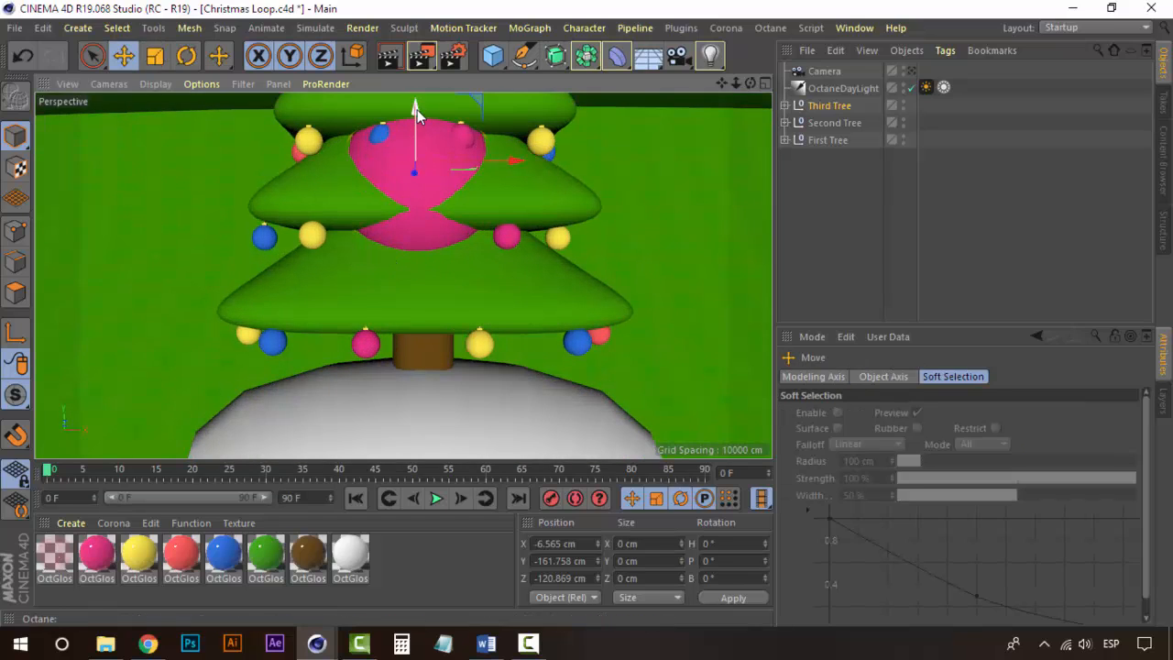
left_click_drag(418, 119, 417, 197)
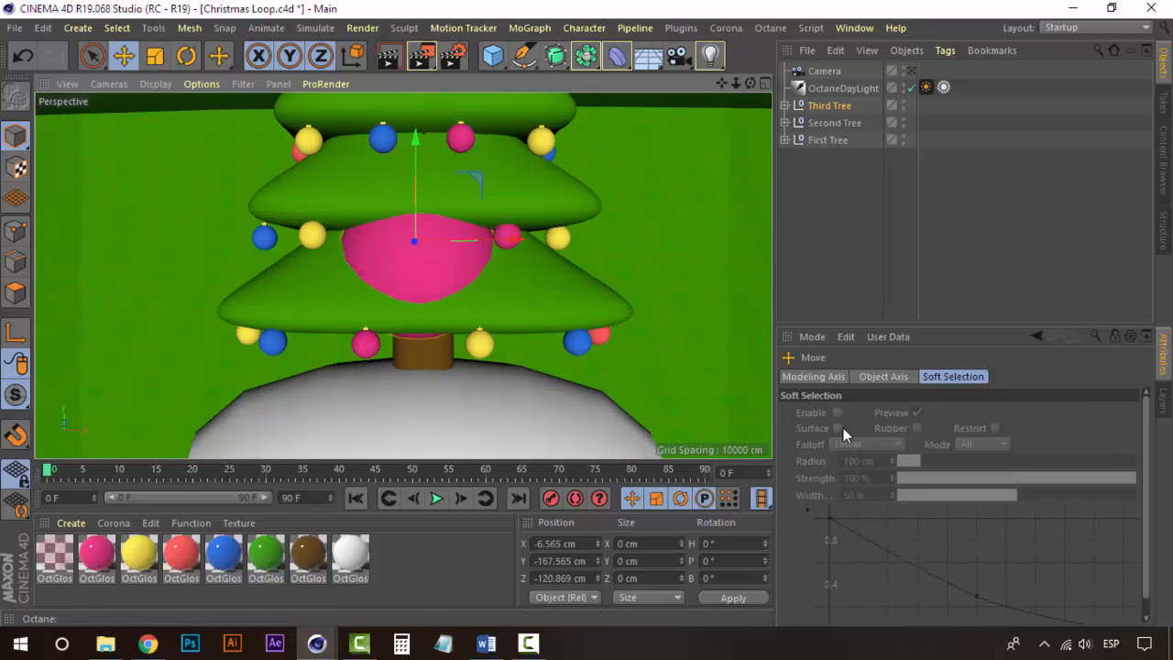
- Set Third Tree's X, Y and Z scale to 0.008 and move it forward along Z to about -125.1 cm
left_click(829, 105)
left_click_drag(944, 414, 933, 417)
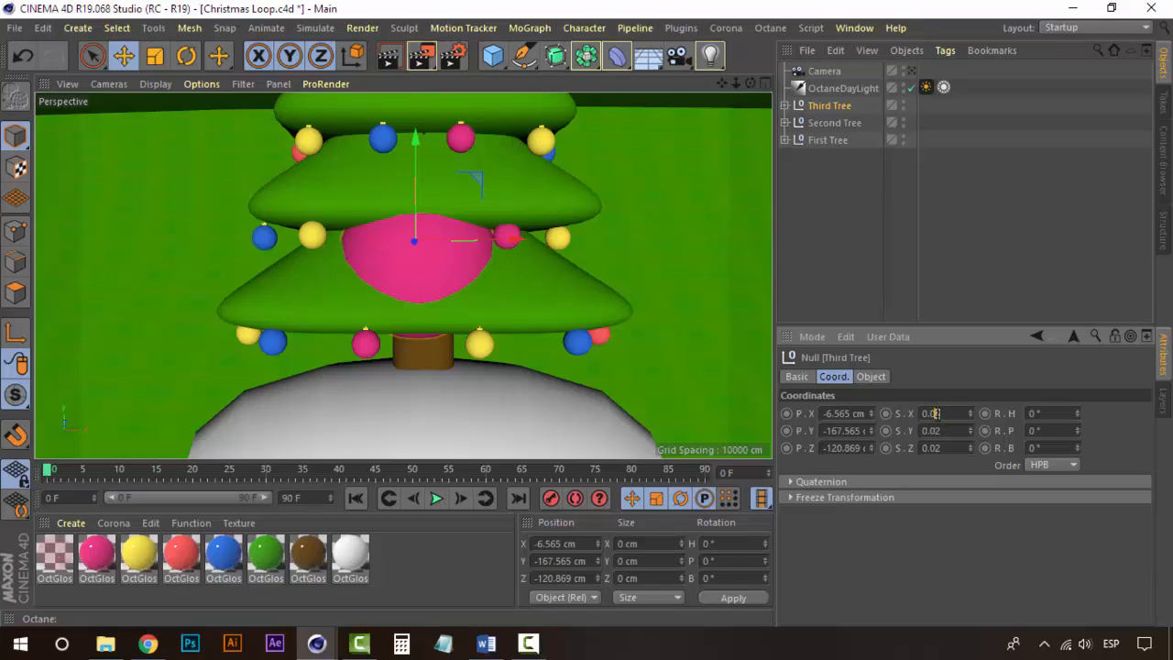
key("Return")
double_click(944, 431)
type("0.008")
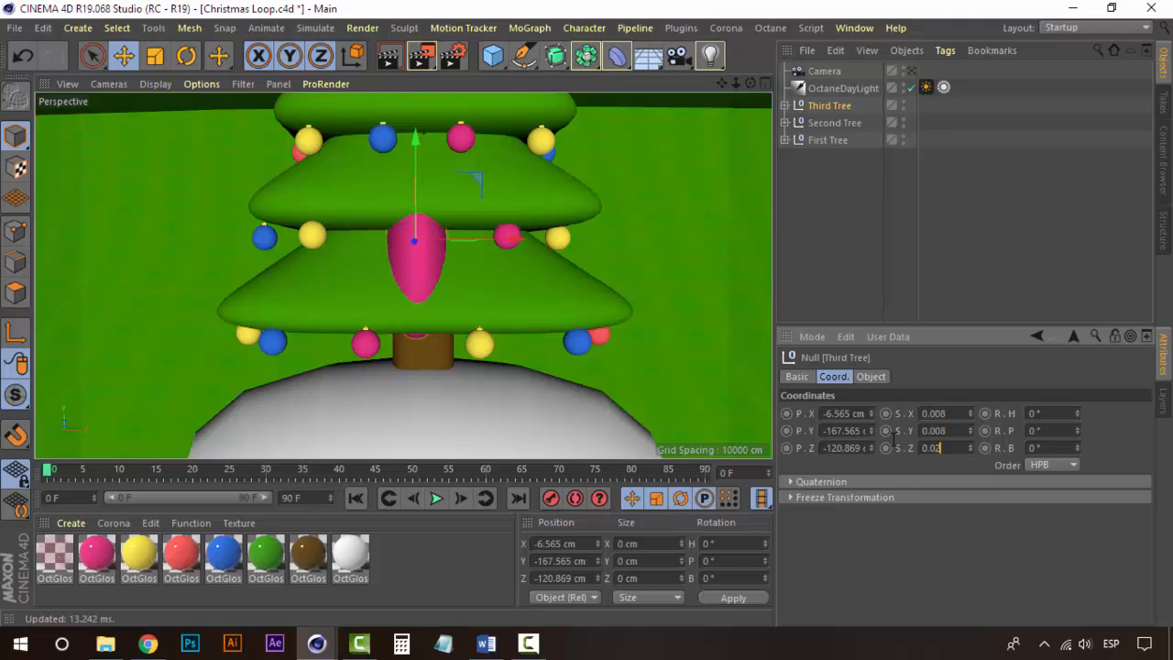
key("Tab")
type("0.008")
key("Return")
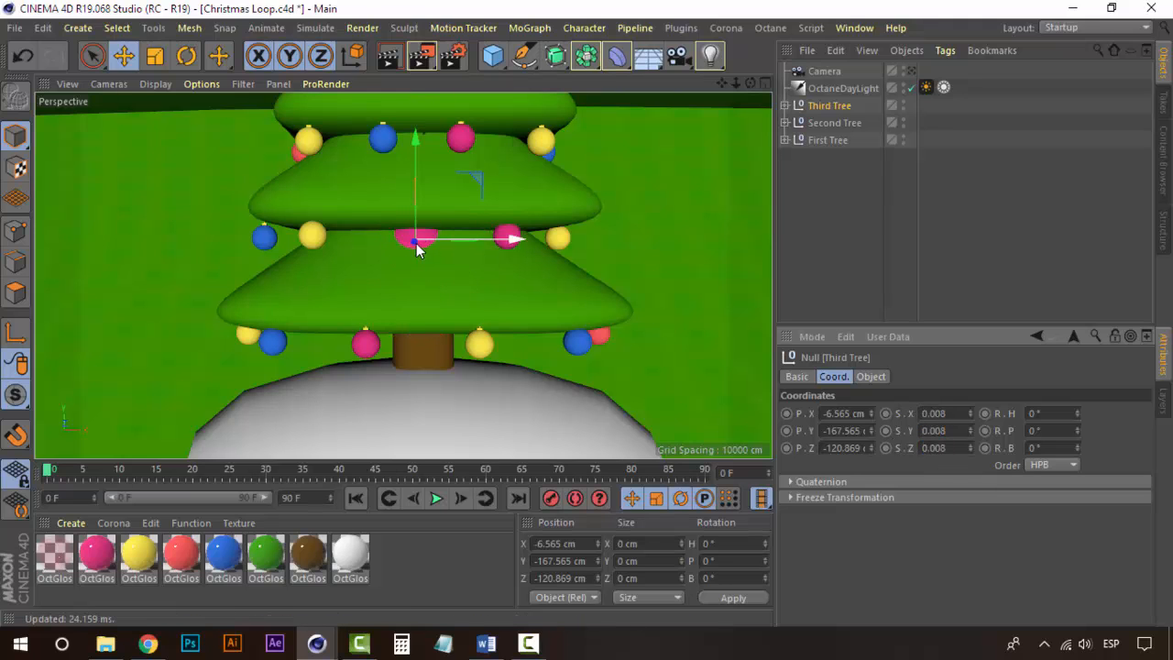
mouse_move(417, 248)
left_mouse_down("alt")
mouse_move(383, 245)
mouse_move(404, 241)
left_mouse_up("alt")
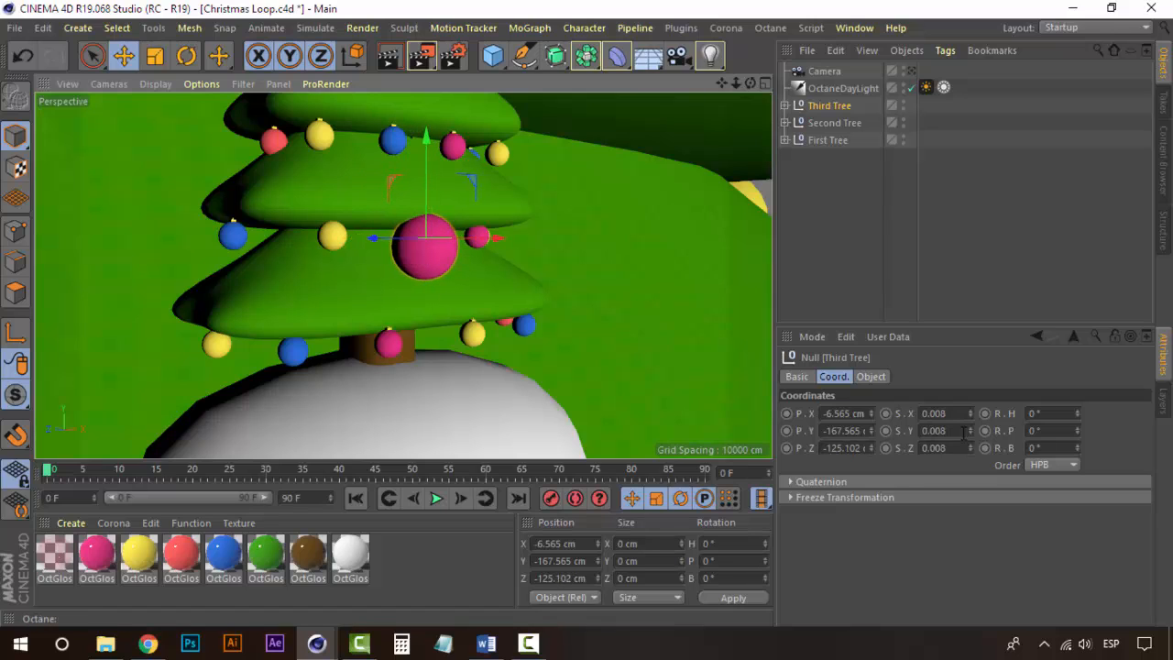
- Set Third Tree's X, Y and Z scale to 0.005
left_click(945, 413)
type("5")
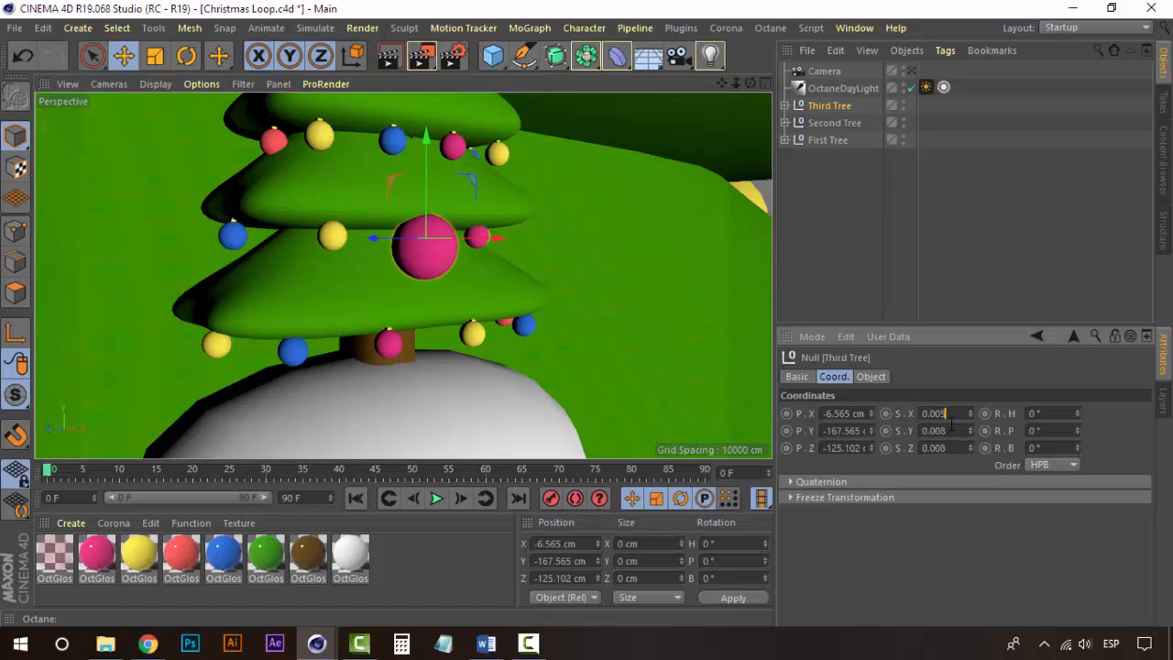
left_click_drag(953, 413, 903, 408)
key("ctrl+c")
key("Tab")
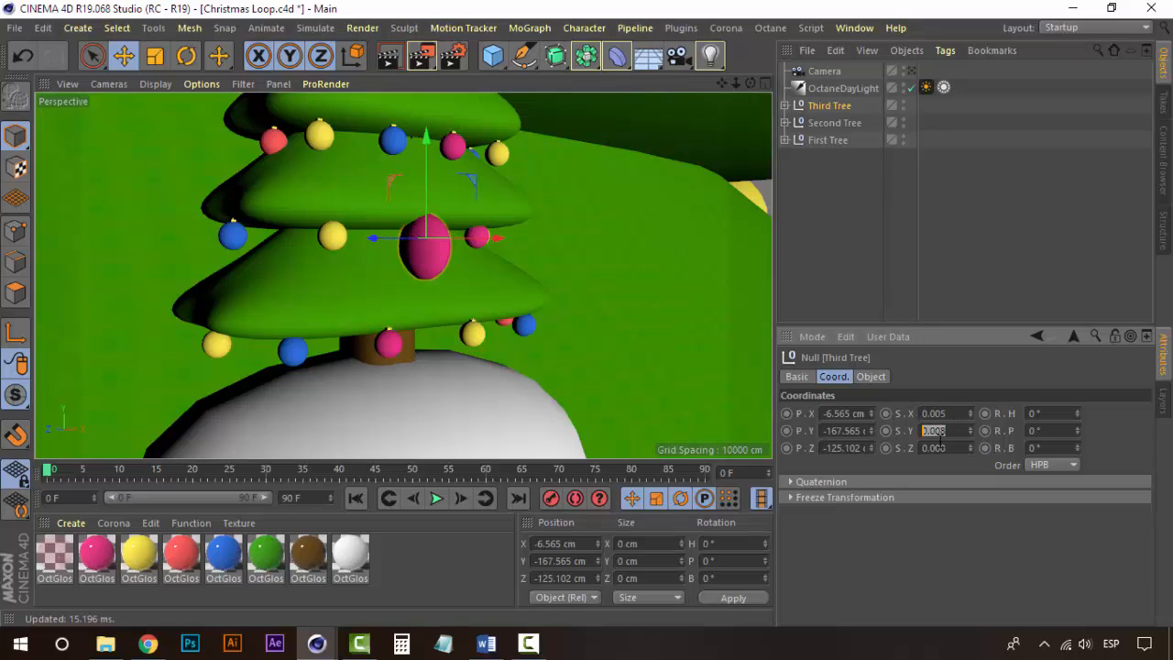
key("ctrl+v")
key("Tab")
key("ctrl+v")
key("Return")
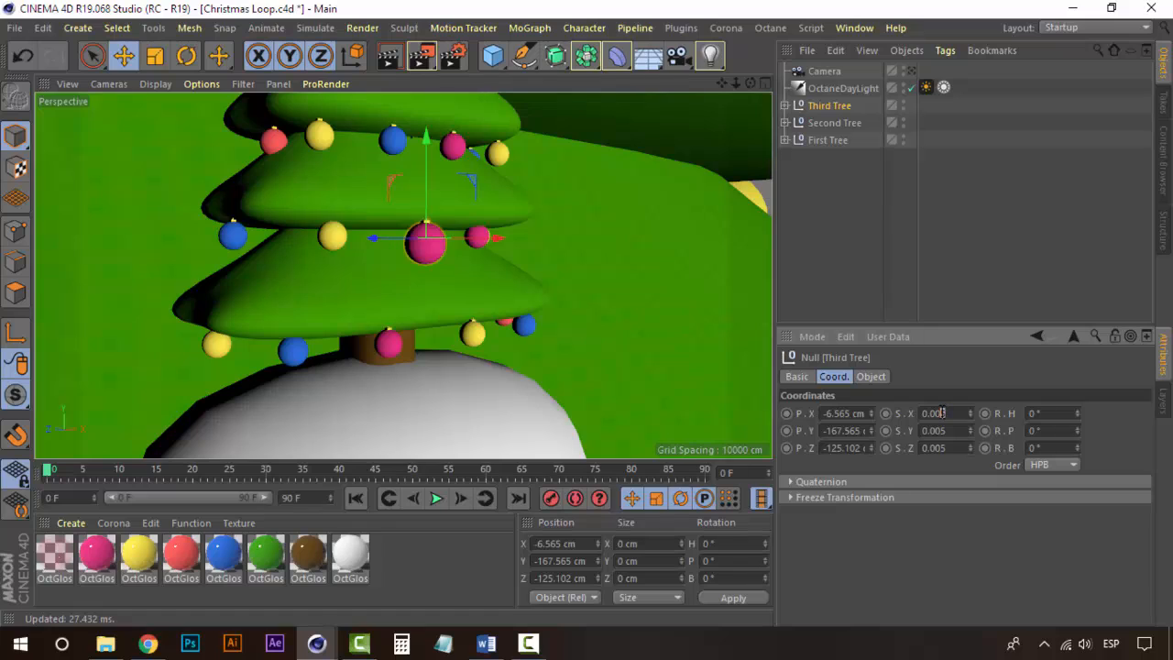
- Reduce Third Tree's X, Y and Z scale to 0.003
left_click_drag(950, 415, 908, 417)
key("ctrl+c")
key("Tab")
key("ctrl+v")
key("ctrl+v")
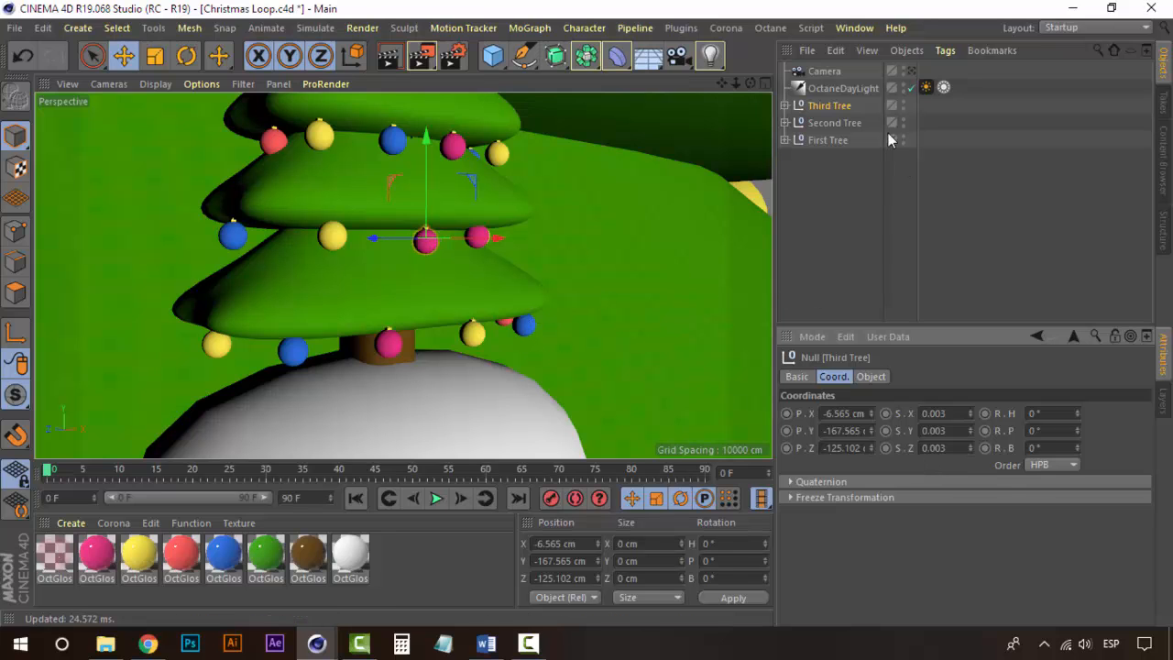
- Set Third Tree's X, Y and Z scale to 0.004, comparing its ornament with the neighbouring ones on Second Tree
left_click_drag(597, 207, 496, 221, "alt")
middle_click_drag(390, 222, 530, 203, "alt")
scroll(391, 235, "up", 10)
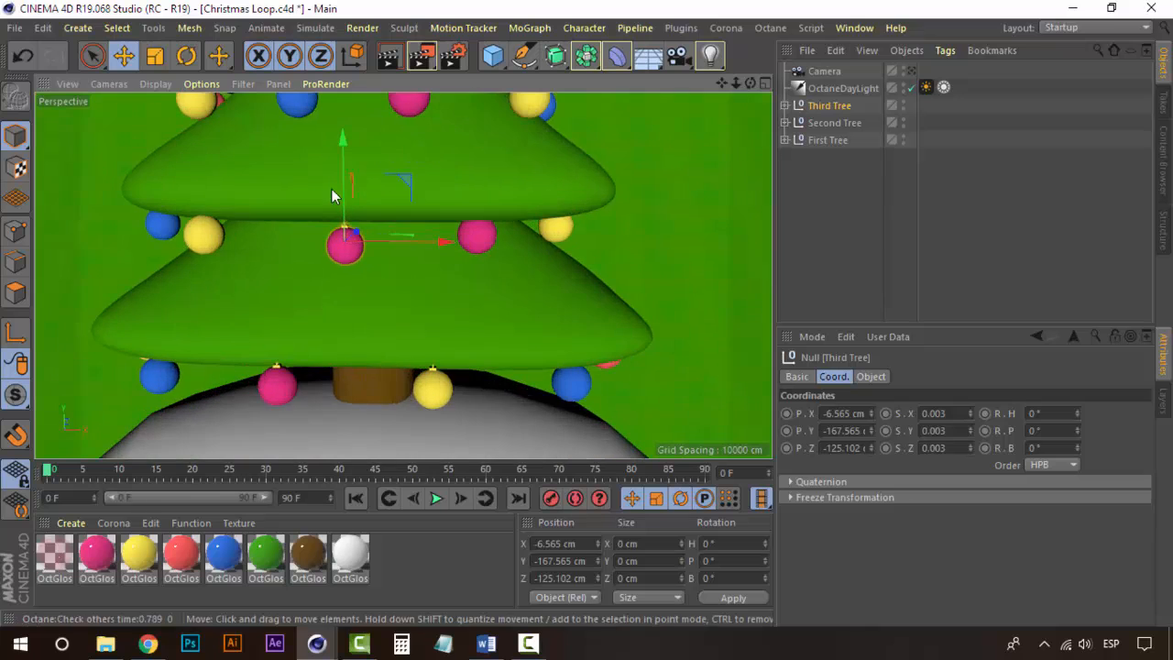
scroll(307, 203, "up", 8)
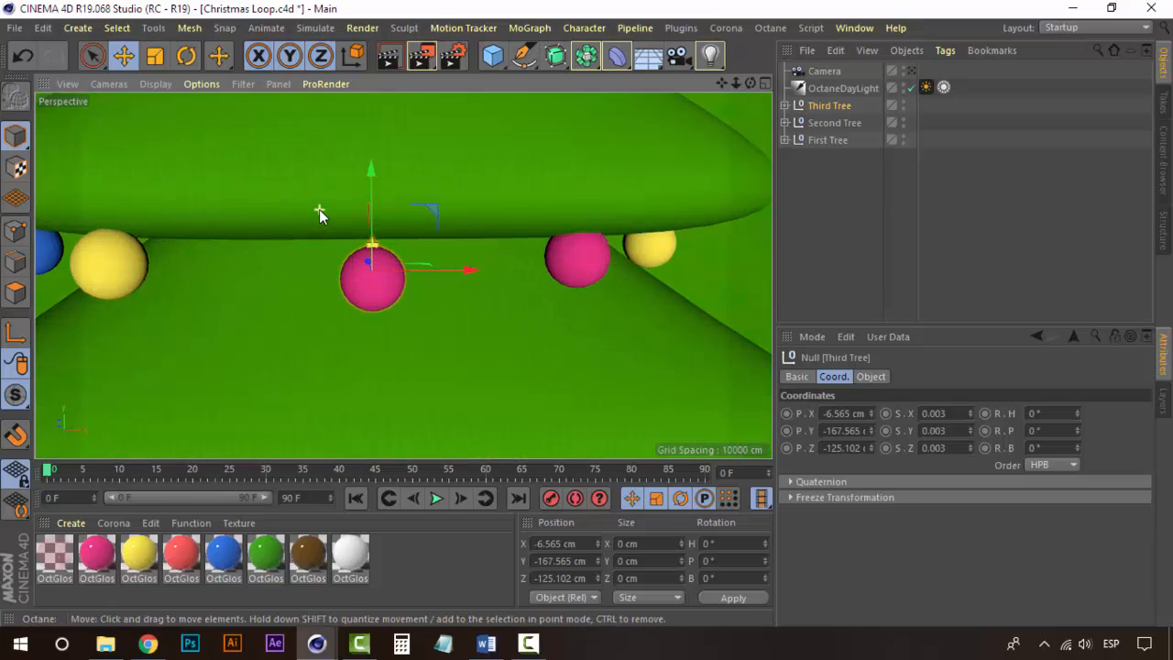
double_click(944, 413)
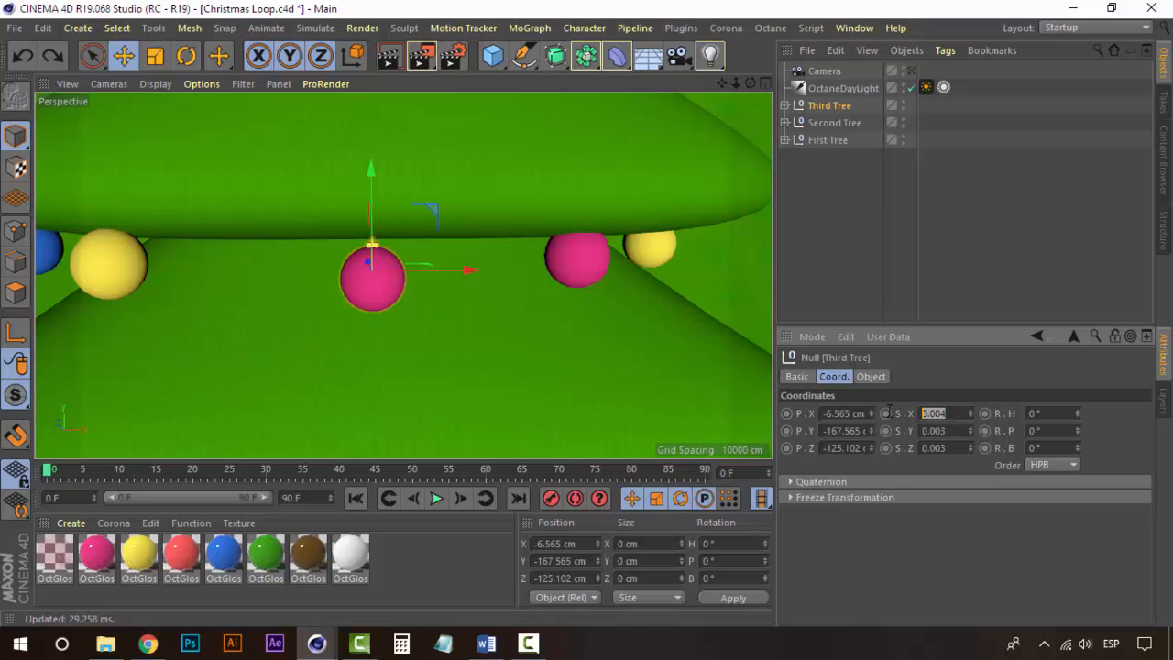
key("Tab")
type("0.004")
key("Tab")
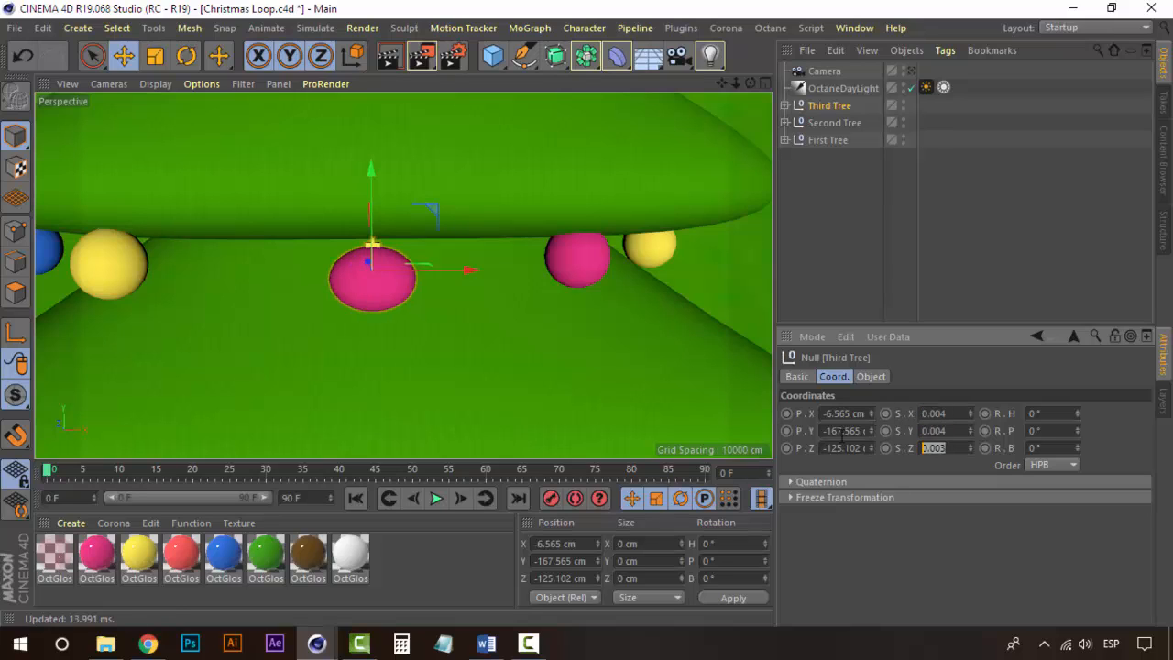
type("0.004")
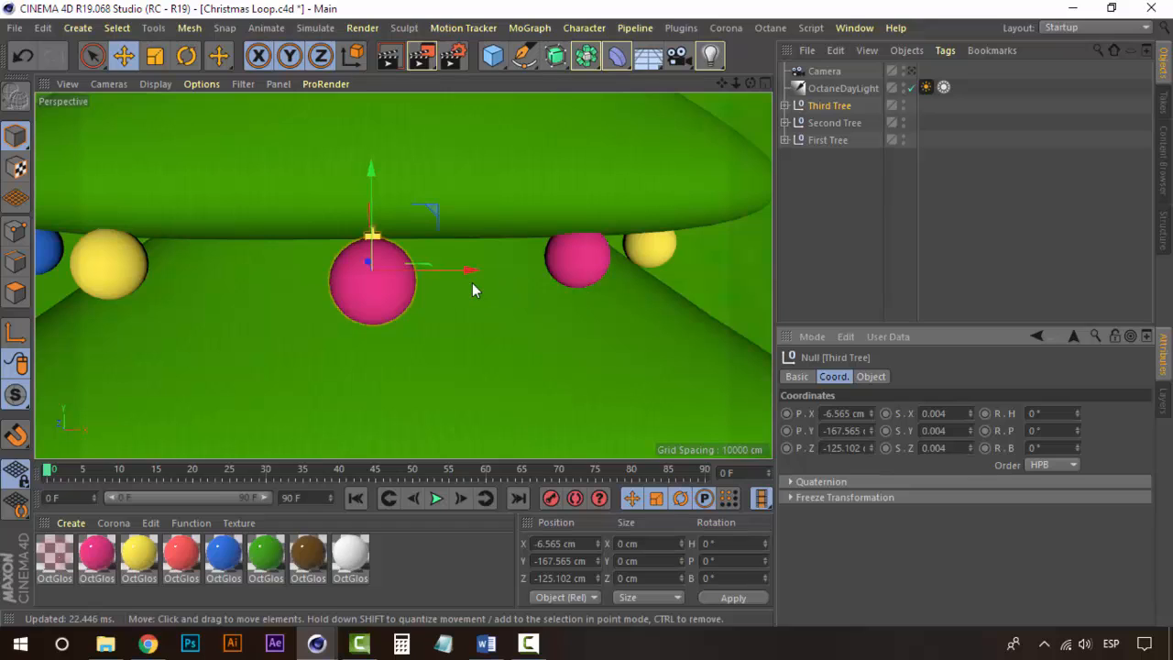
- Move Third Tree to about -6.8 cm in X and -123.4 cm in Z so it hangs under Second Tree's branch layer
left_click_drag(468, 277, 462, 273)
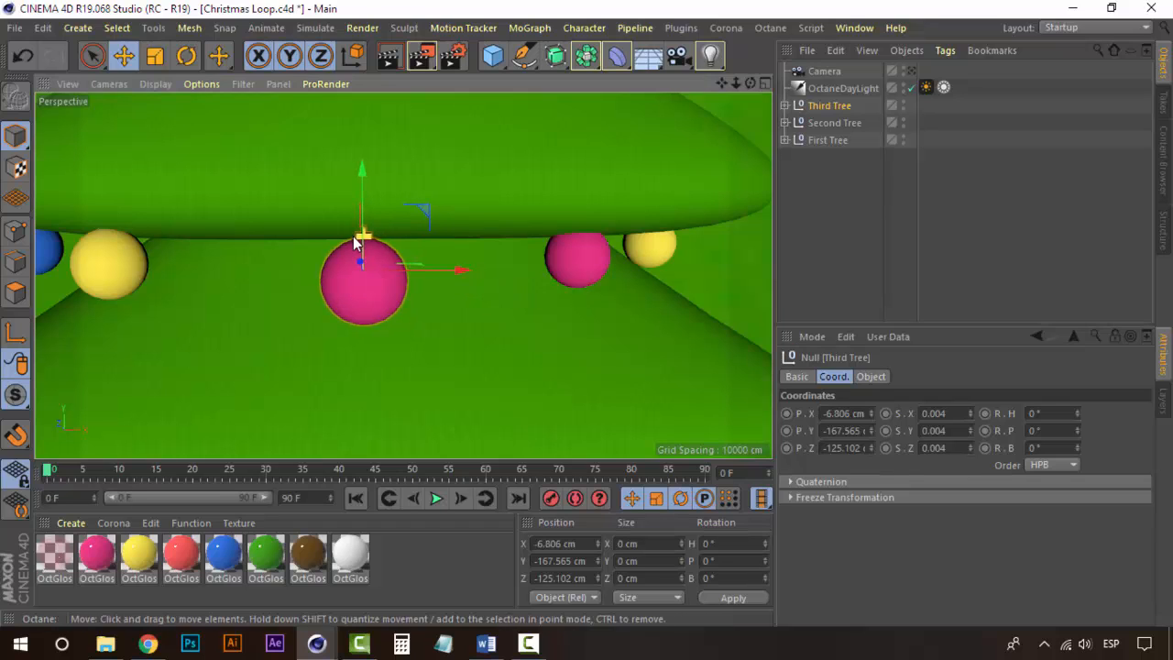
left_click_drag(297, 235, 316, 262, "alt")
left_click_drag(446, 272, 357, 272, "alt")
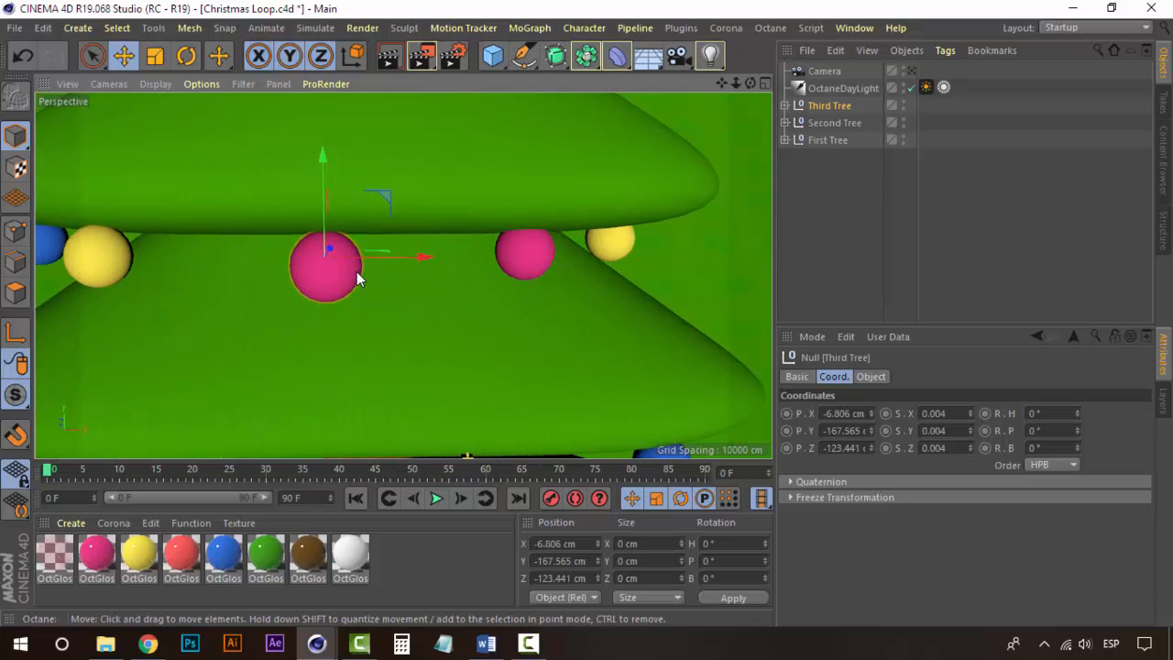
middle_click_drag(339, 216, 379, 248, "alt")
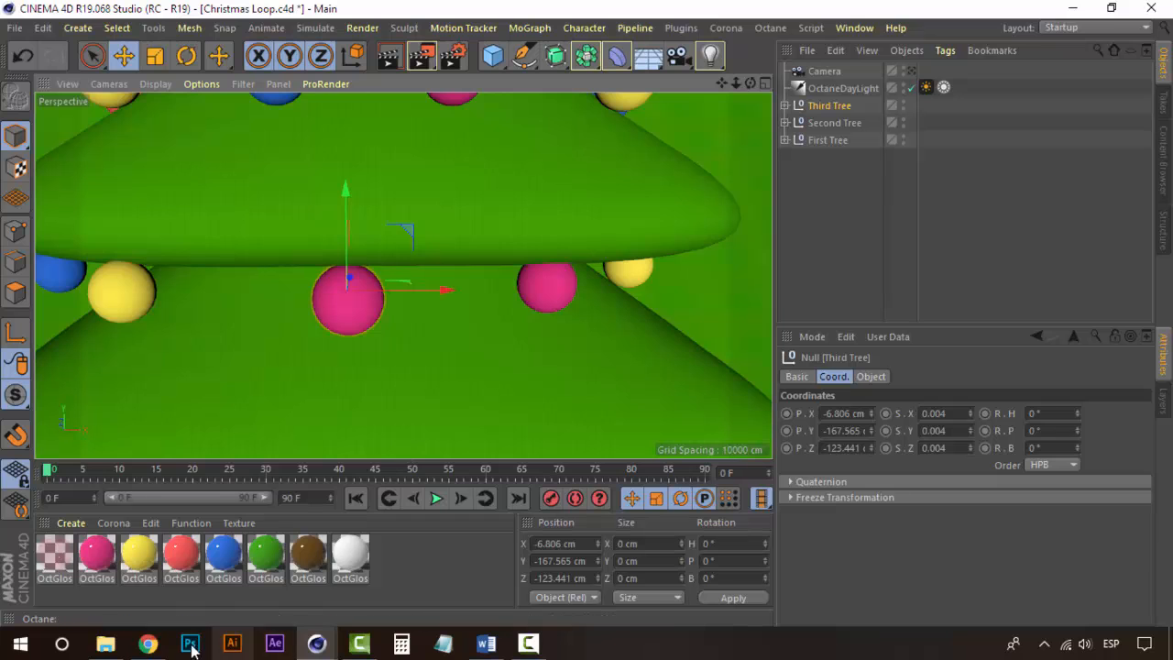
- Bring up the Octane Live Viewer window and place it beside the viewport, leaving the Second Tree group collapsed
mouse_move(316, 643)
left_click(410, 587)
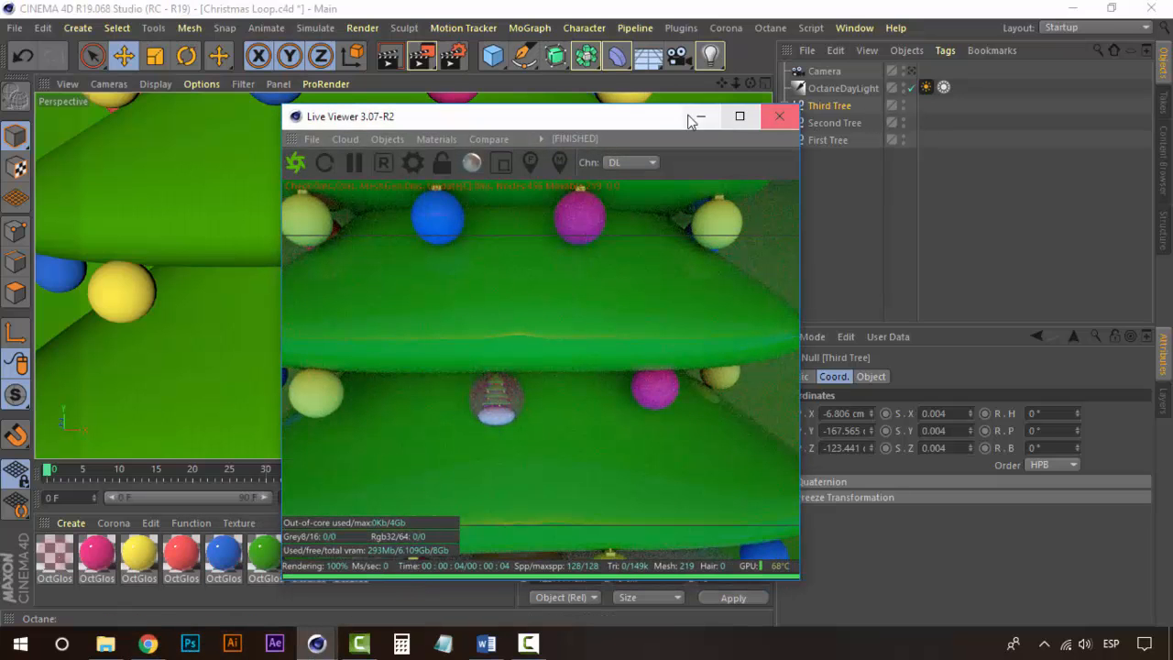
left_click_drag(630, 116, 495, 129)
left_click(785, 122)
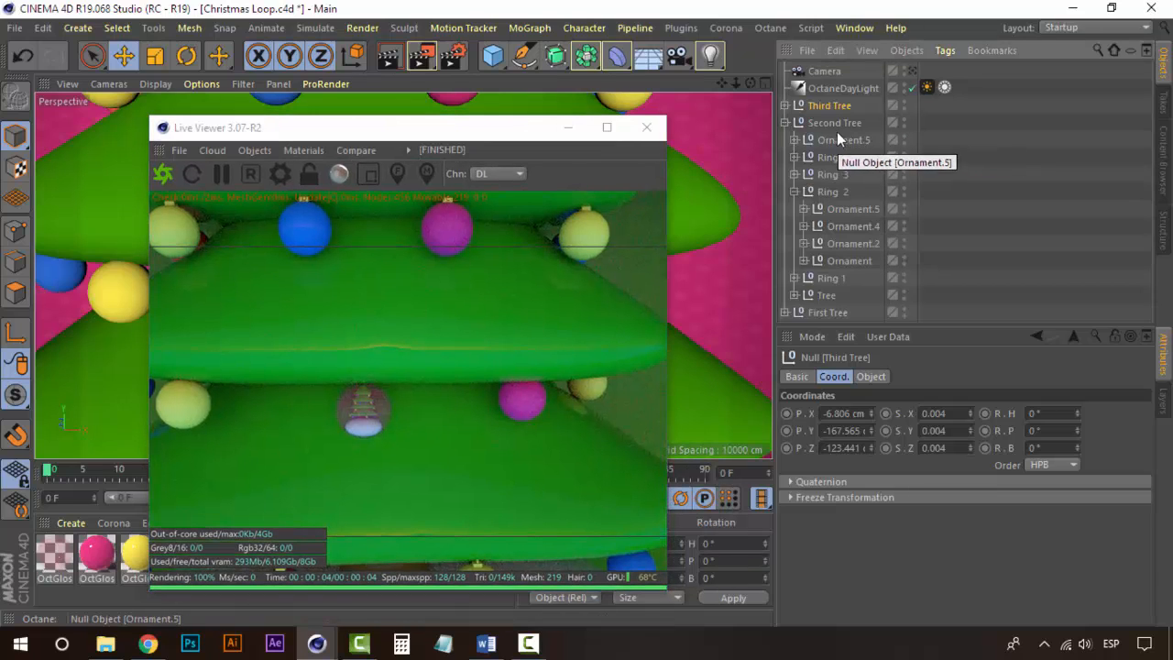
left_click(784, 123)
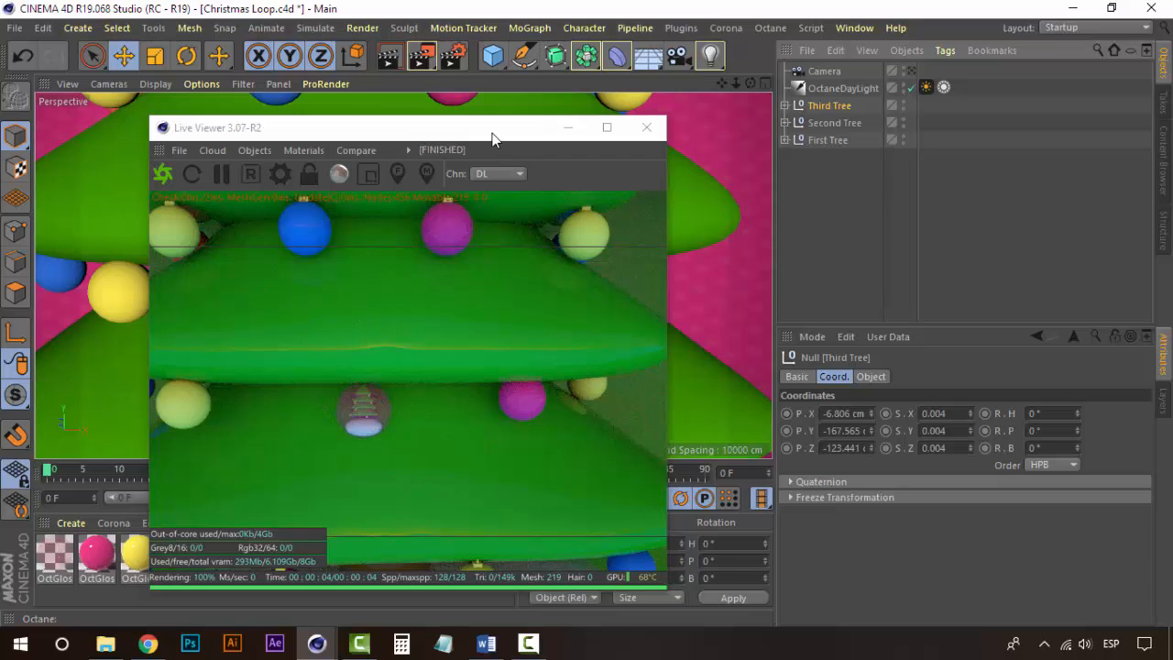
left_click_drag(492, 132, 1003, 134)
- Examine the nested trees and their enclosing ornaments at different distances in the Live Viewer render
scroll(322, 312, "up", 4)
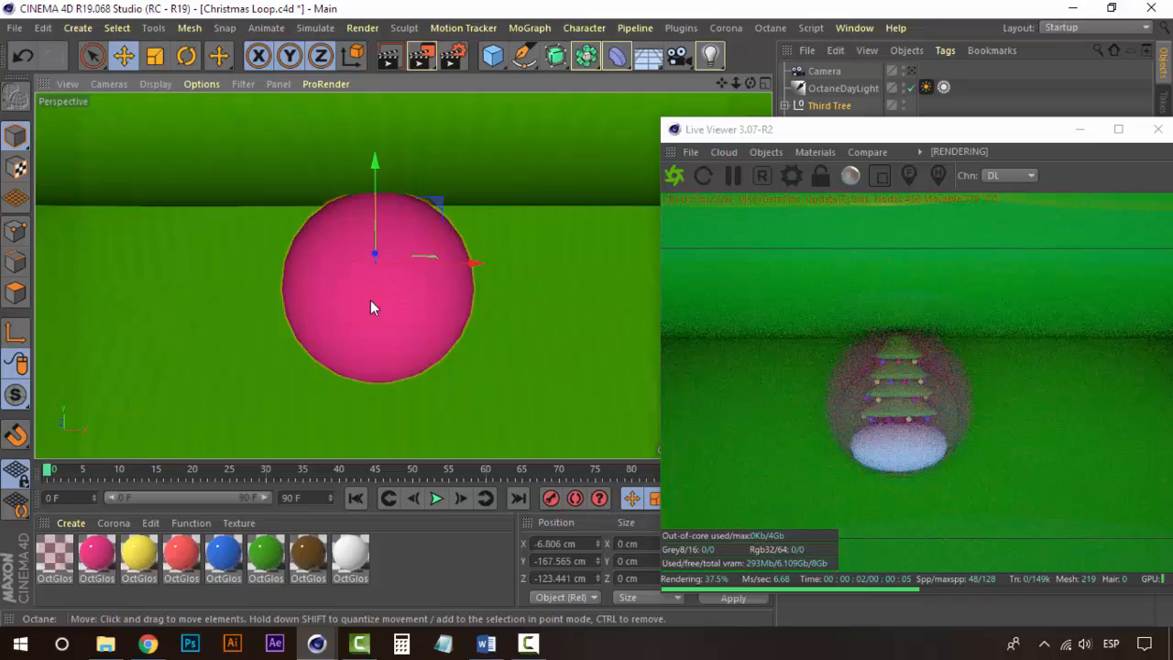
scroll(370, 300, "up", 4)
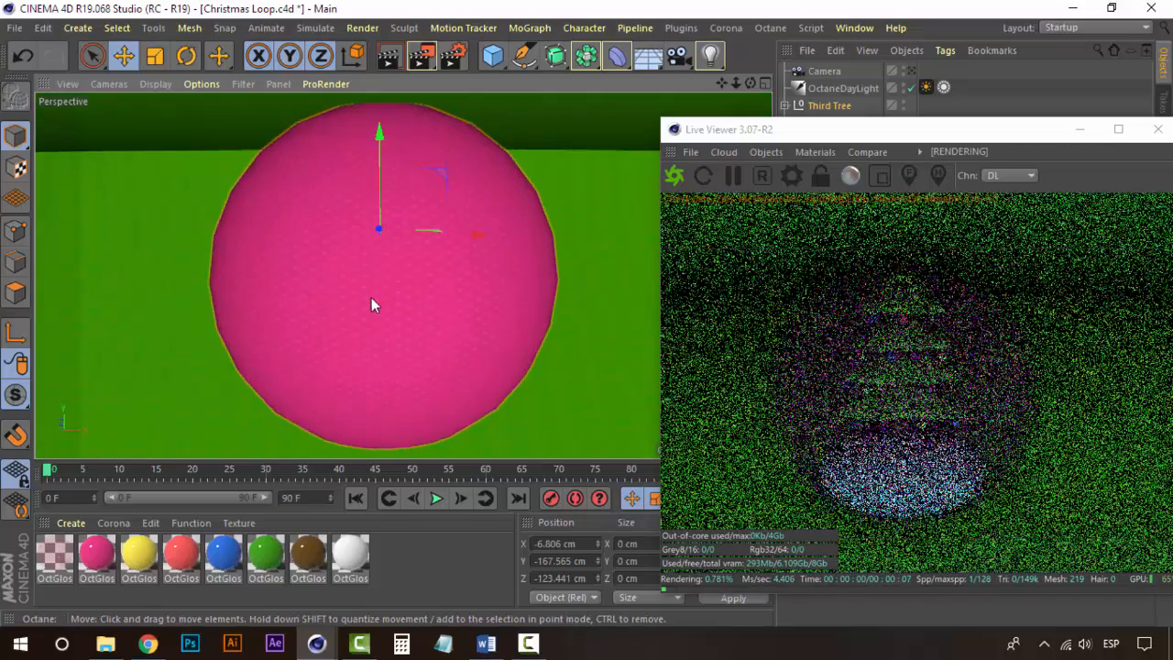
scroll(380, 246, "up", 3)
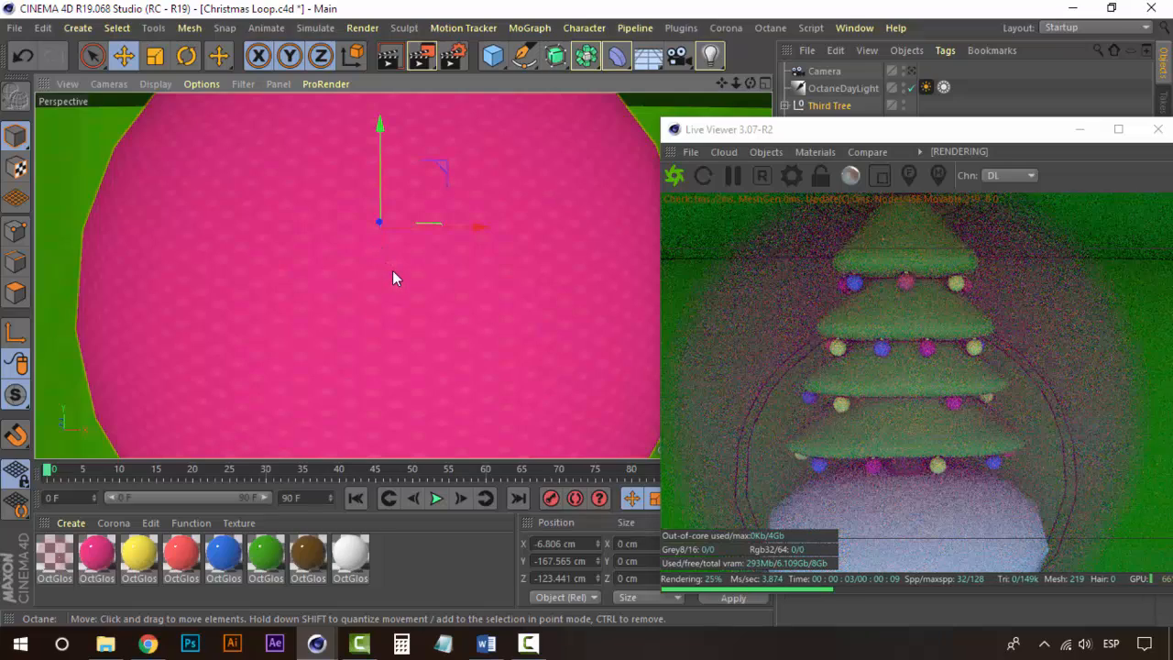
scroll(392, 270, "down", 8)
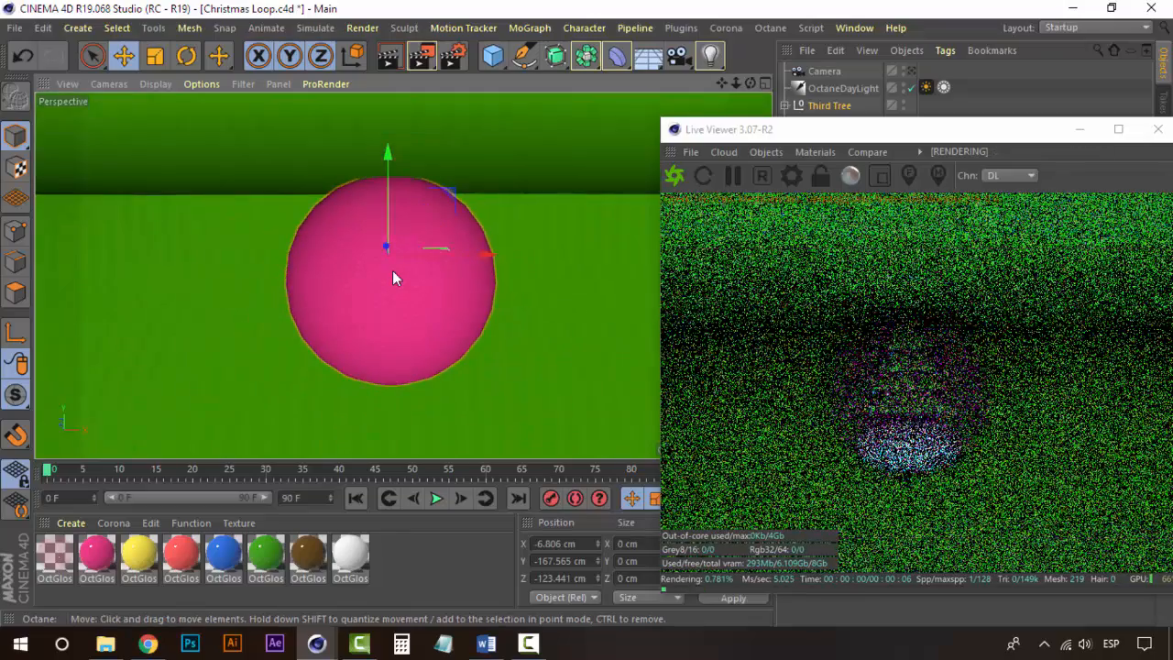
scroll(392, 270, "down", 6)
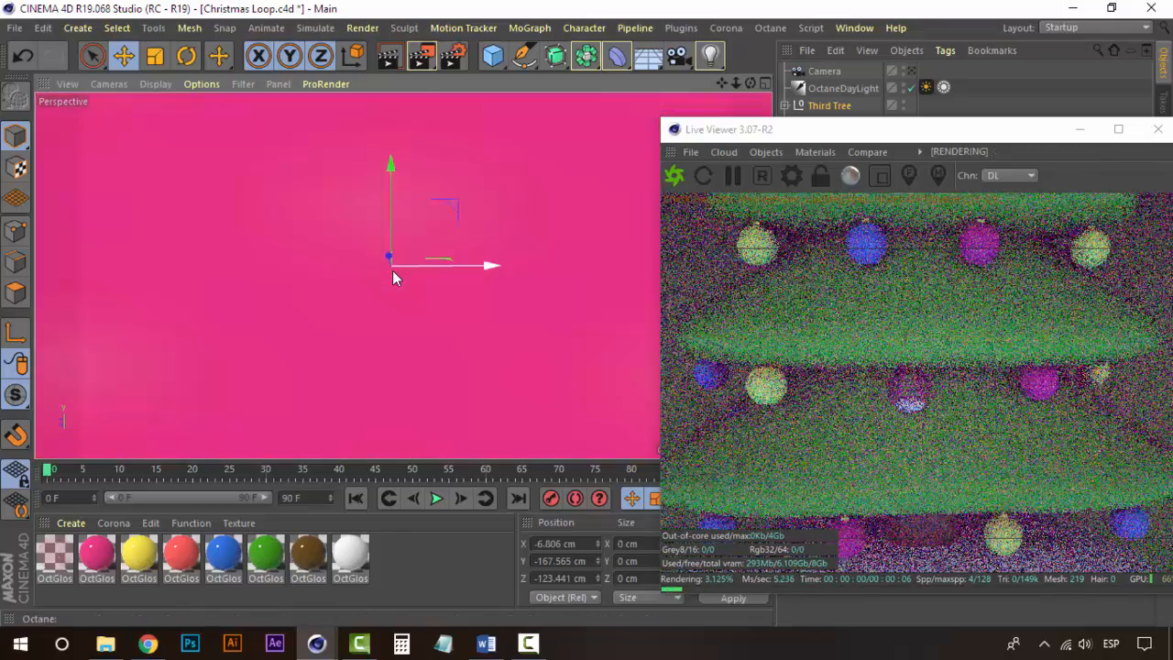
scroll(392, 275, "down", 1)
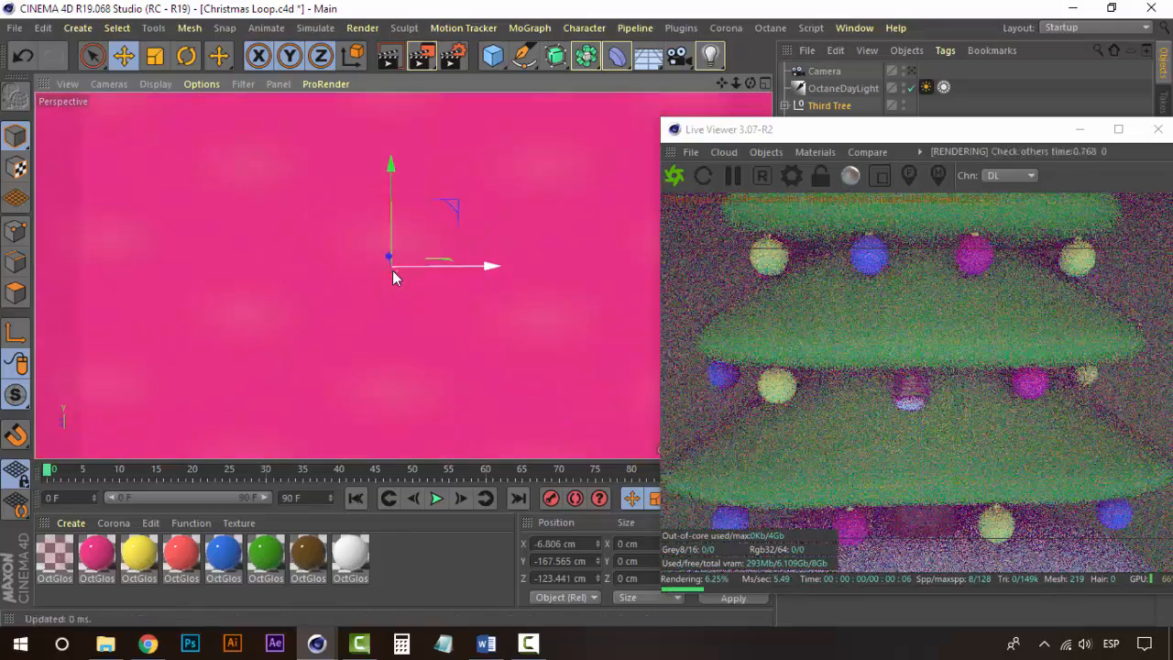
scroll(392, 275, "down", 1)
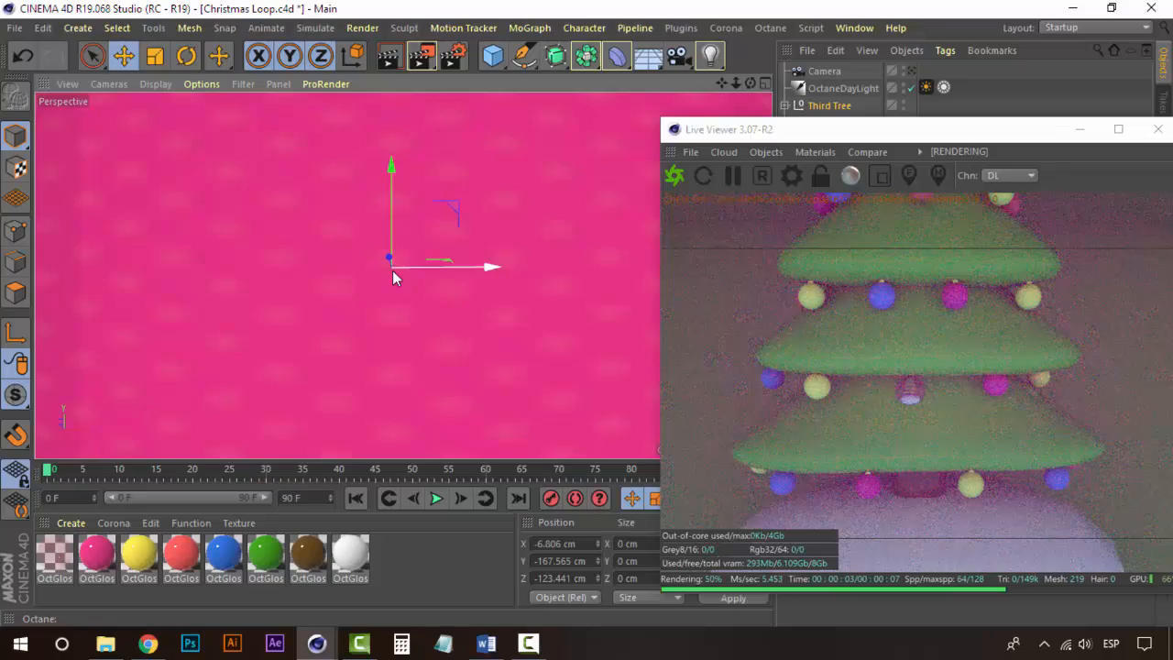
scroll(392, 271, "down", 1)
scroll(393, 270, "down", 5)
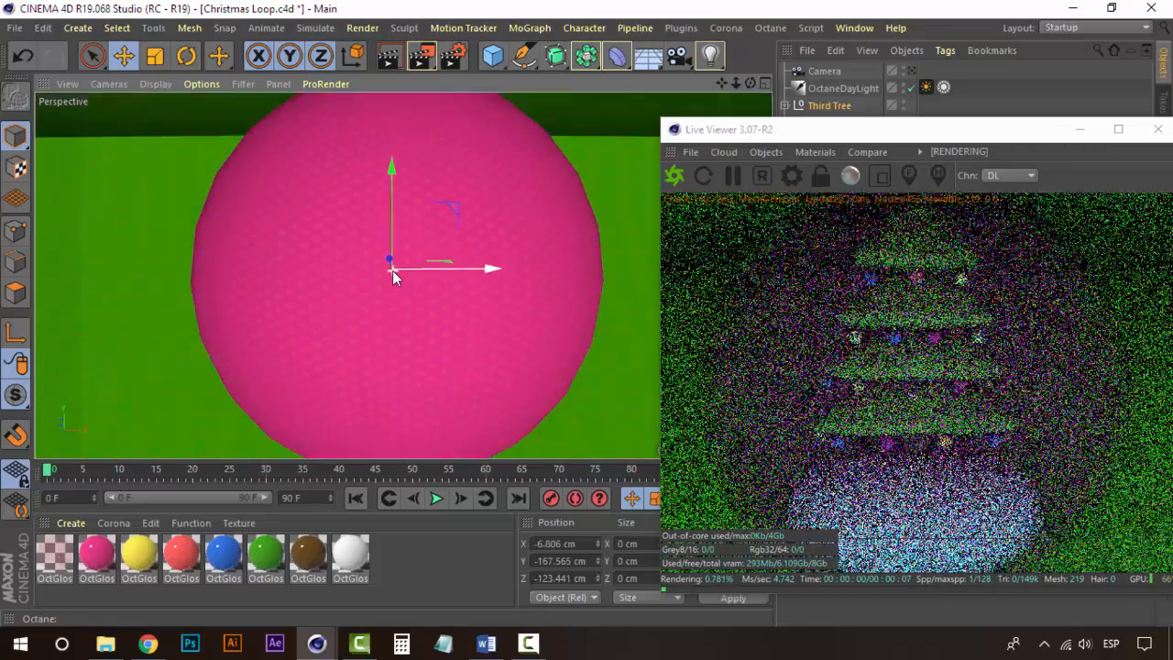
scroll(392, 272, "down", 6)
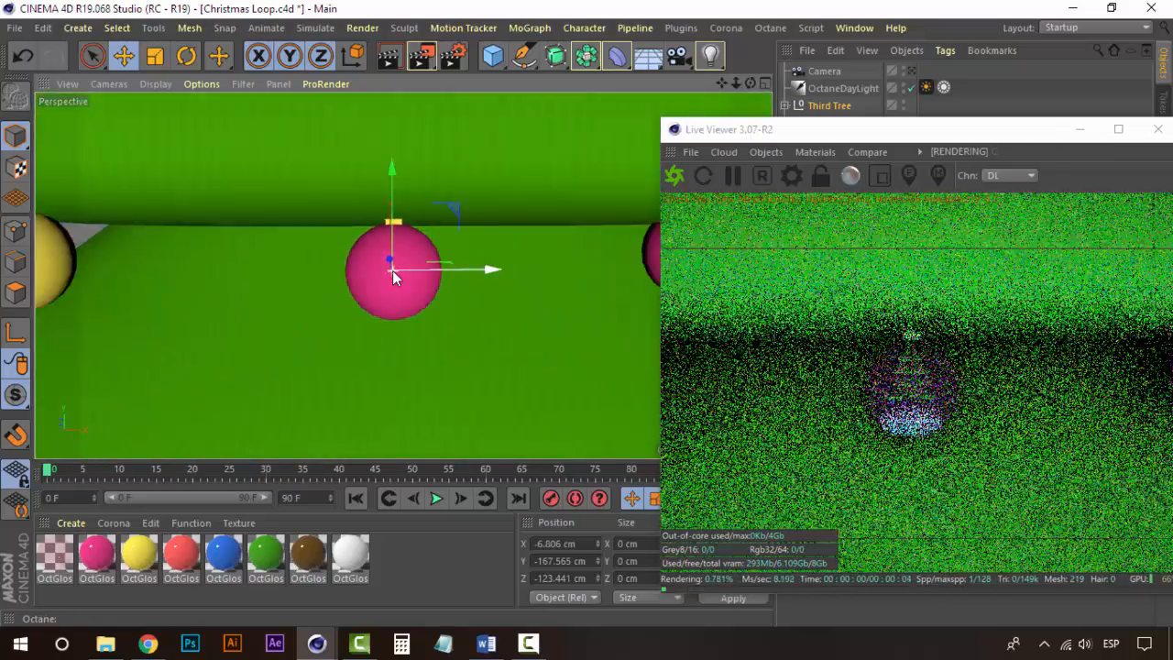
scroll(392, 275, "down", 2)
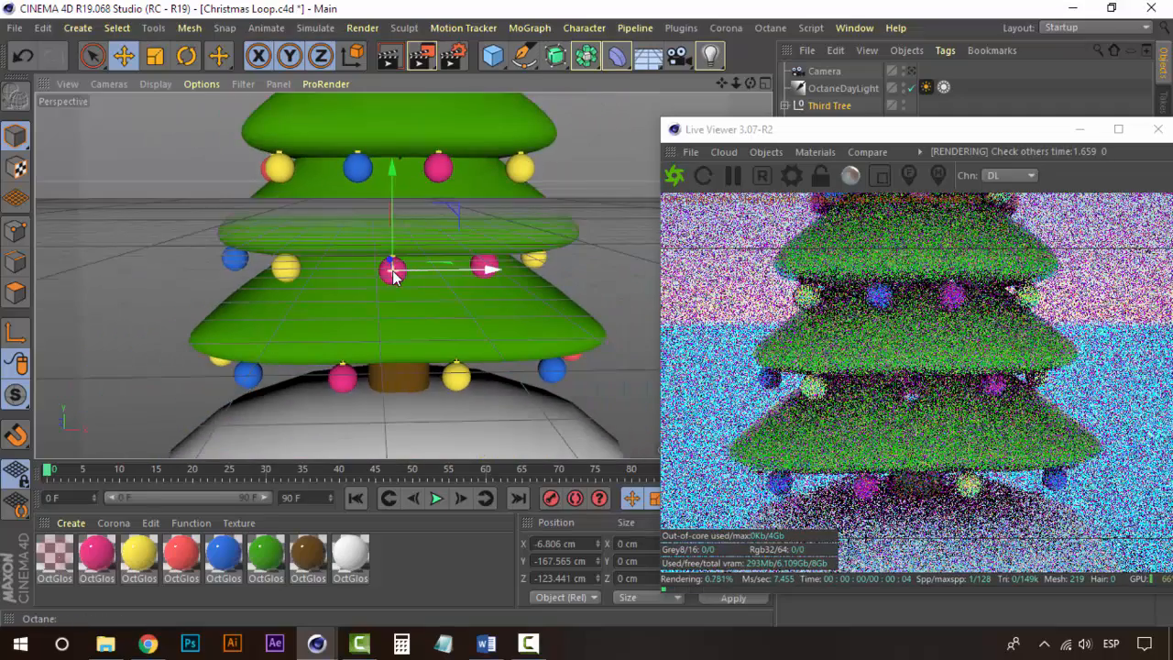
scroll(392, 275, "down", 2)
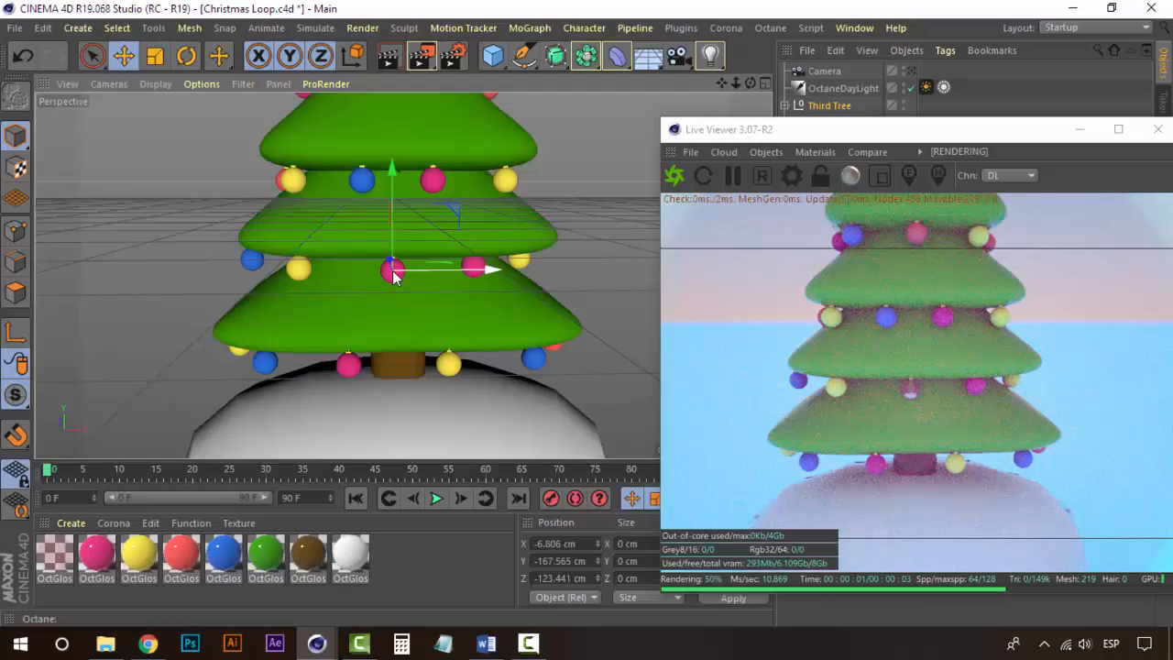
scroll(392, 275, "up", 10)
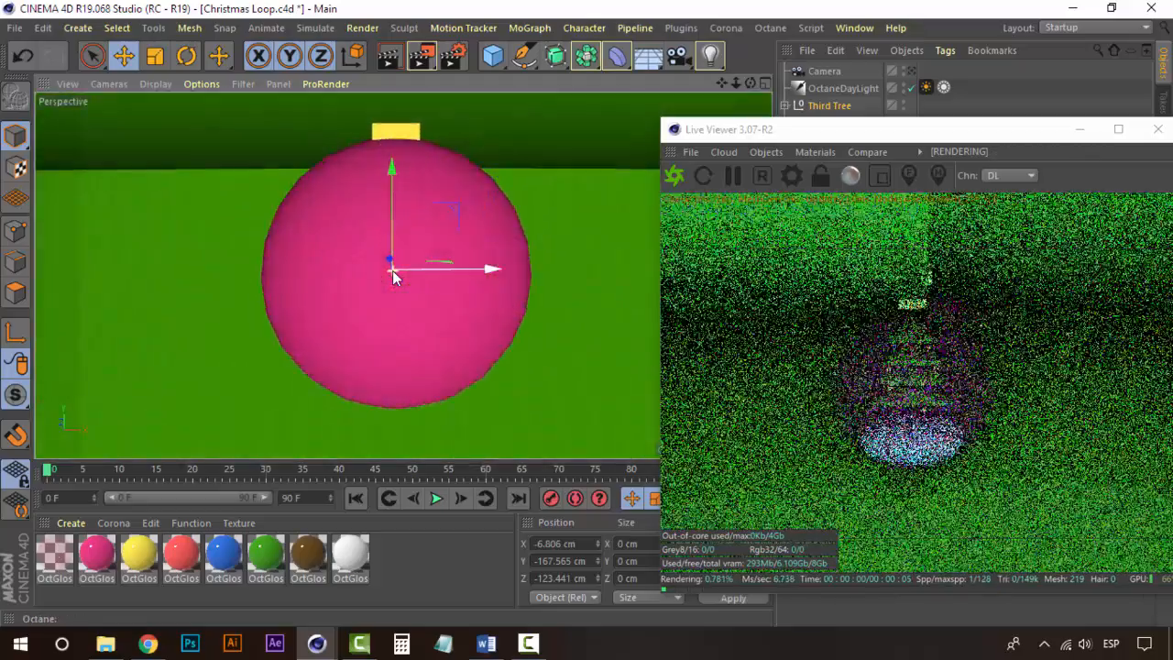
scroll(392, 275, "up", 6)
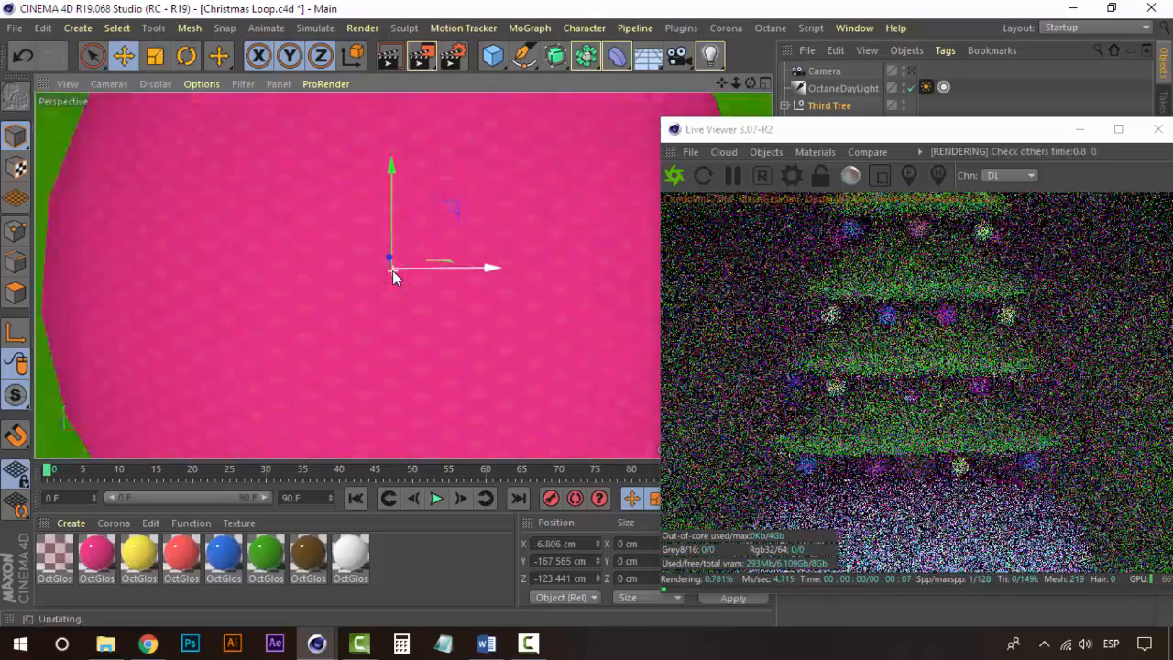
scroll(392, 275, "down", 8)
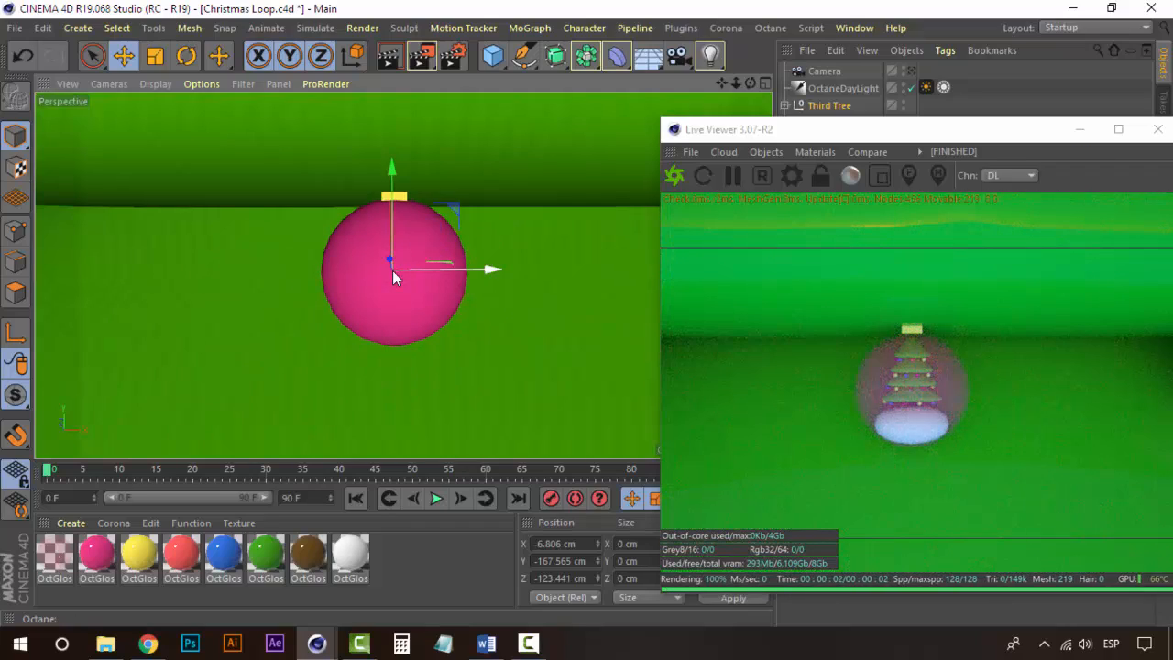
- Set the transparent ornament material's opacity to about 0.08 and its pink diffuse color's saturation to 37%
double_click(57, 556)
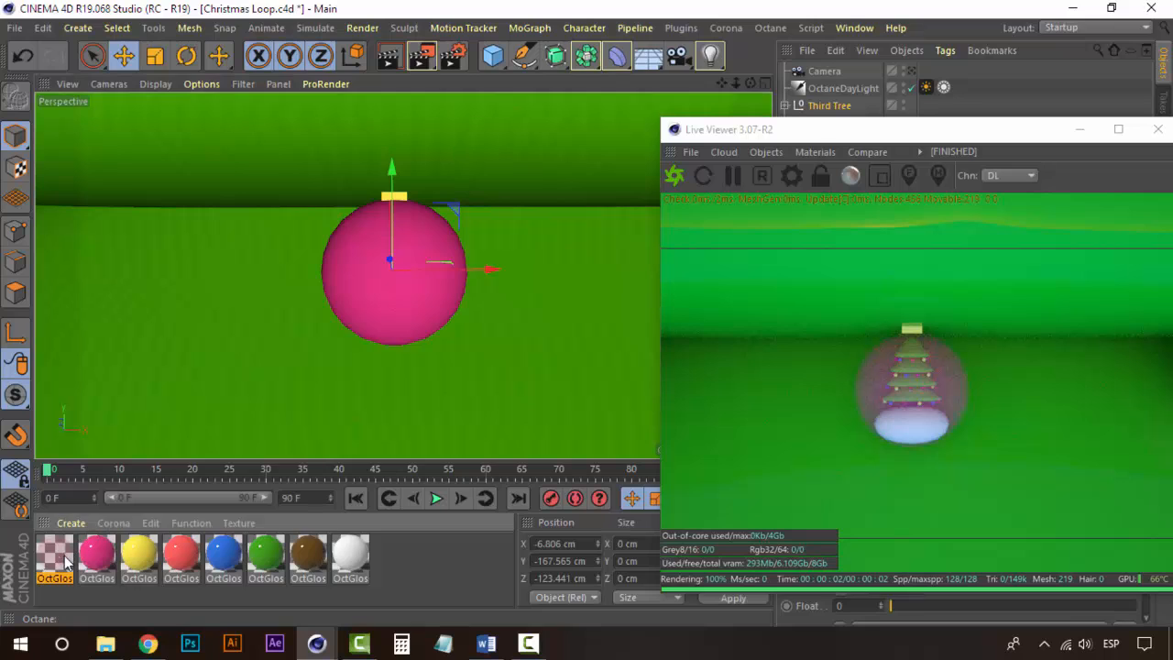
left_click_drag(555, 177, 551, 176)
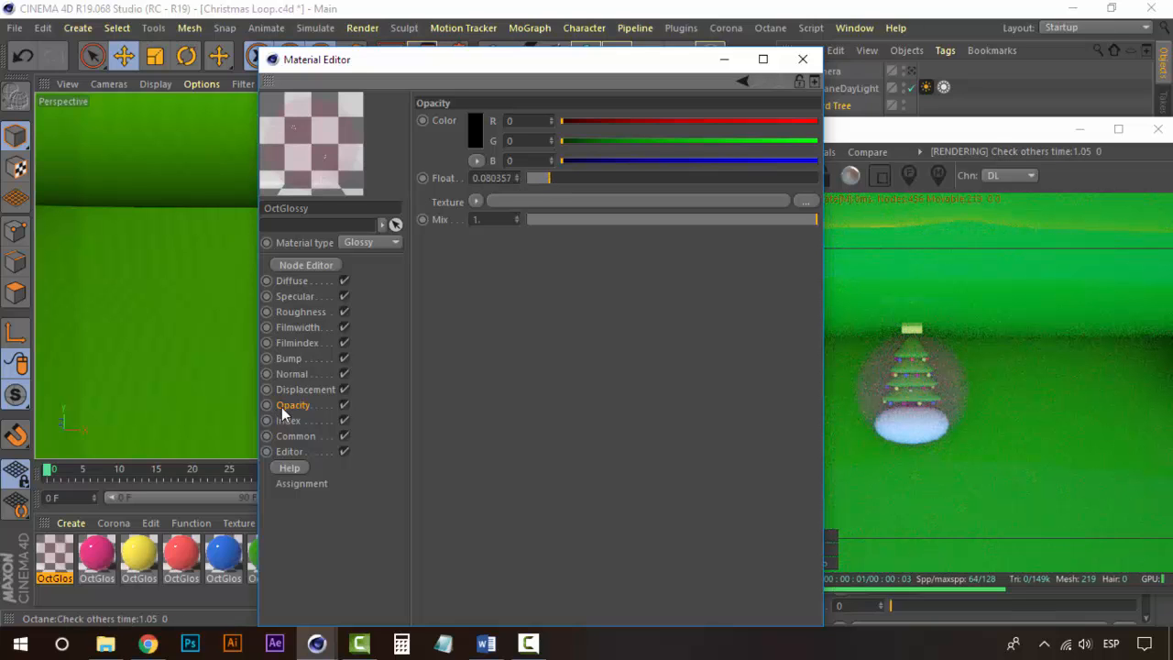
left_click(298, 283)
left_click(475, 131)
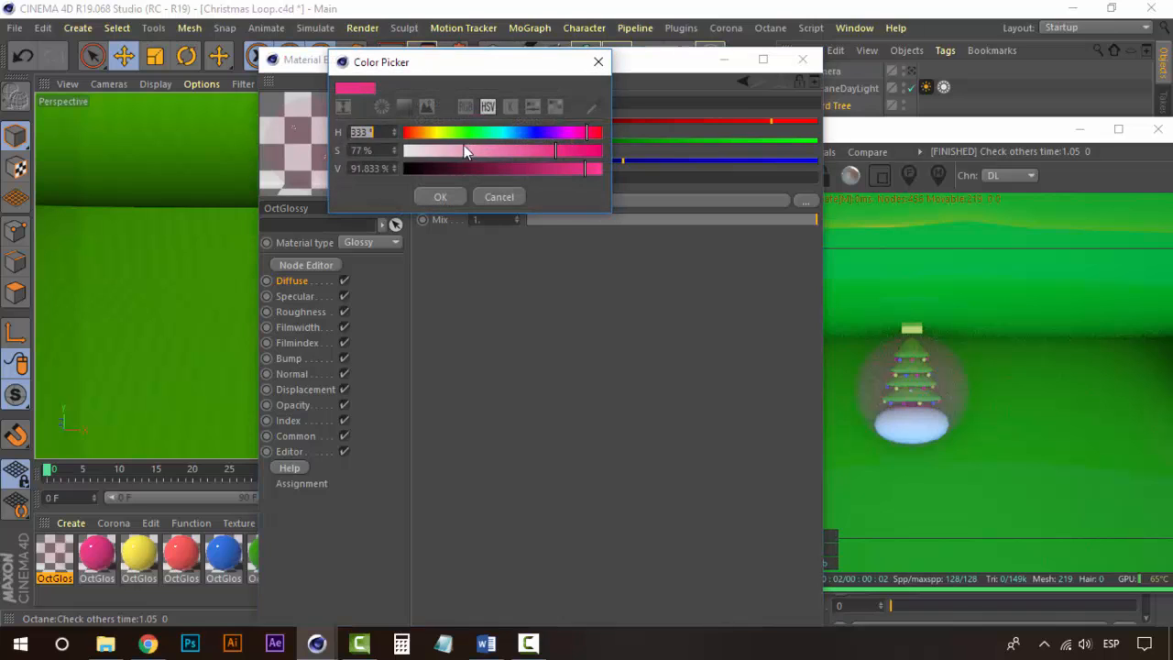
mouse_move(466, 150)
left_mouse_down()
mouse_move(452, 151)
mouse_move(489, 148)
mouse_move(473, 149)
left_mouse_up()
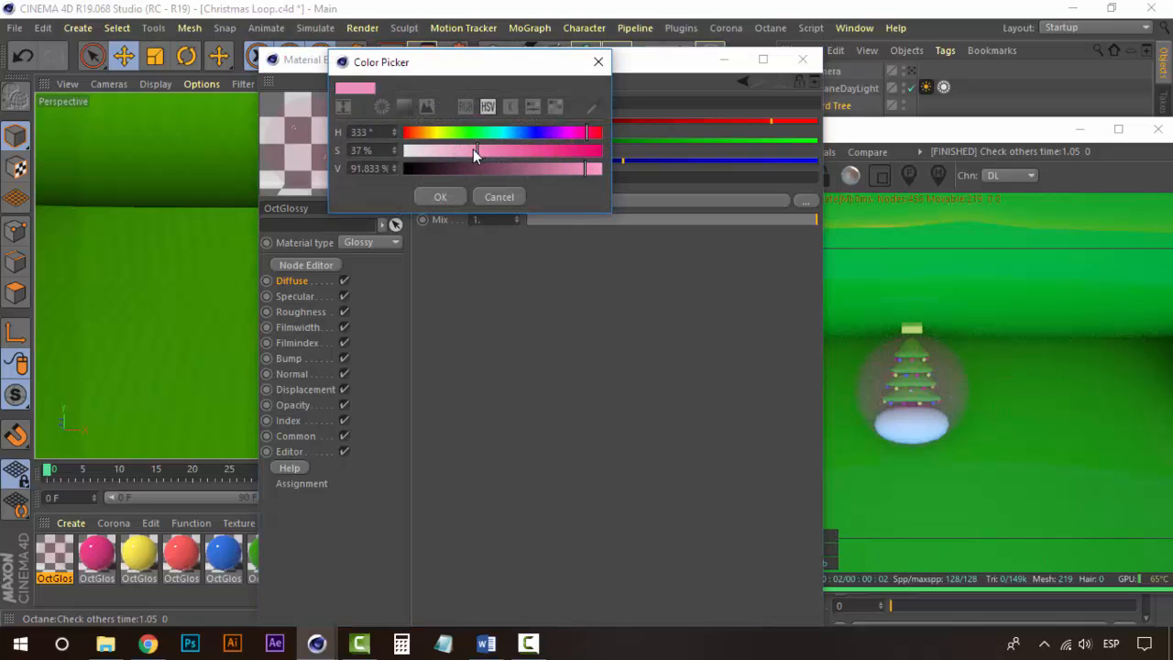
left_click(436, 198)
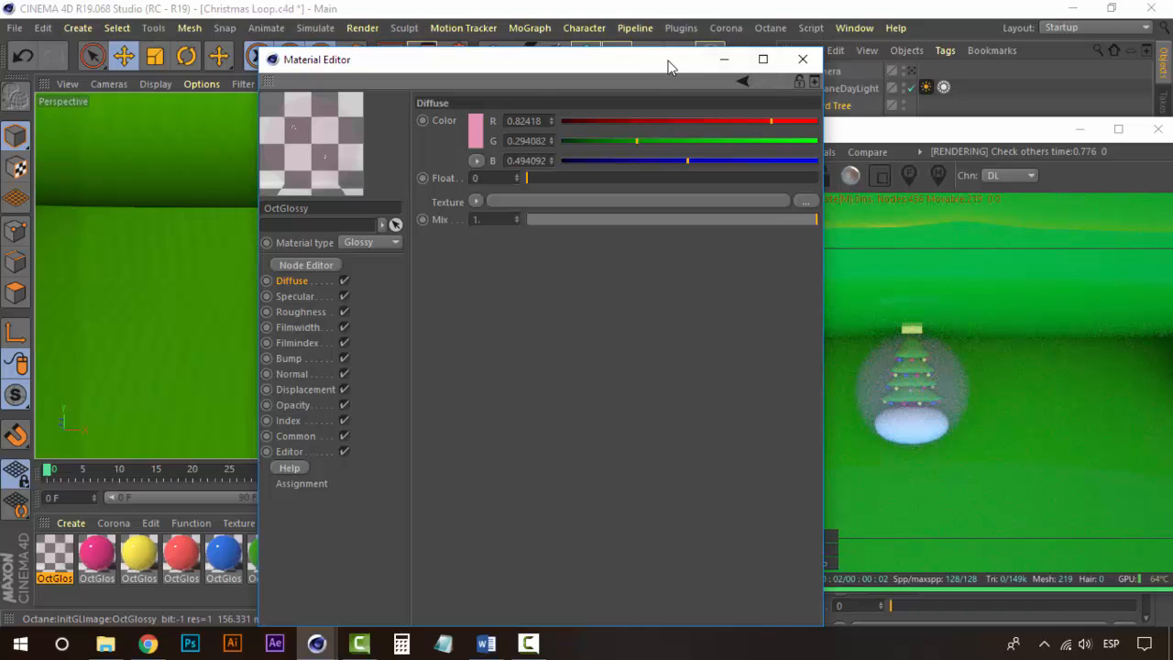
- Set the transparent ornament material's opacity to about 0.101 and close the Material Editor
left_click_drag(668, 59, 569, 62)
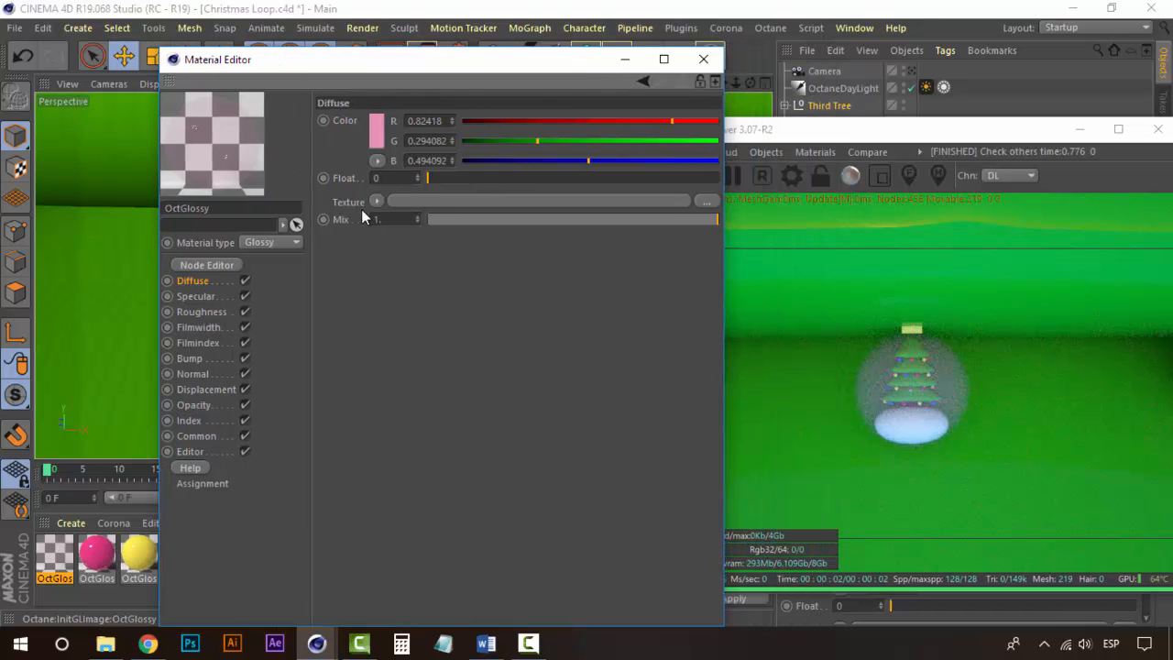
left_click(198, 405)
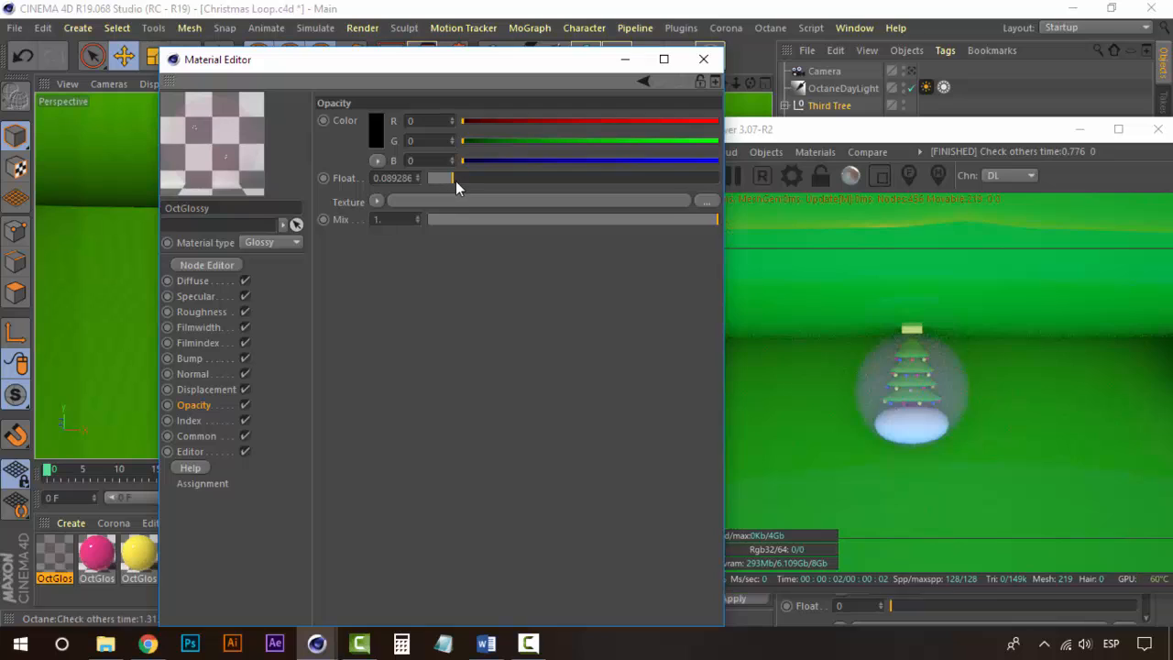
left_click(457, 181)
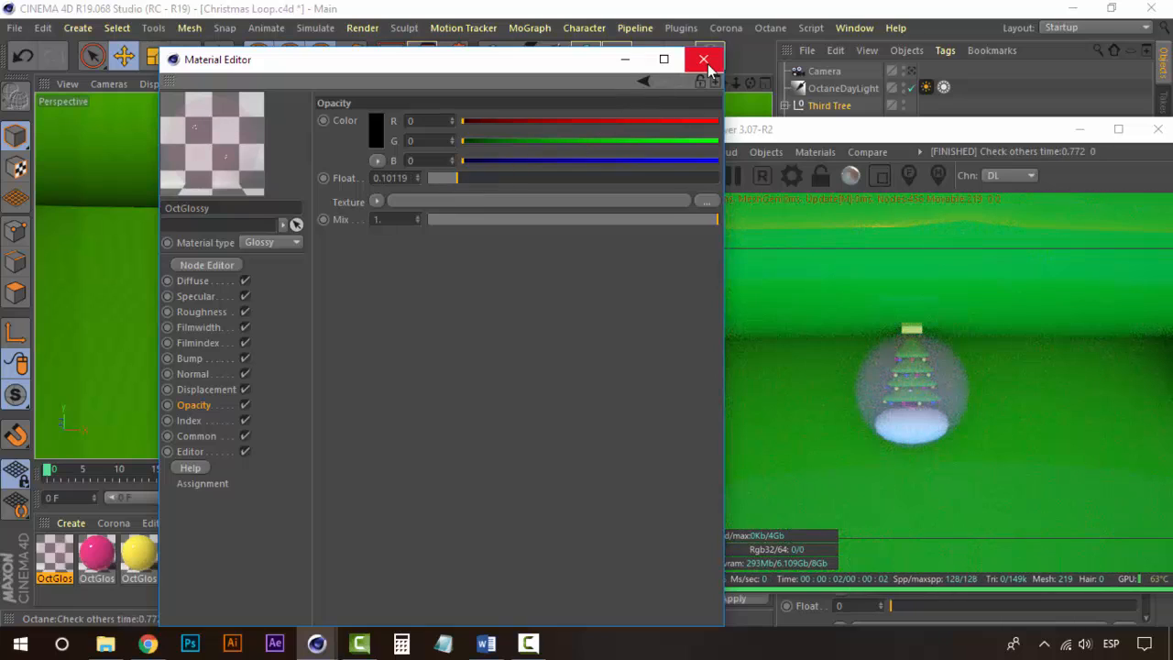
left_click(704, 60)
- Examine the lighter ornament and the tree inside it at different distances in the render, moving the Live Viewer window over the viewport
scroll(427, 254, "down", 4)
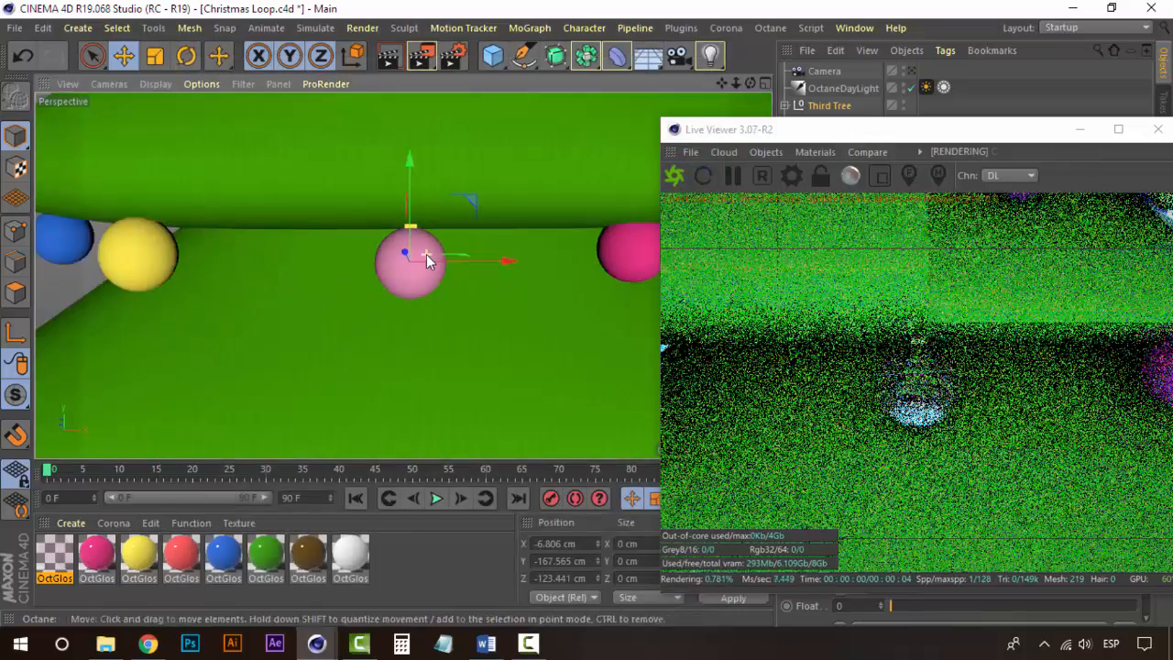
scroll(414, 261, "up", 10)
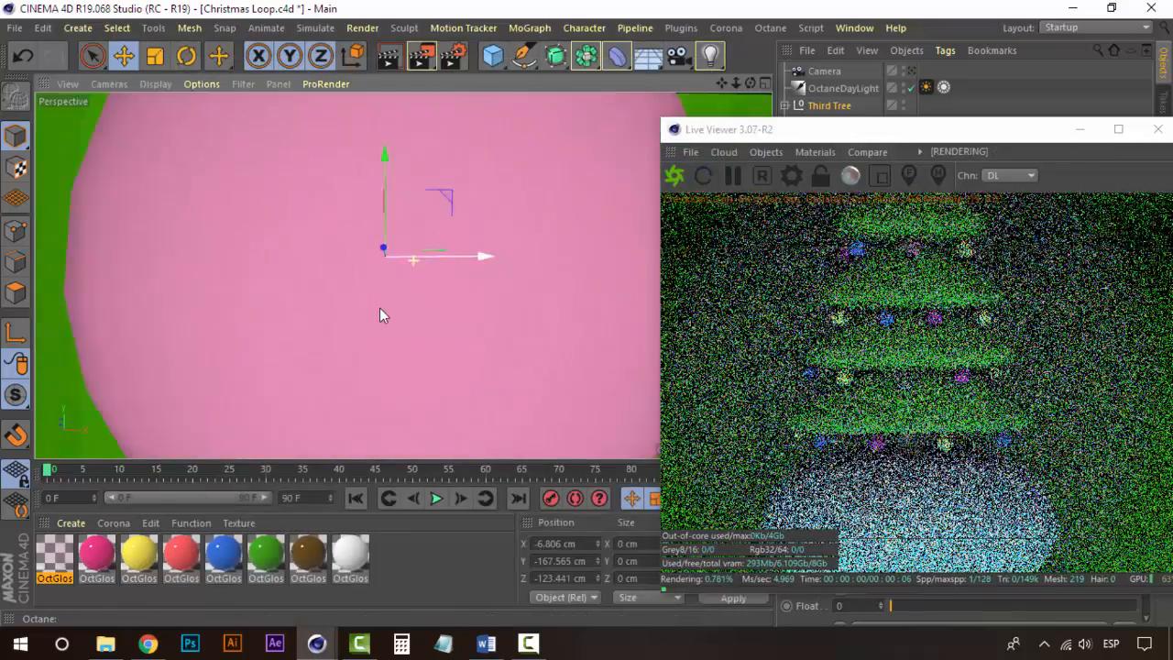
scroll(380, 309, "up", 2)
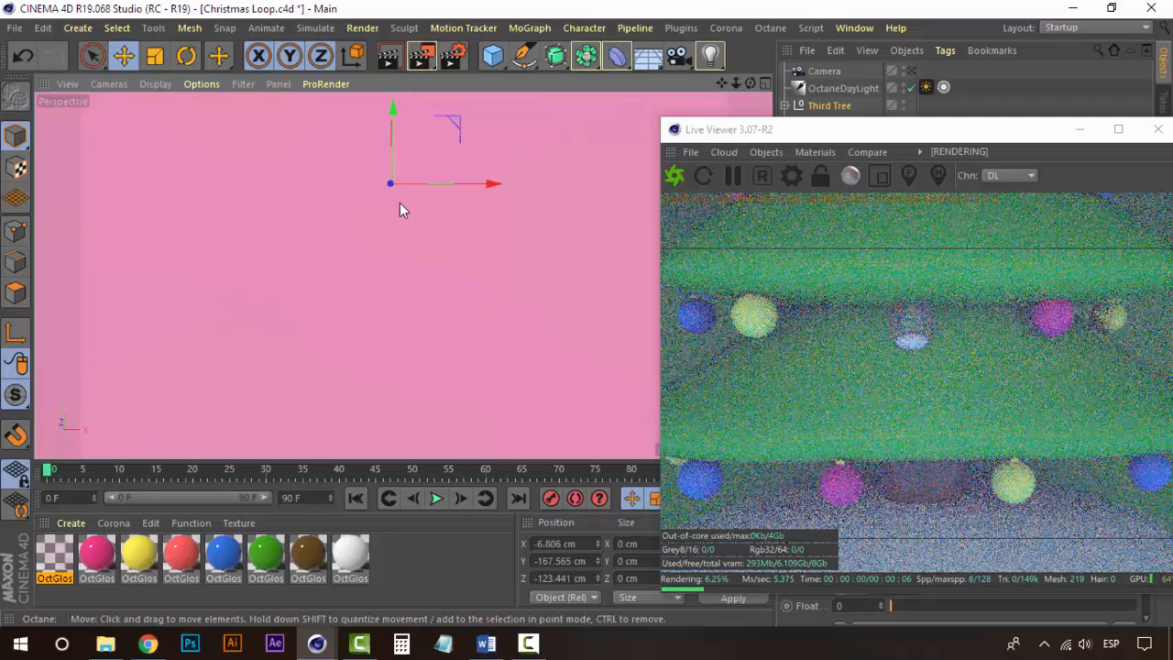
left_click_drag(950, 136, 736, 113)
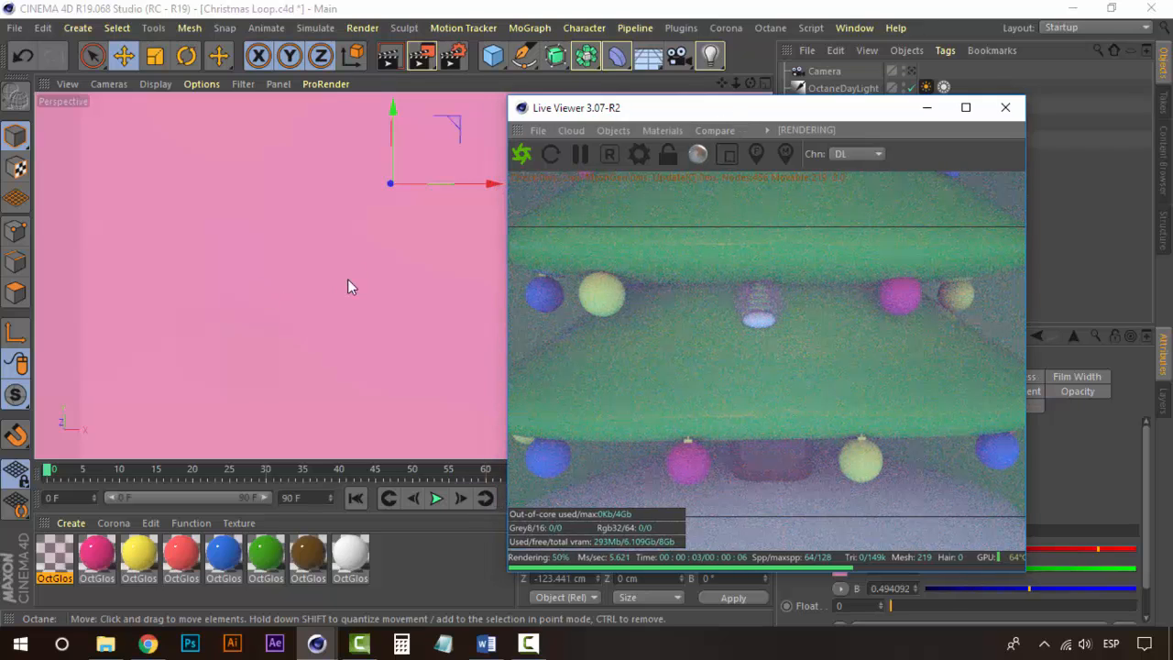